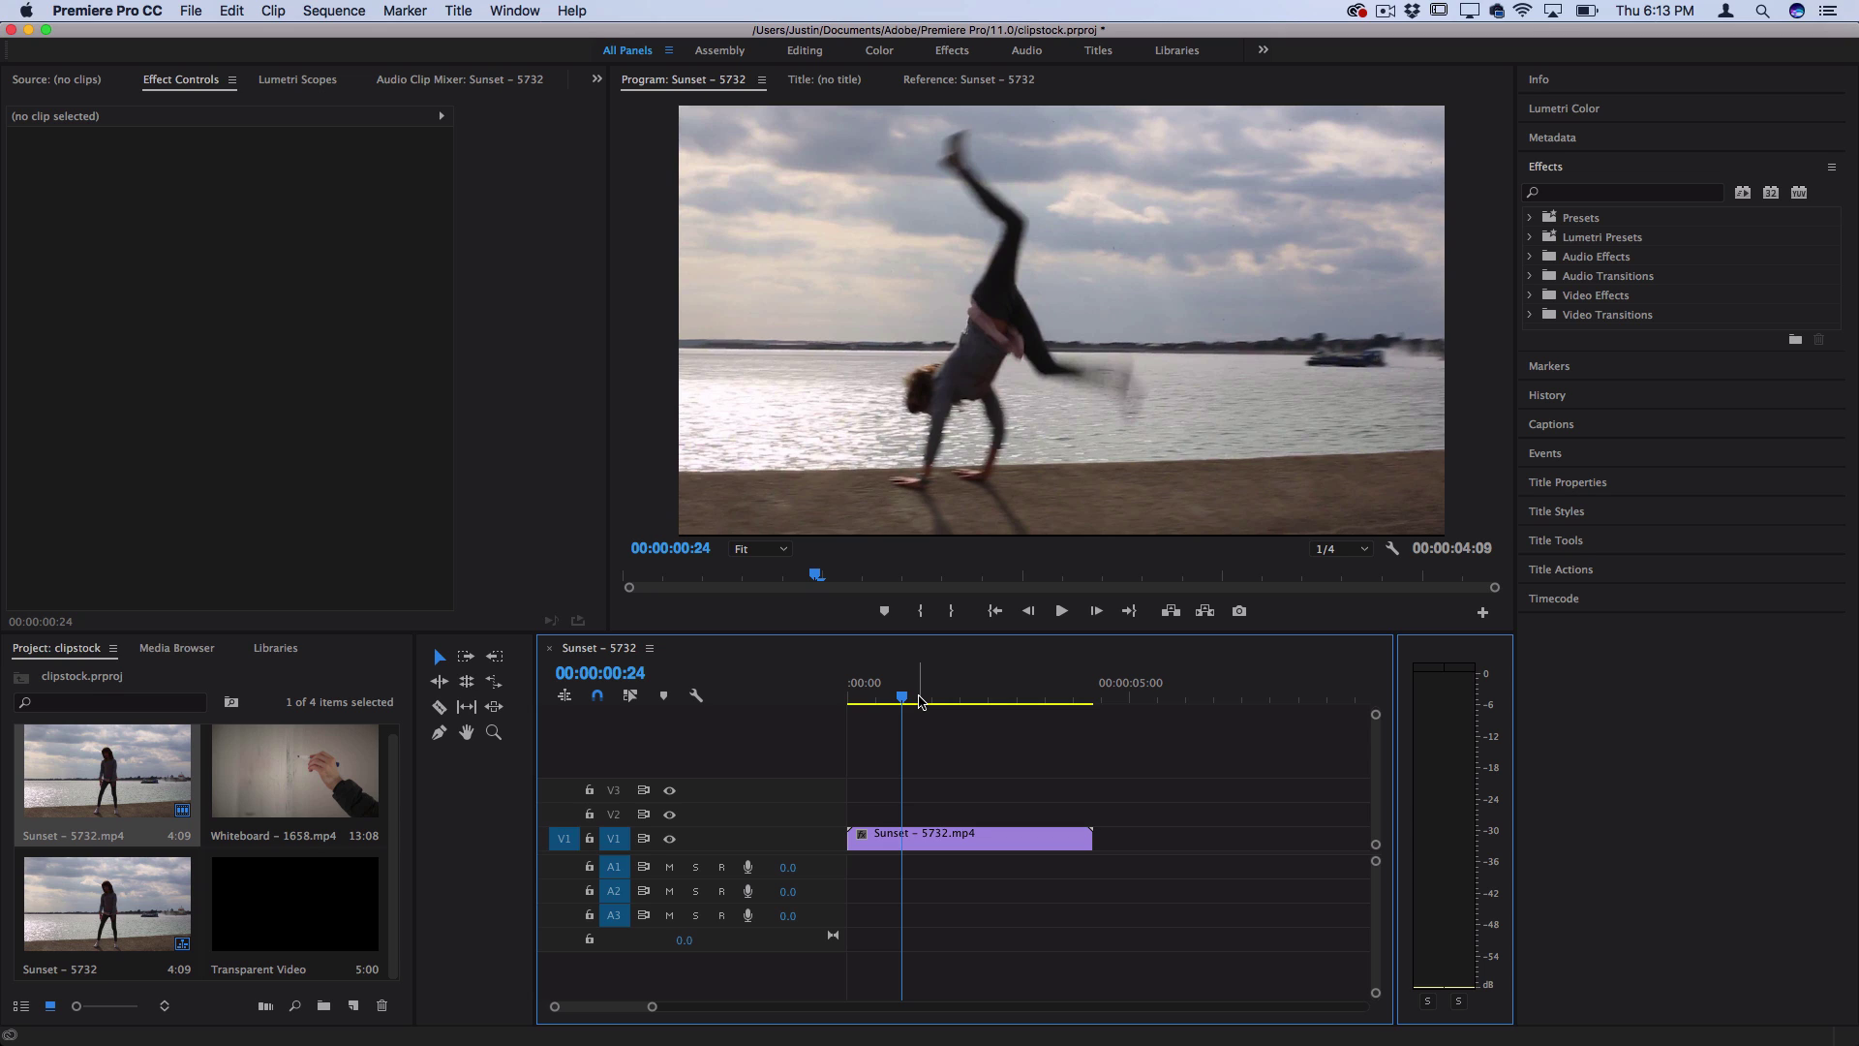
- Move the playhead to 00:00:00:00, where the girl is standing
key(Home)
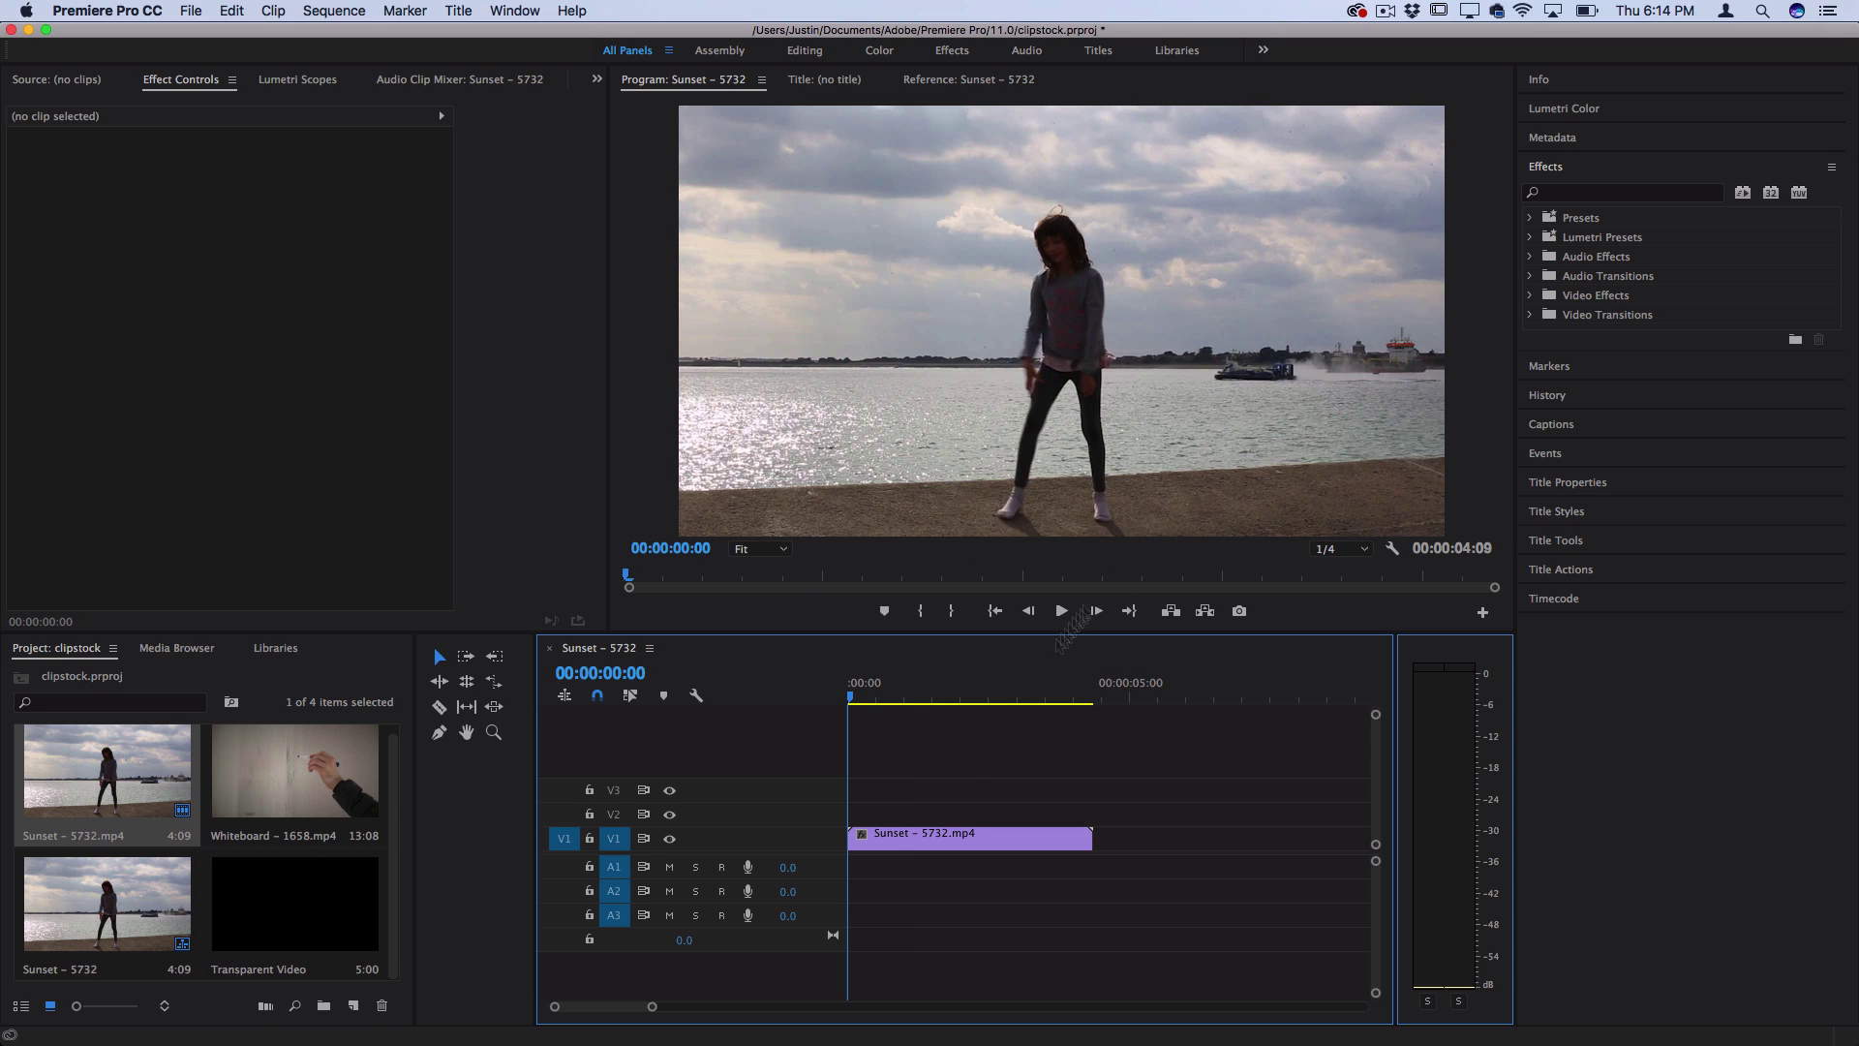
- Search the Effects panel for 'wr' and apply Write-on to the Sunset – 5732.mp4 clip
click(892, 840)
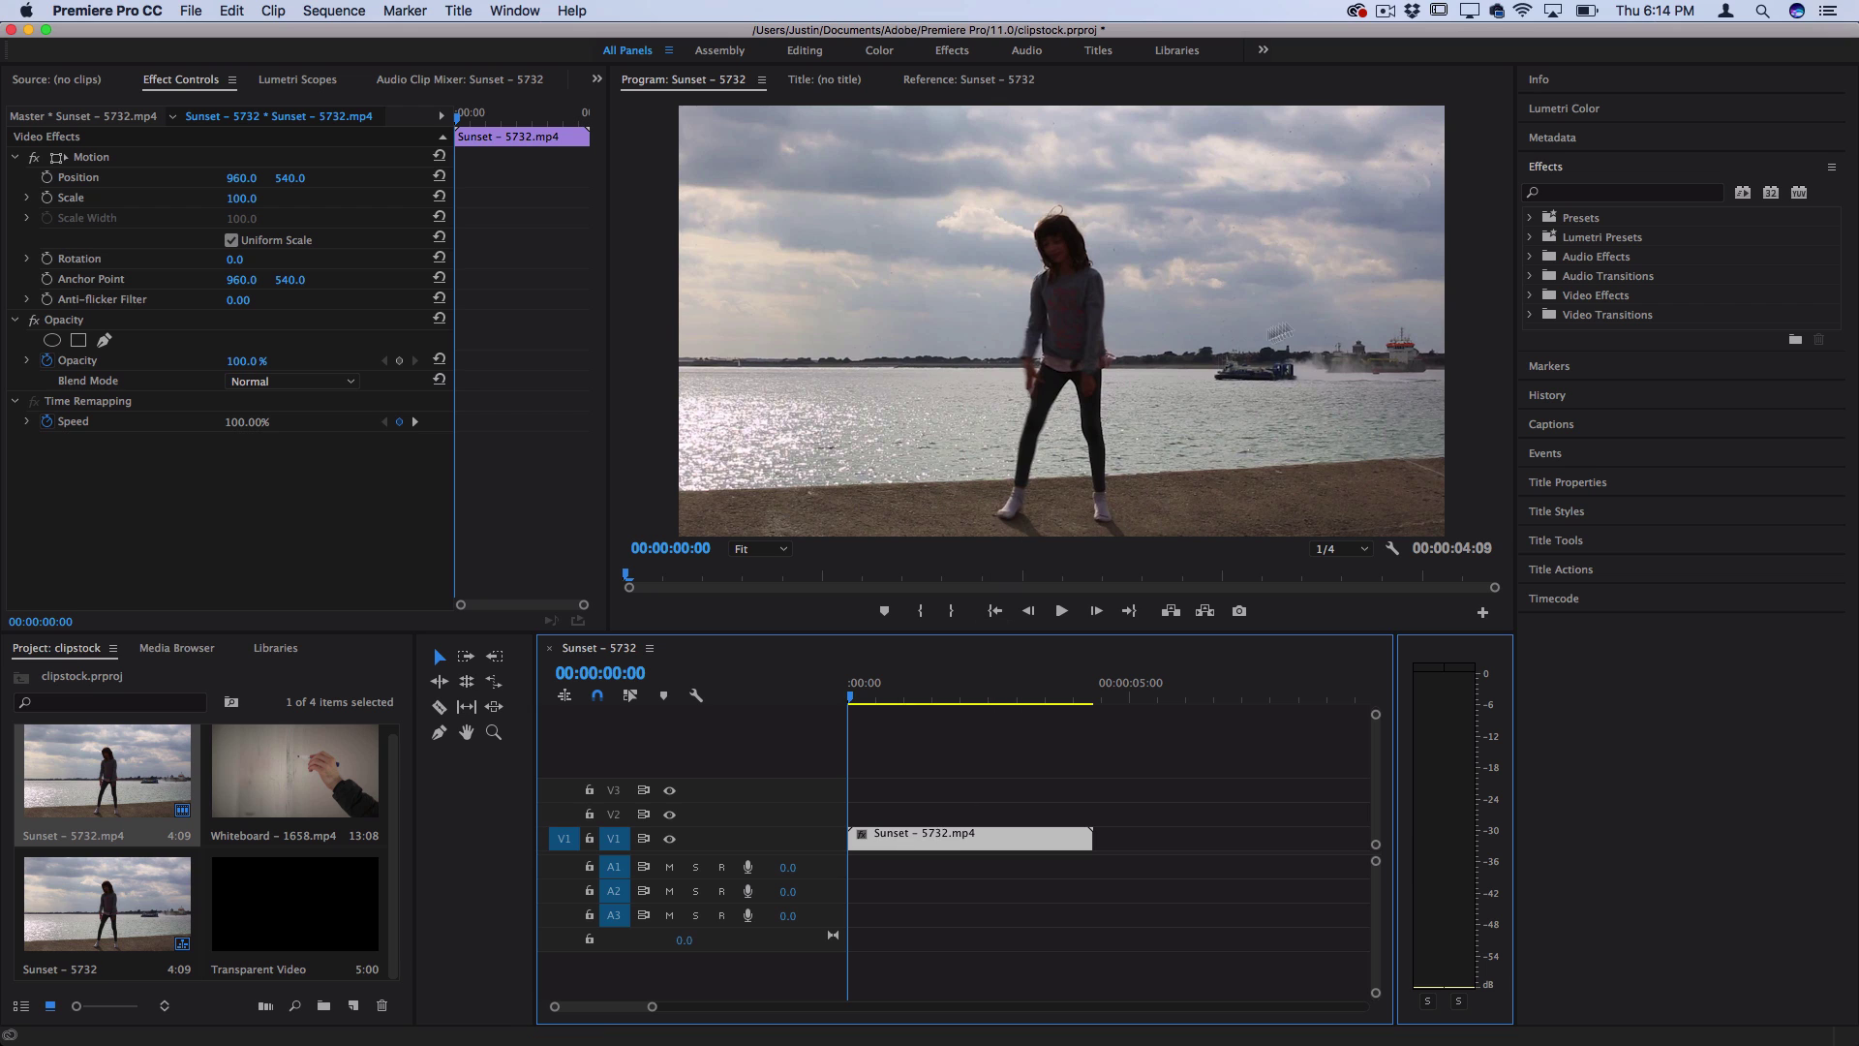
click(1563, 192)
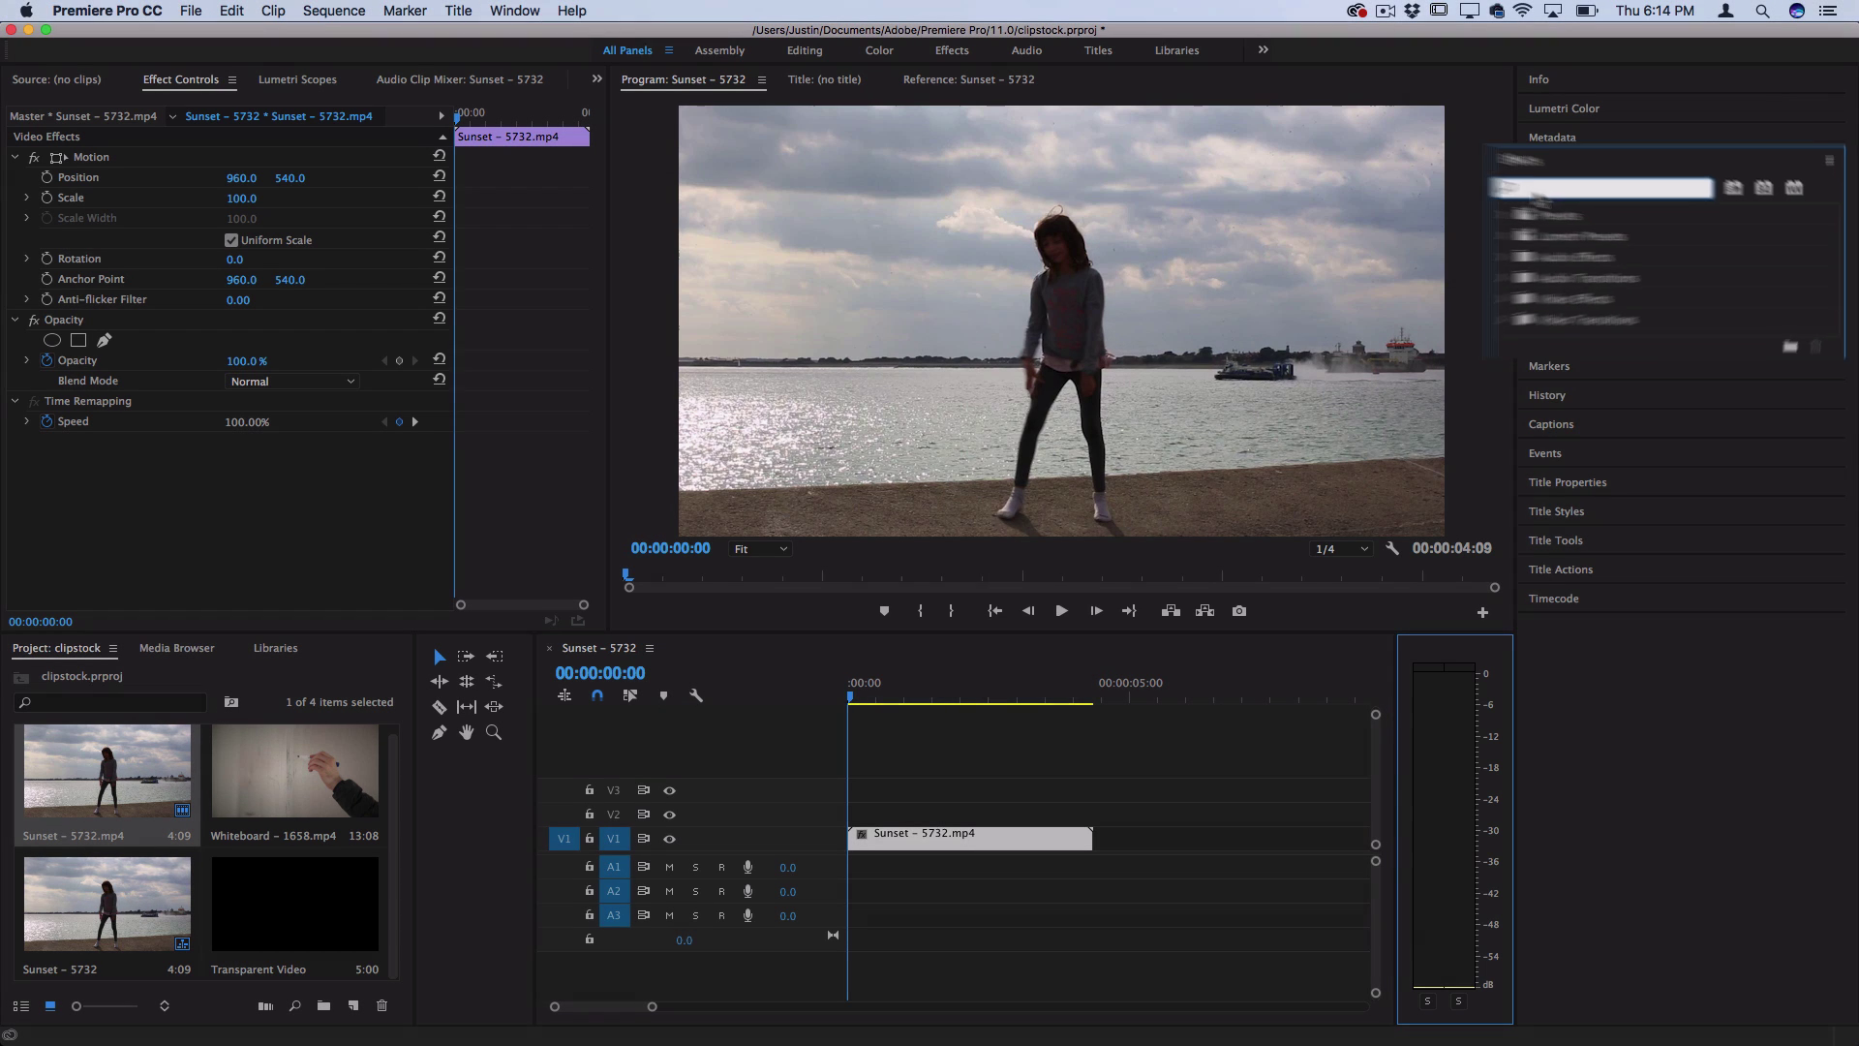
text(write)
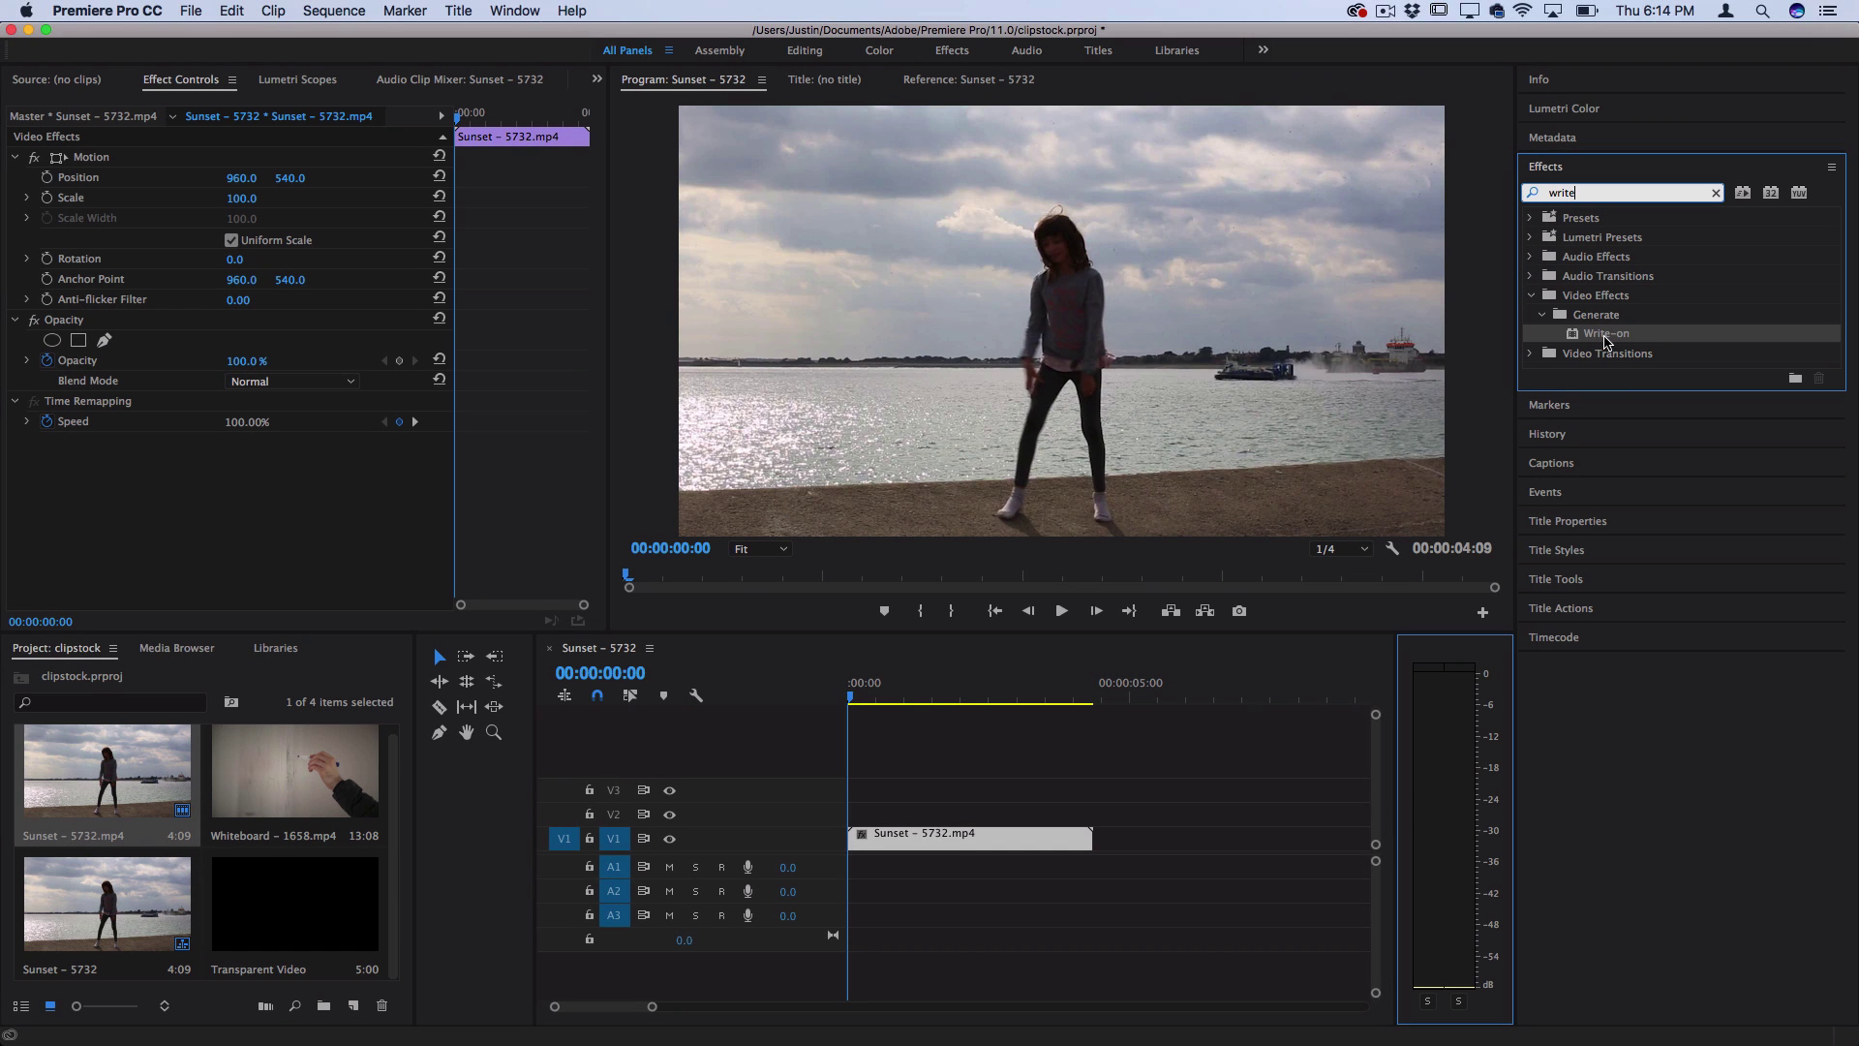
drag(1604, 341, 929, 837)
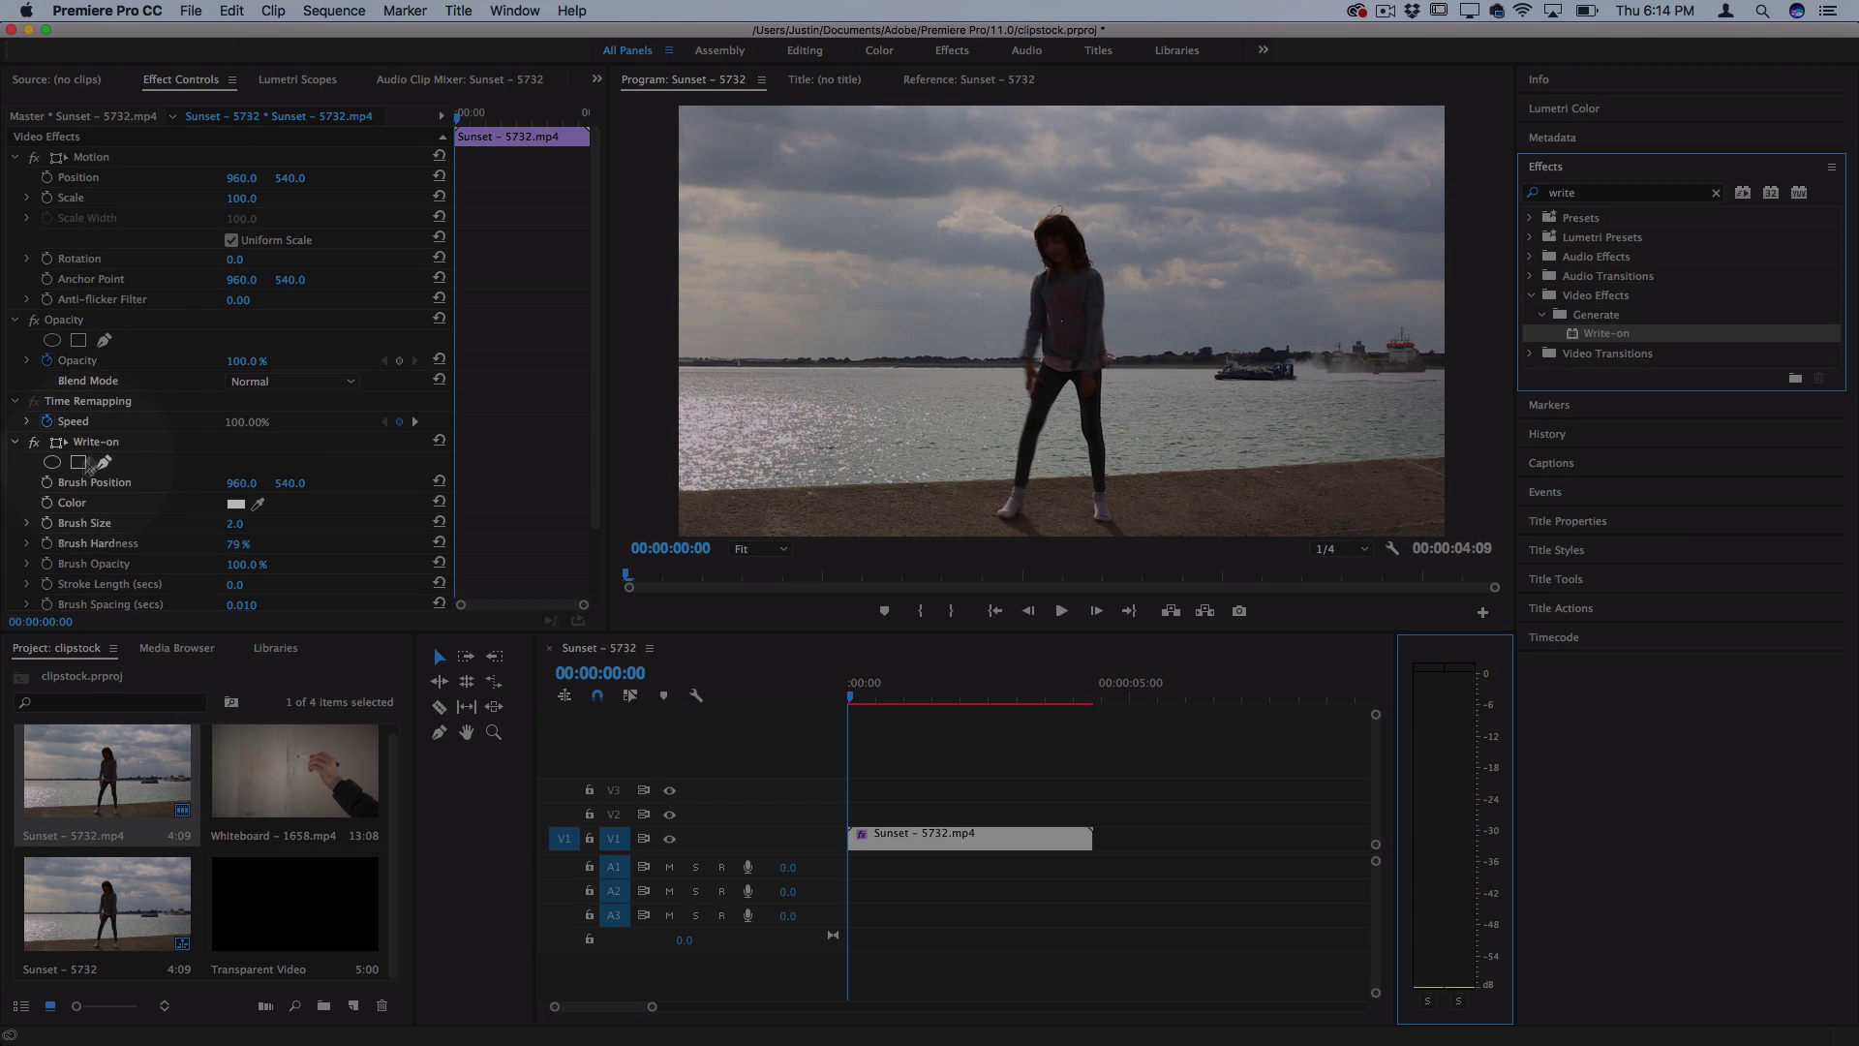
click(113, 441)
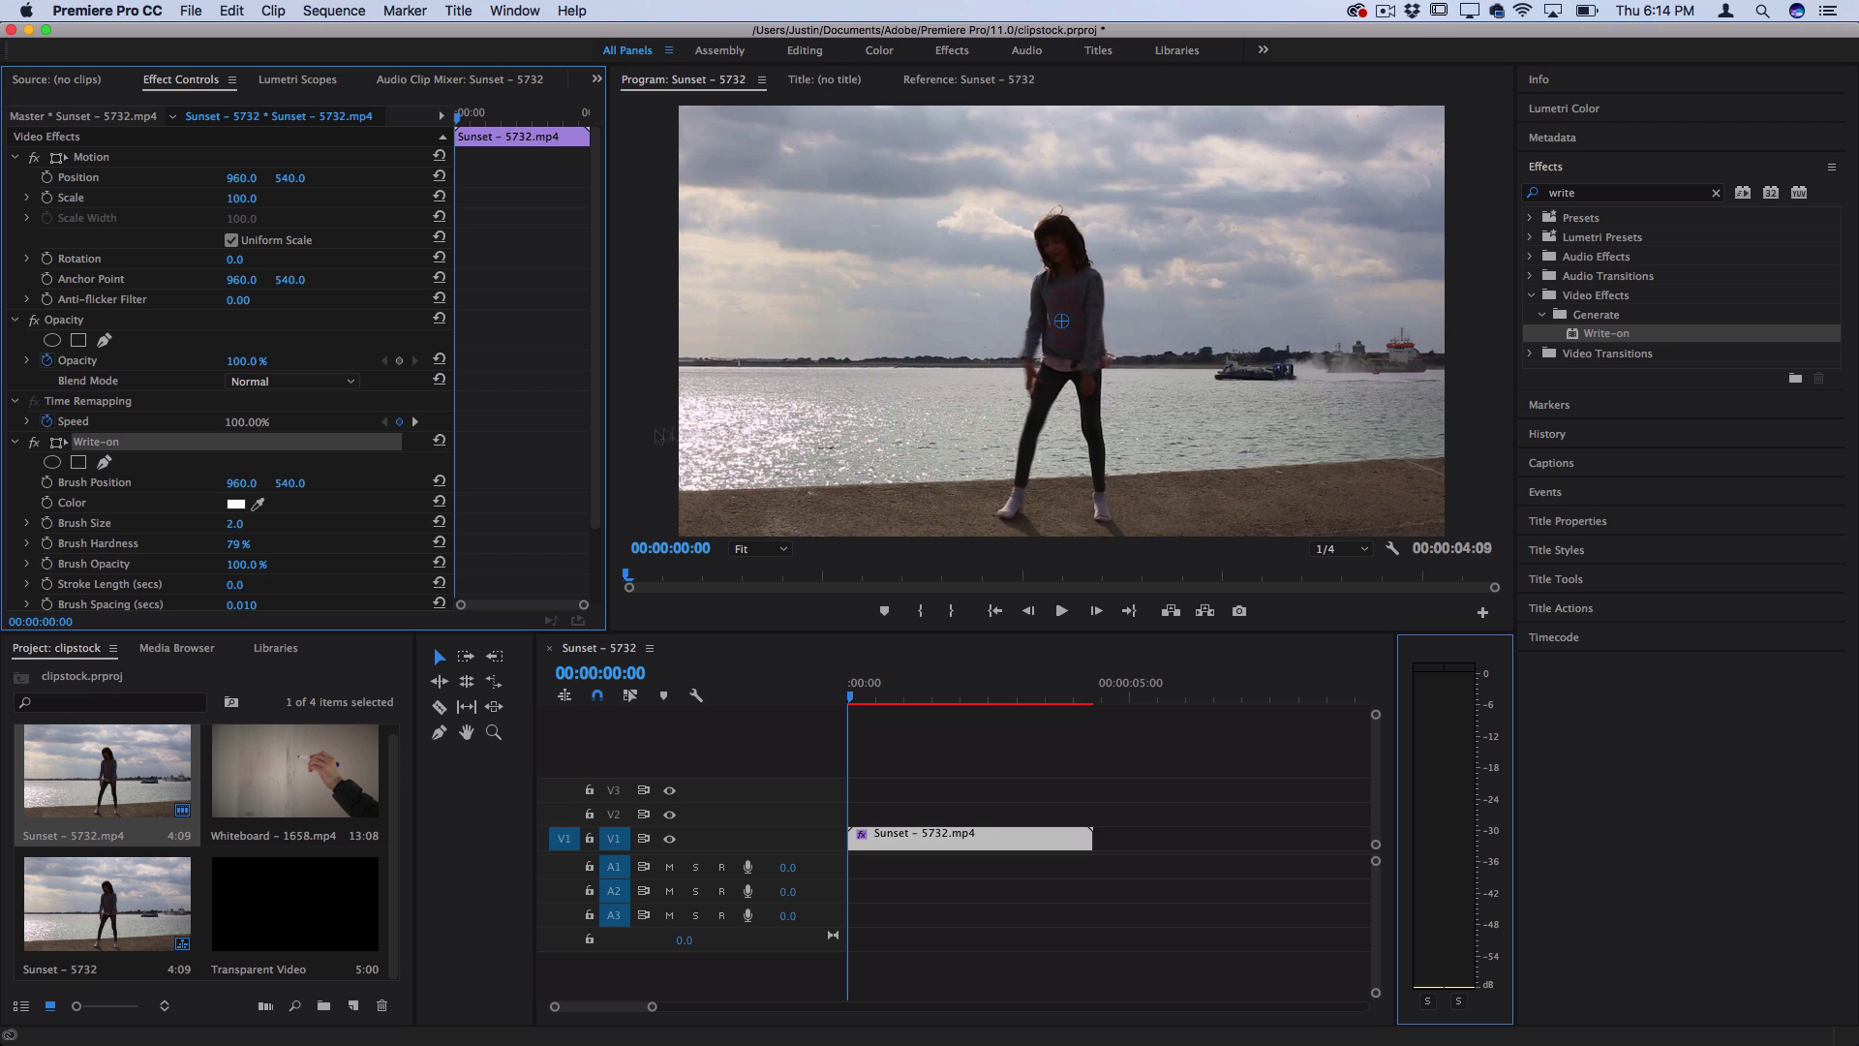
click(325, 513)
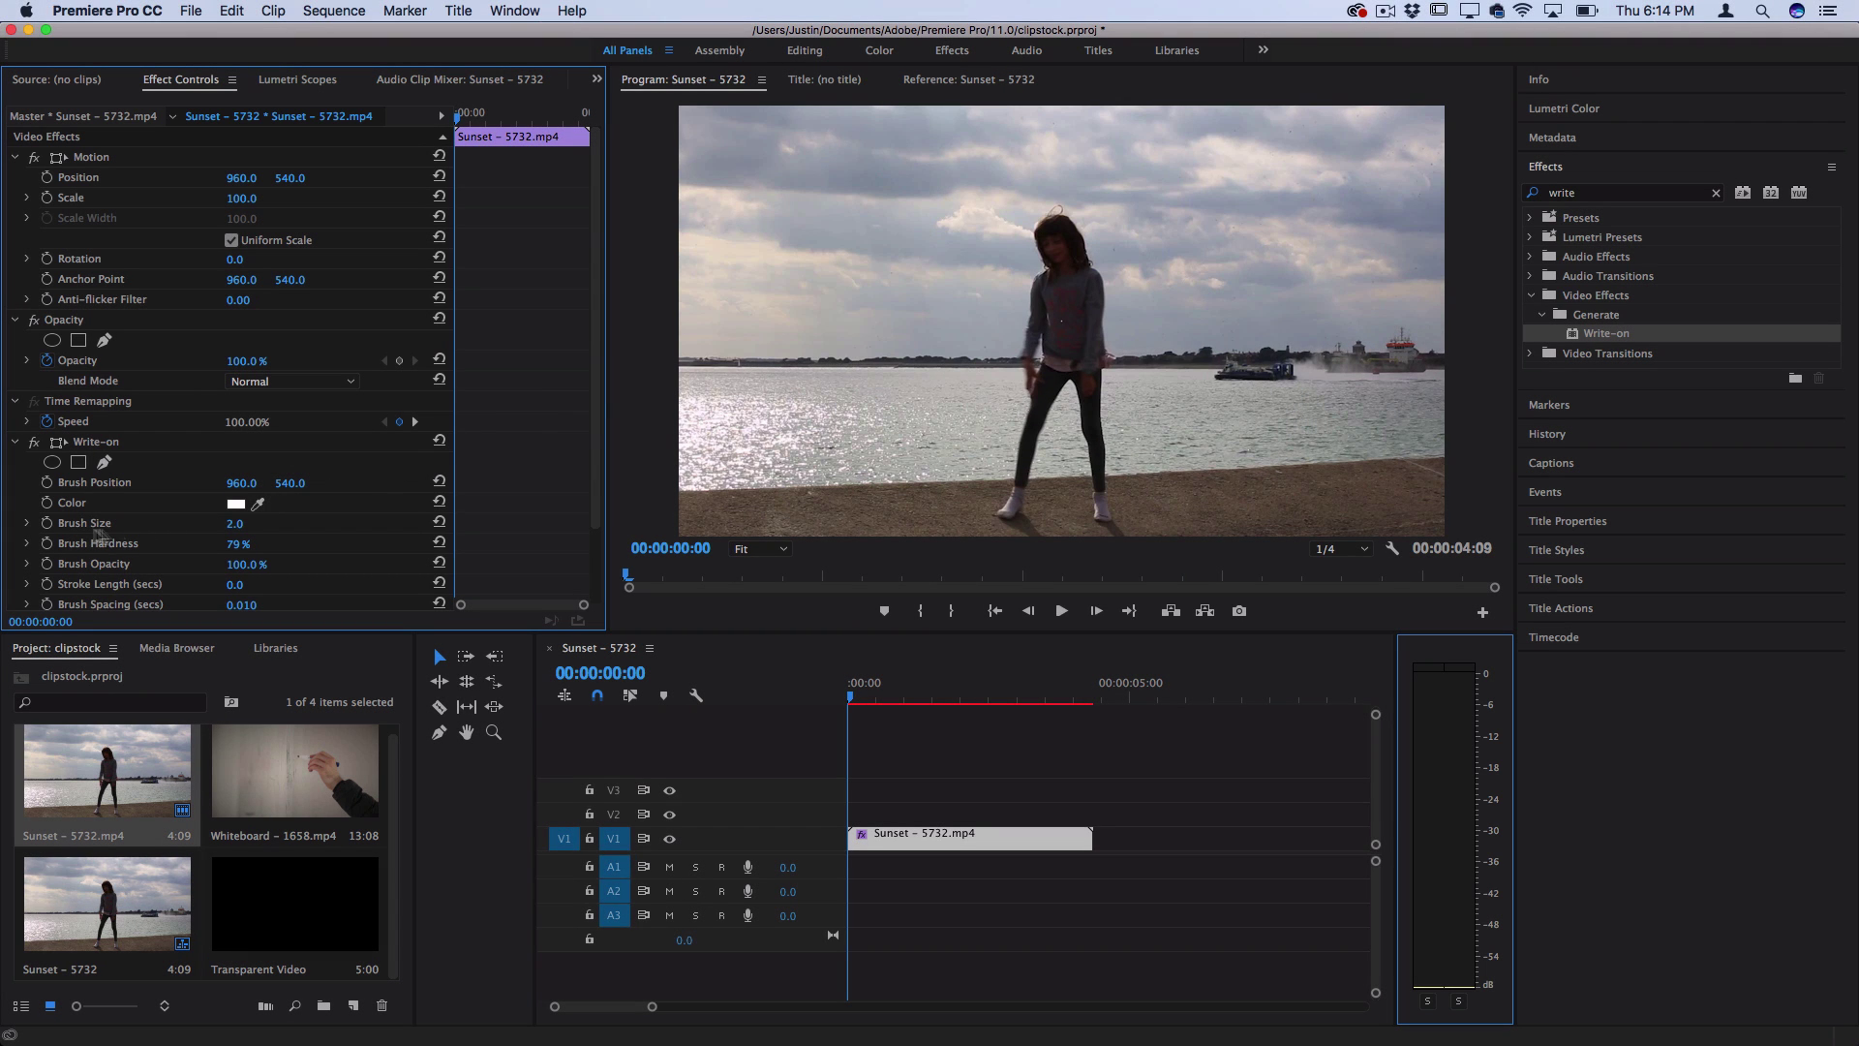
- Set Brush Size to 19 and put Brush Position at 1113, 1020 at frame 12
mouse_move(234, 523)
mouse_down()
mouse_move(290, 523)
mouse_move(251, 526)
mouse_up()
drag(865, 697, 876, 695)
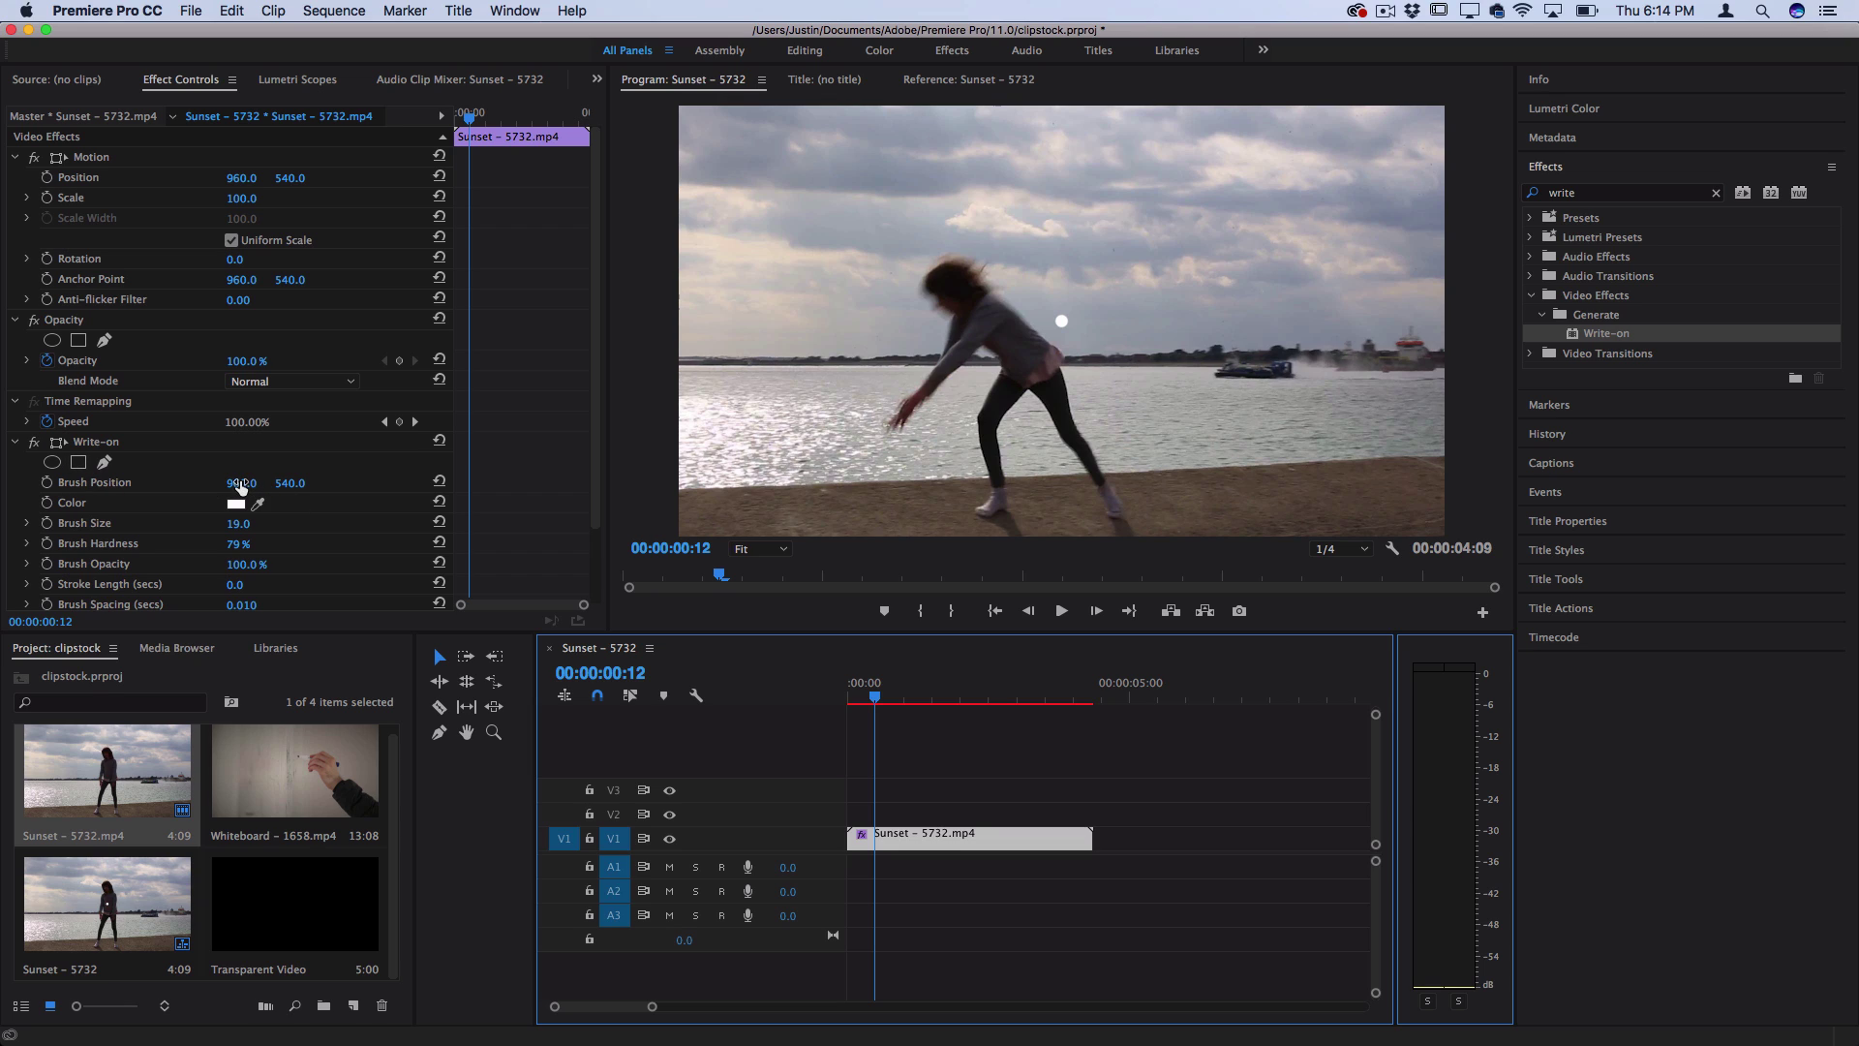
mouse_move(241, 482)
mouse_down()
mouse_move(533, 482)
mouse_move(226, 482)
mouse_up()
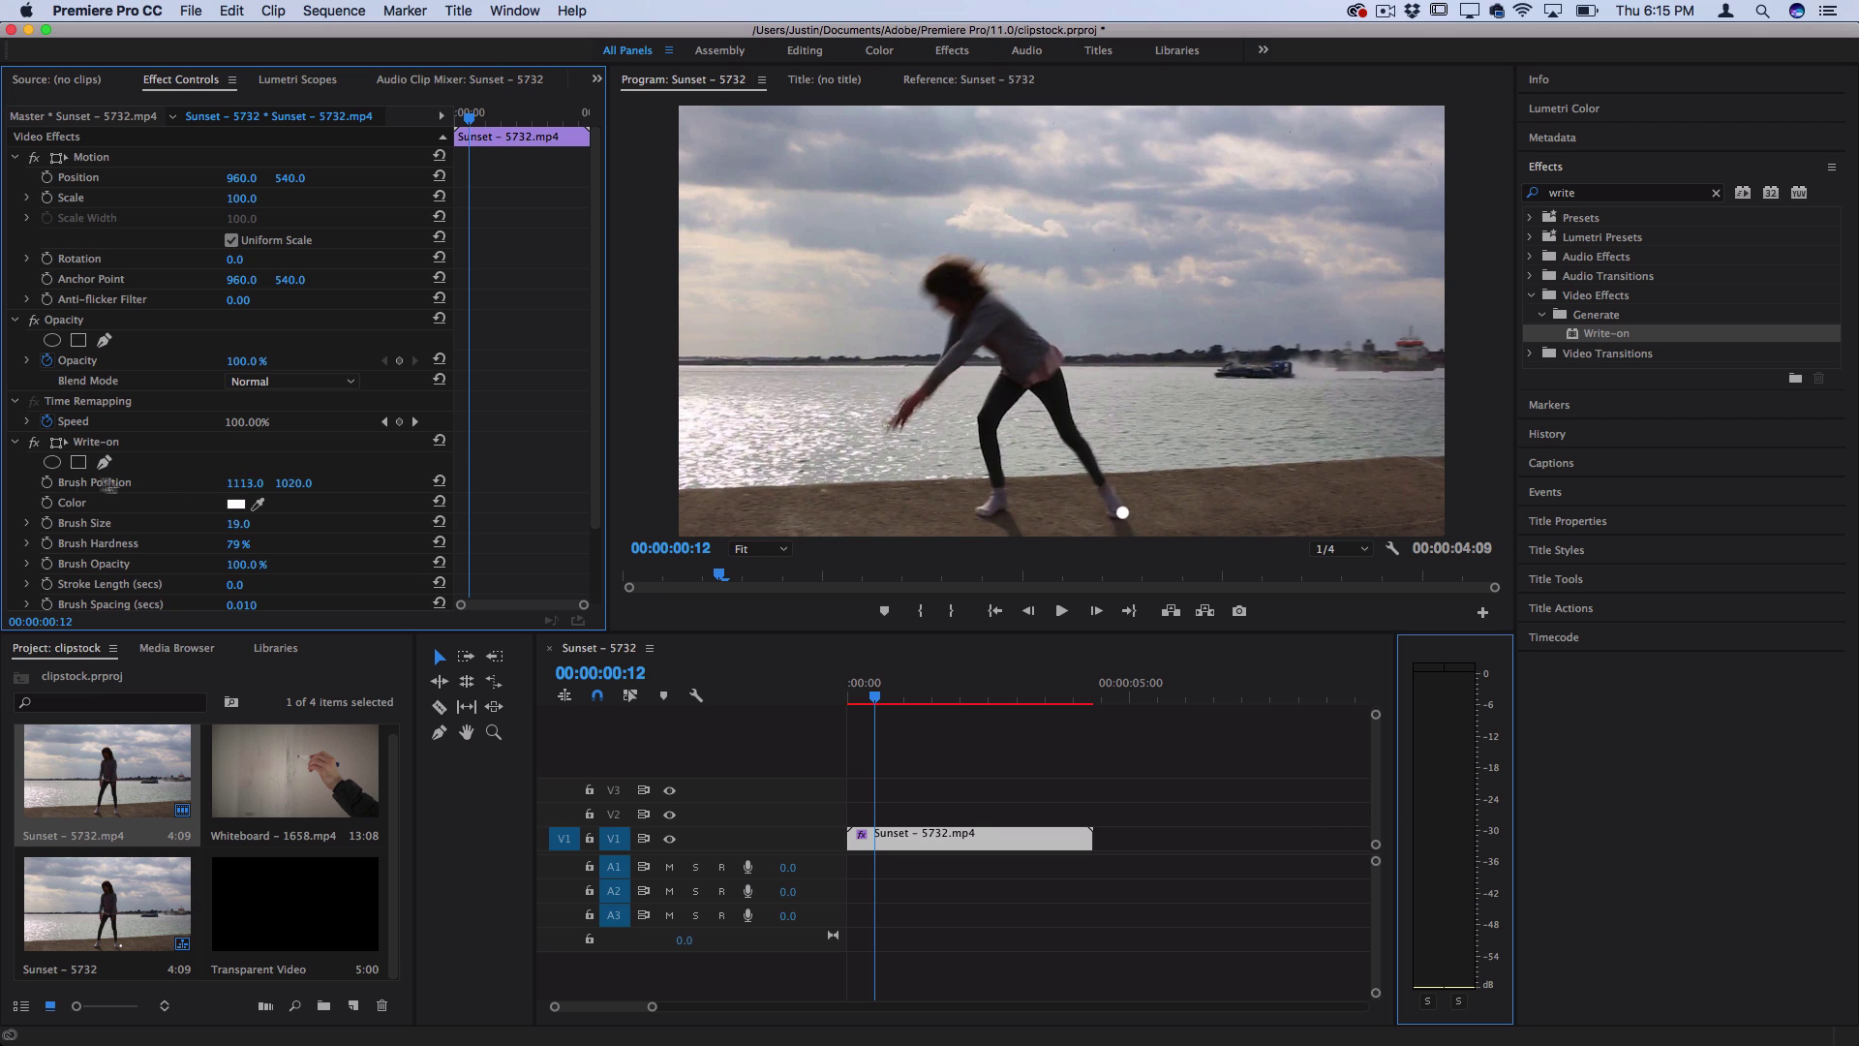
- Keyframe Brush Position frame by frame, moving the dot along the cartwheel arc
click(47, 482)
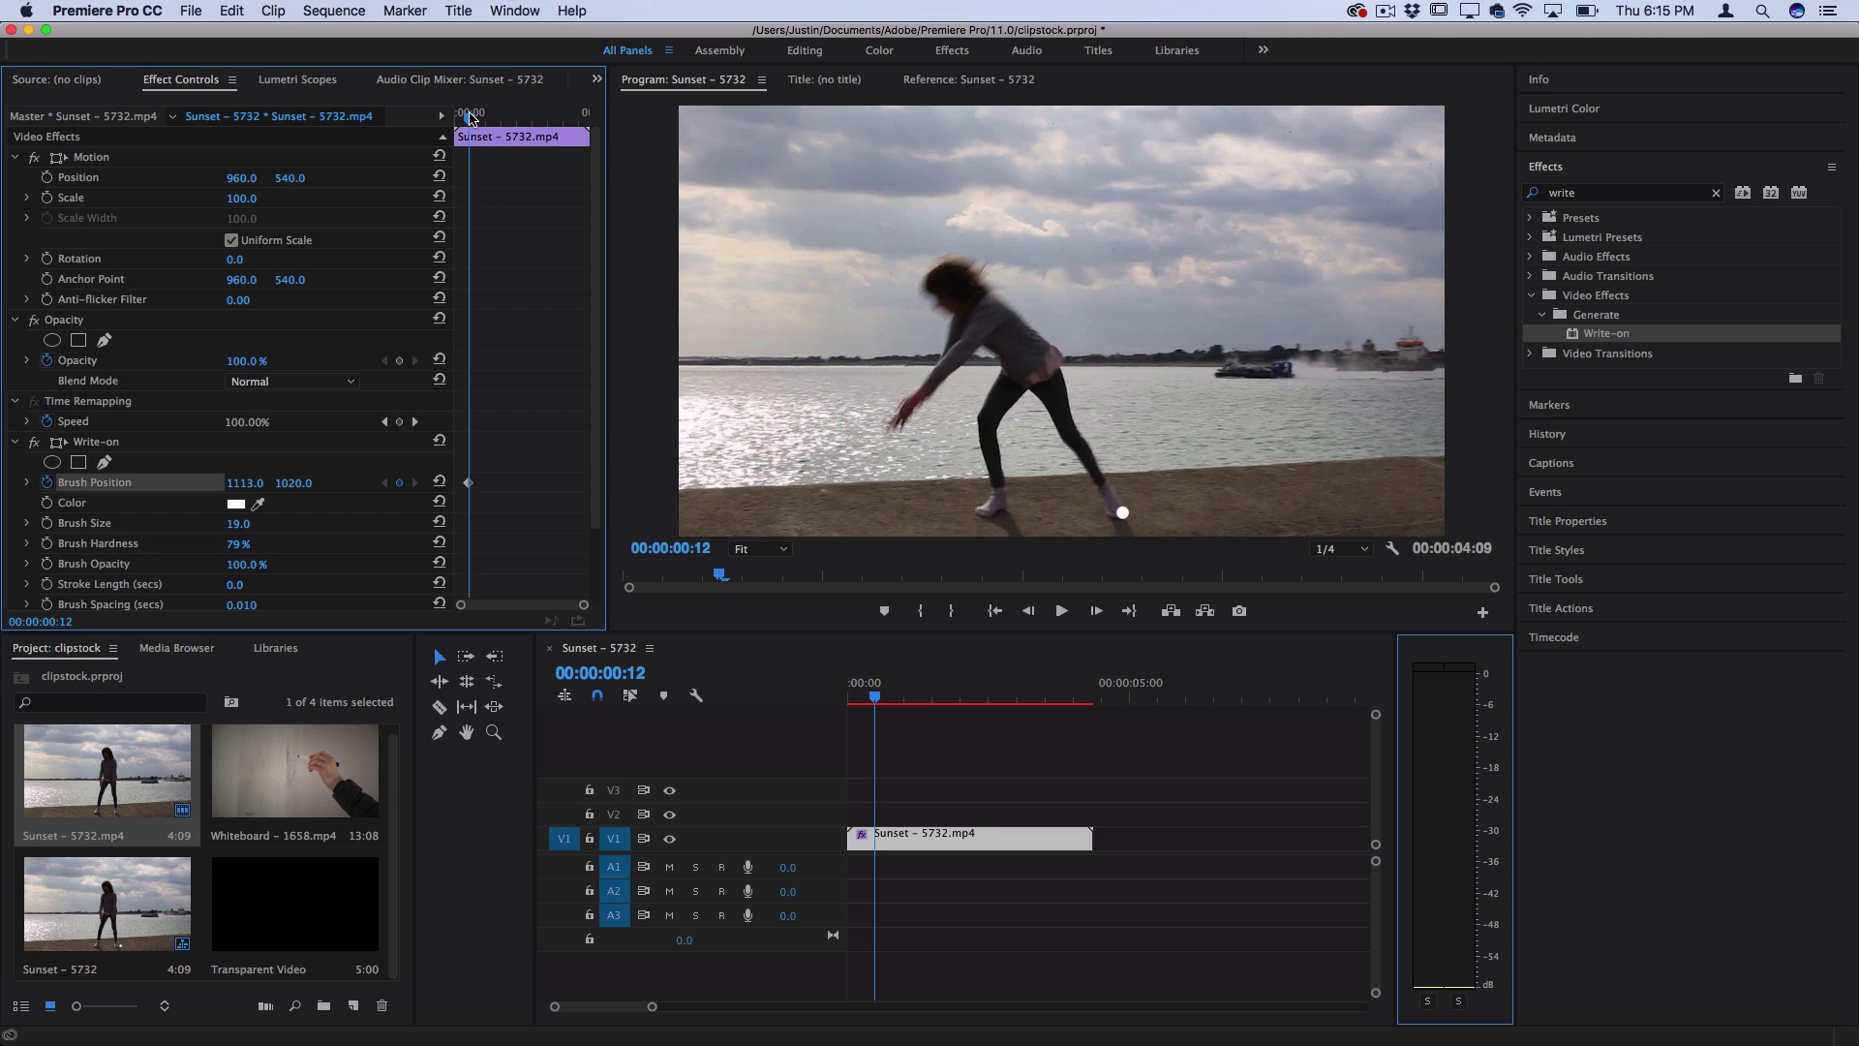
key(Right)
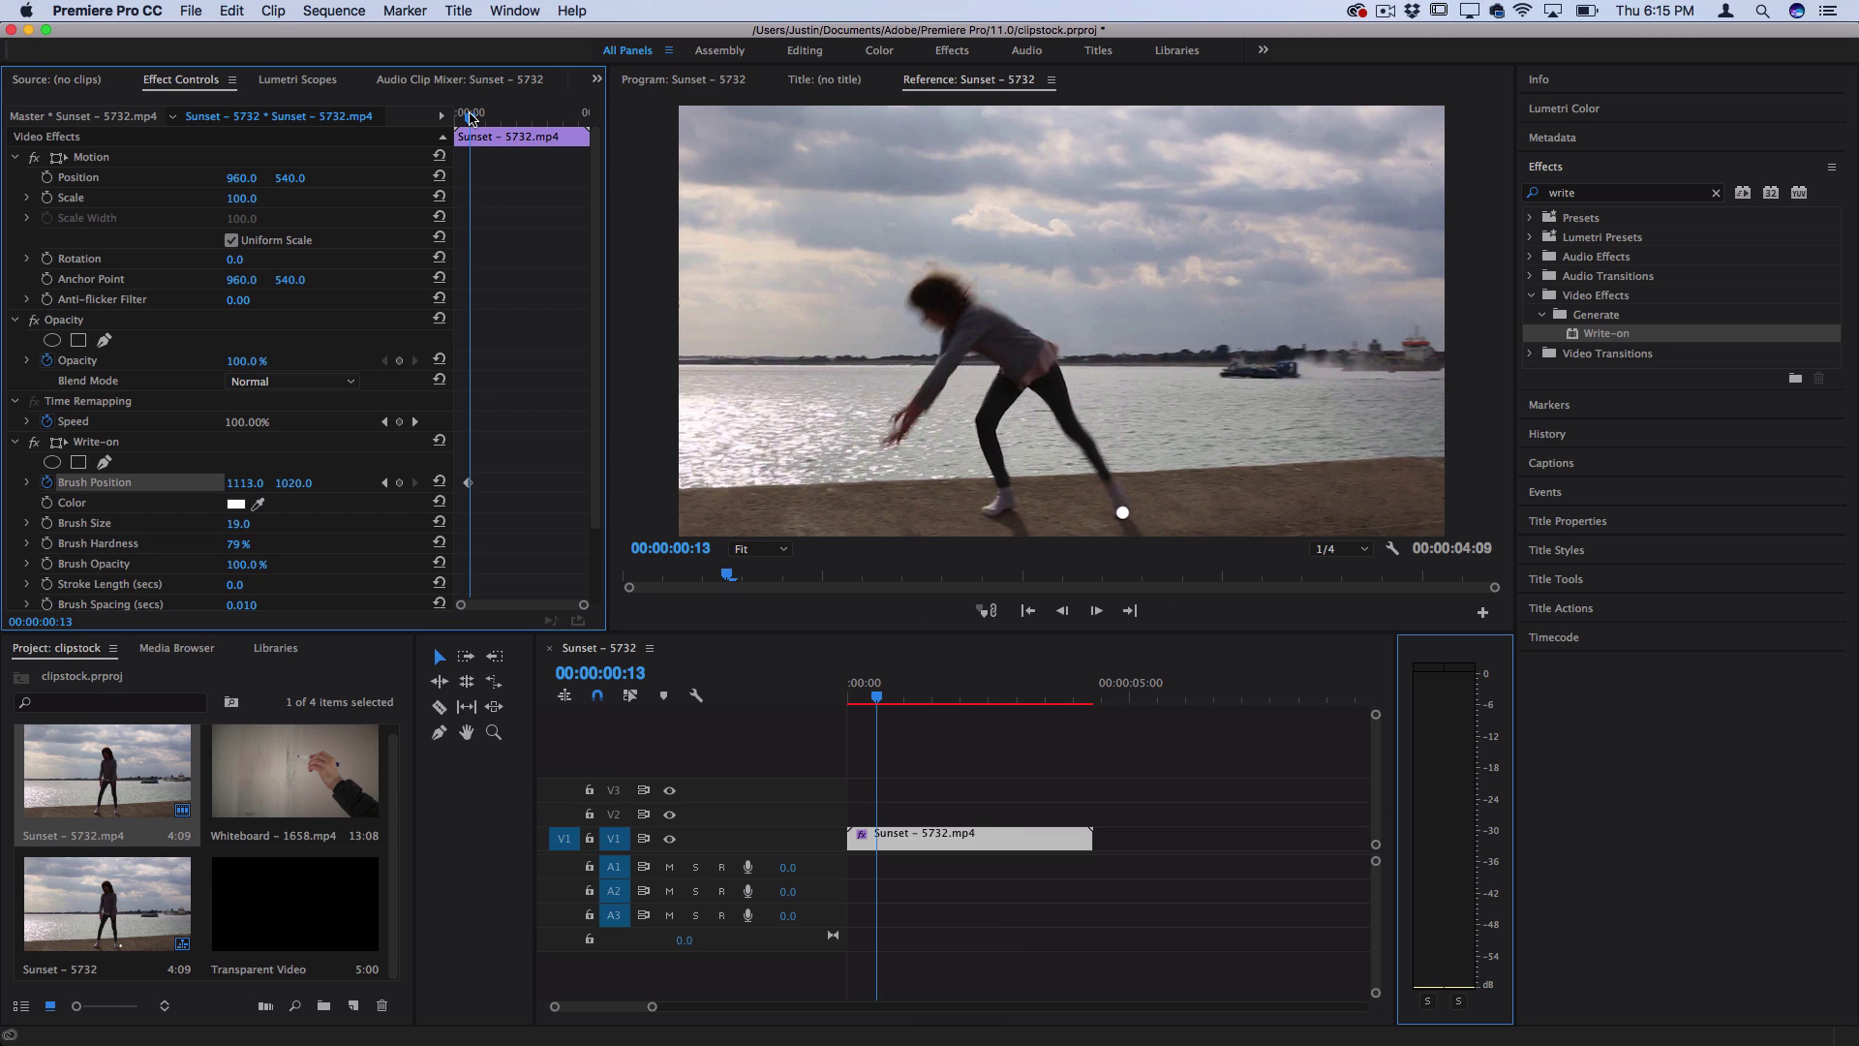
key(Right)
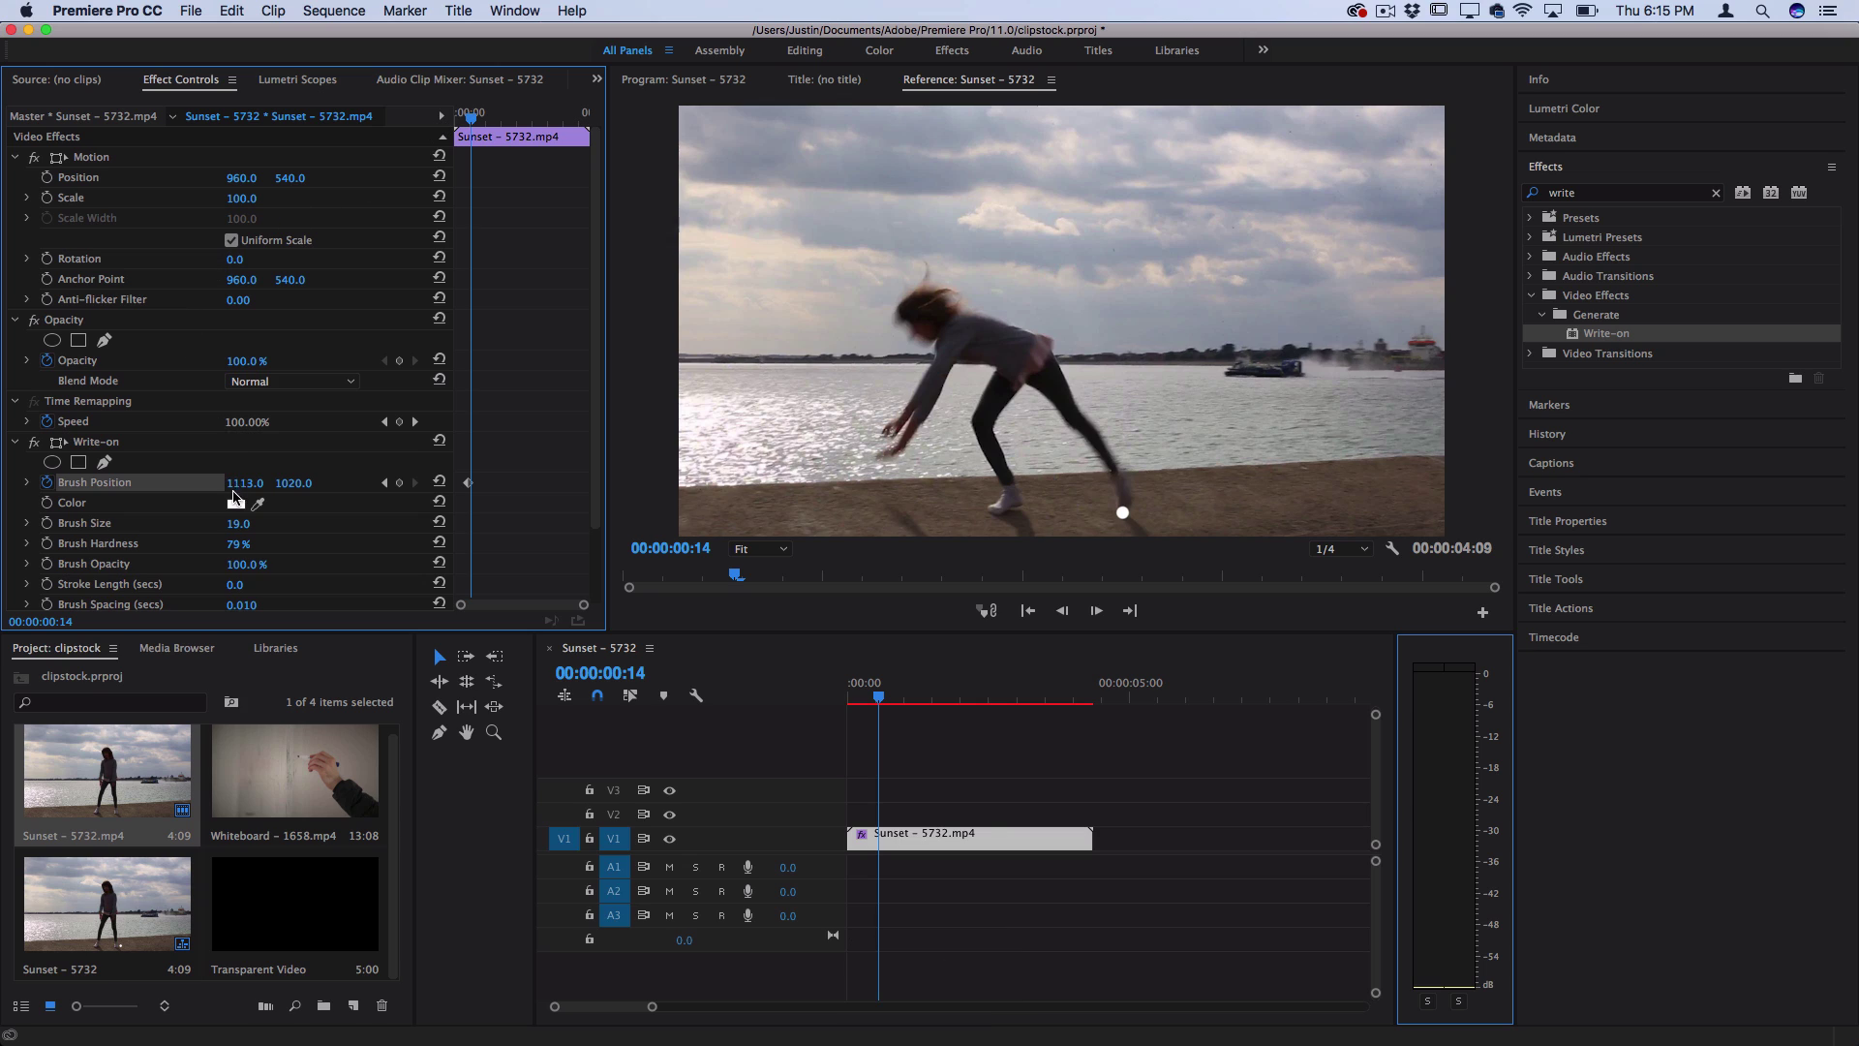
drag(239, 483, 295, 485)
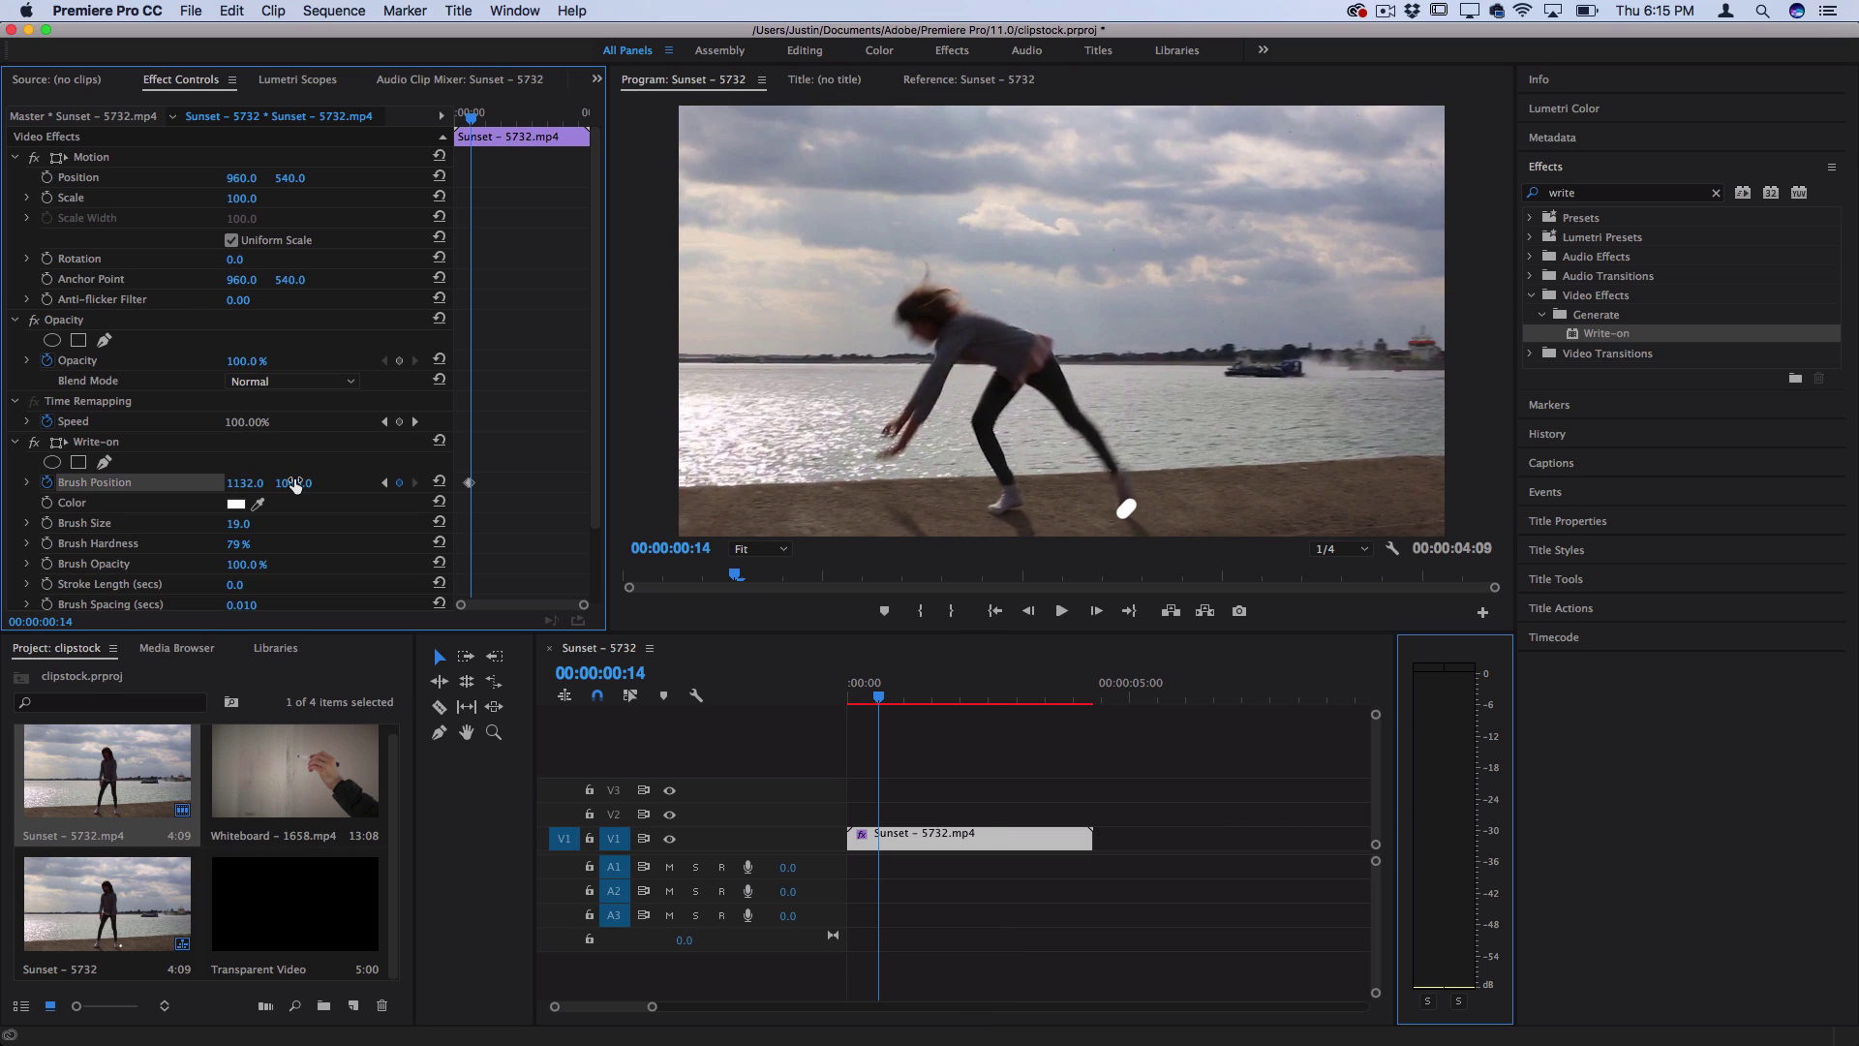
key(Right)
key(Right)
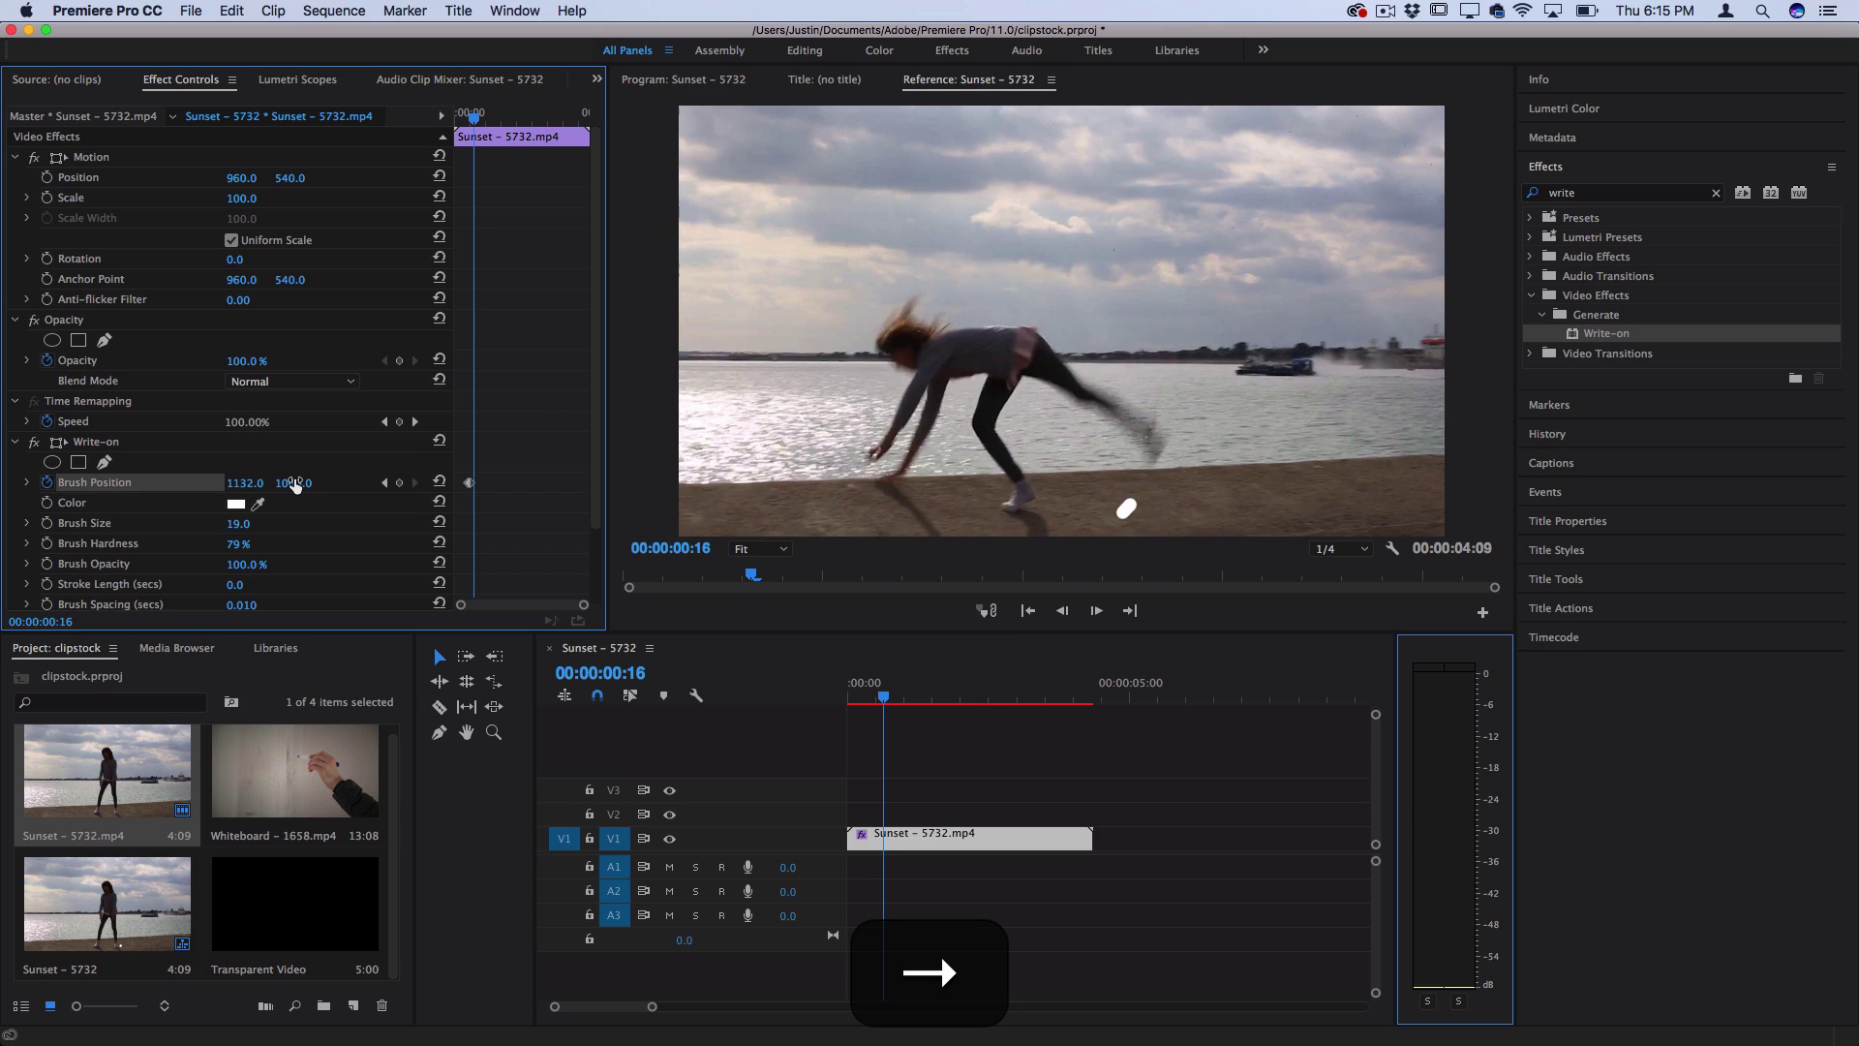
drag(242, 485, 295, 484)
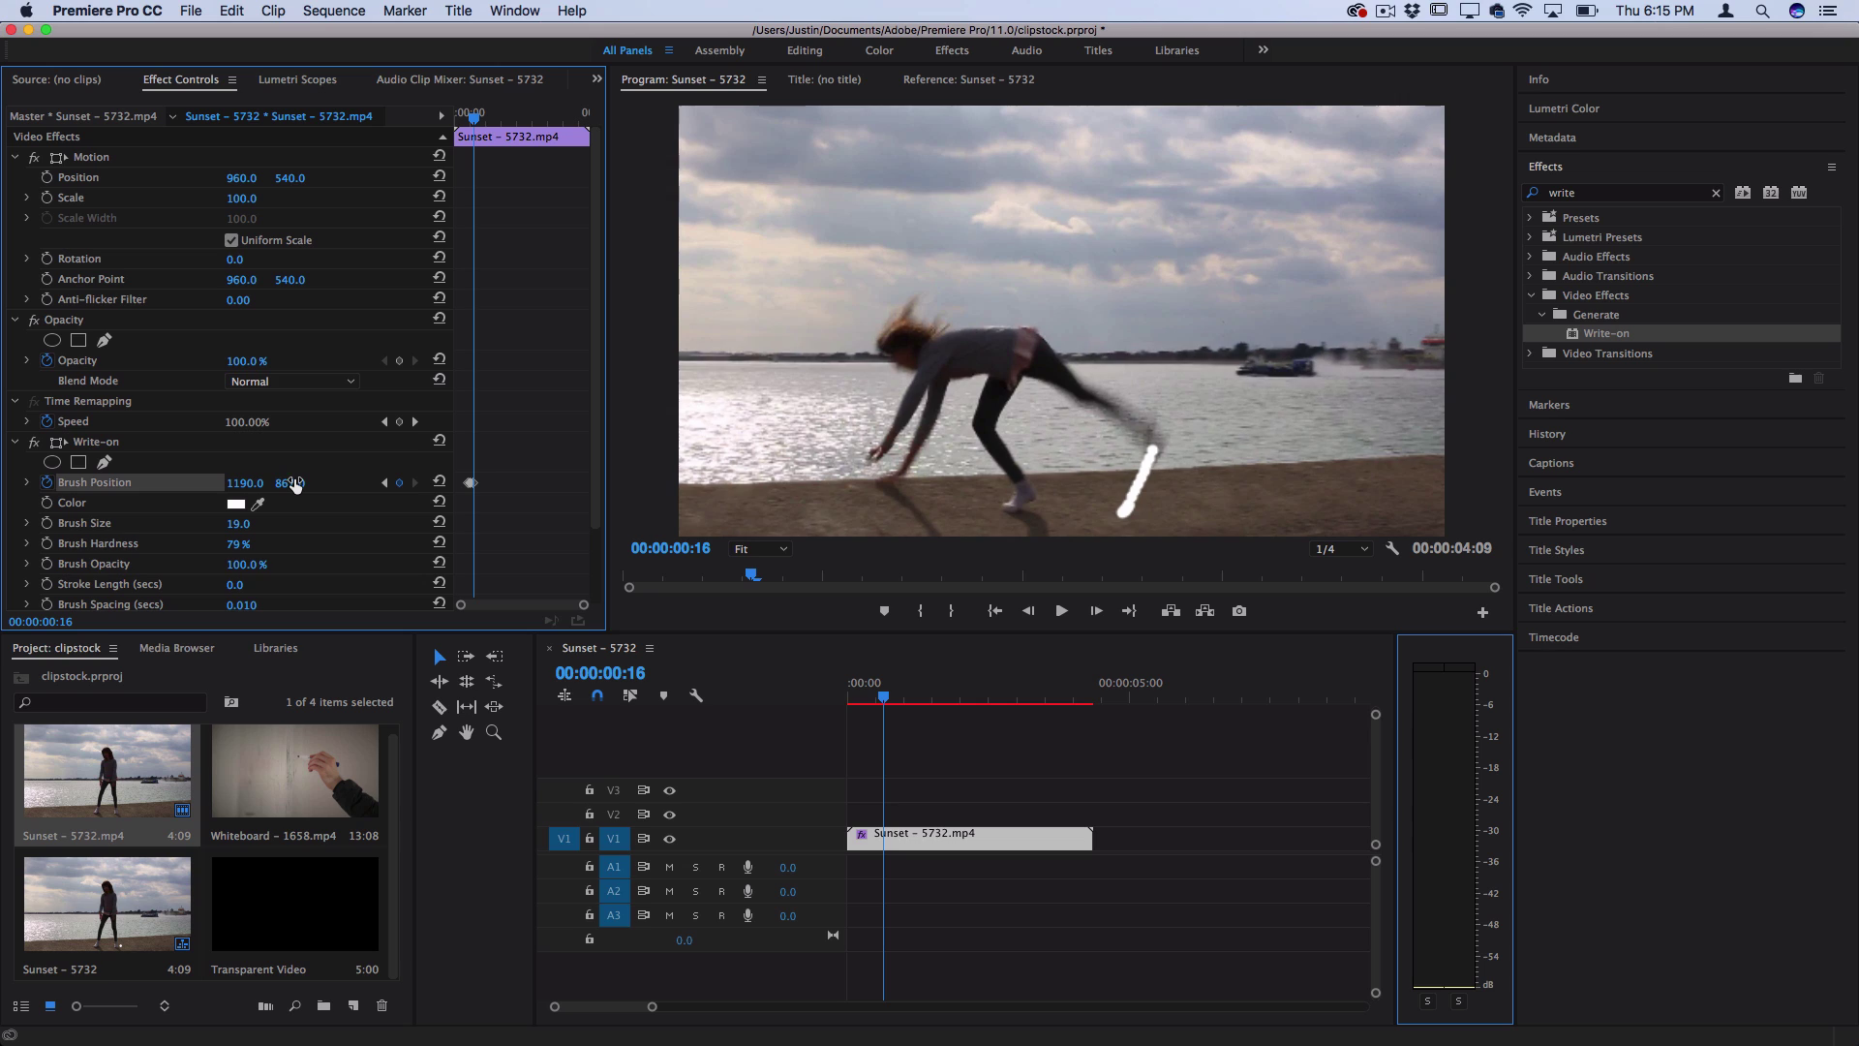
key(Right)
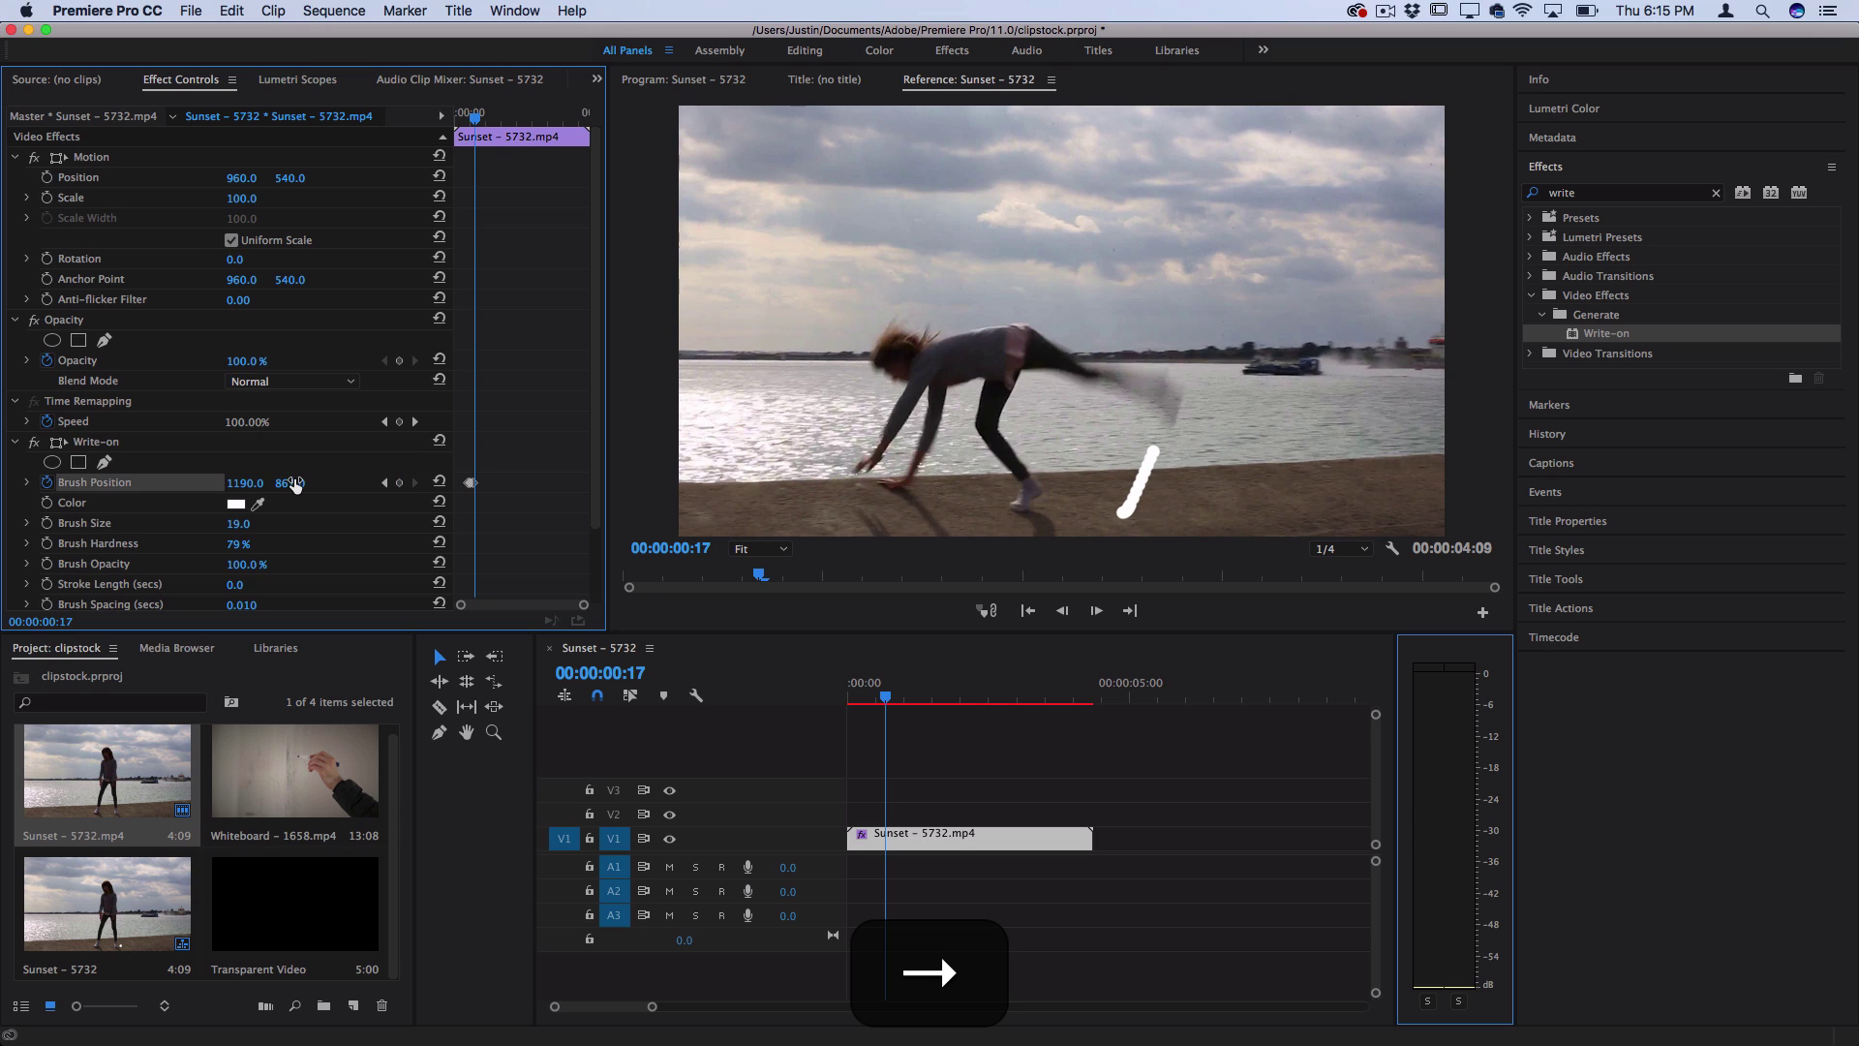
drag(247, 483, 285, 482)
key(Right)
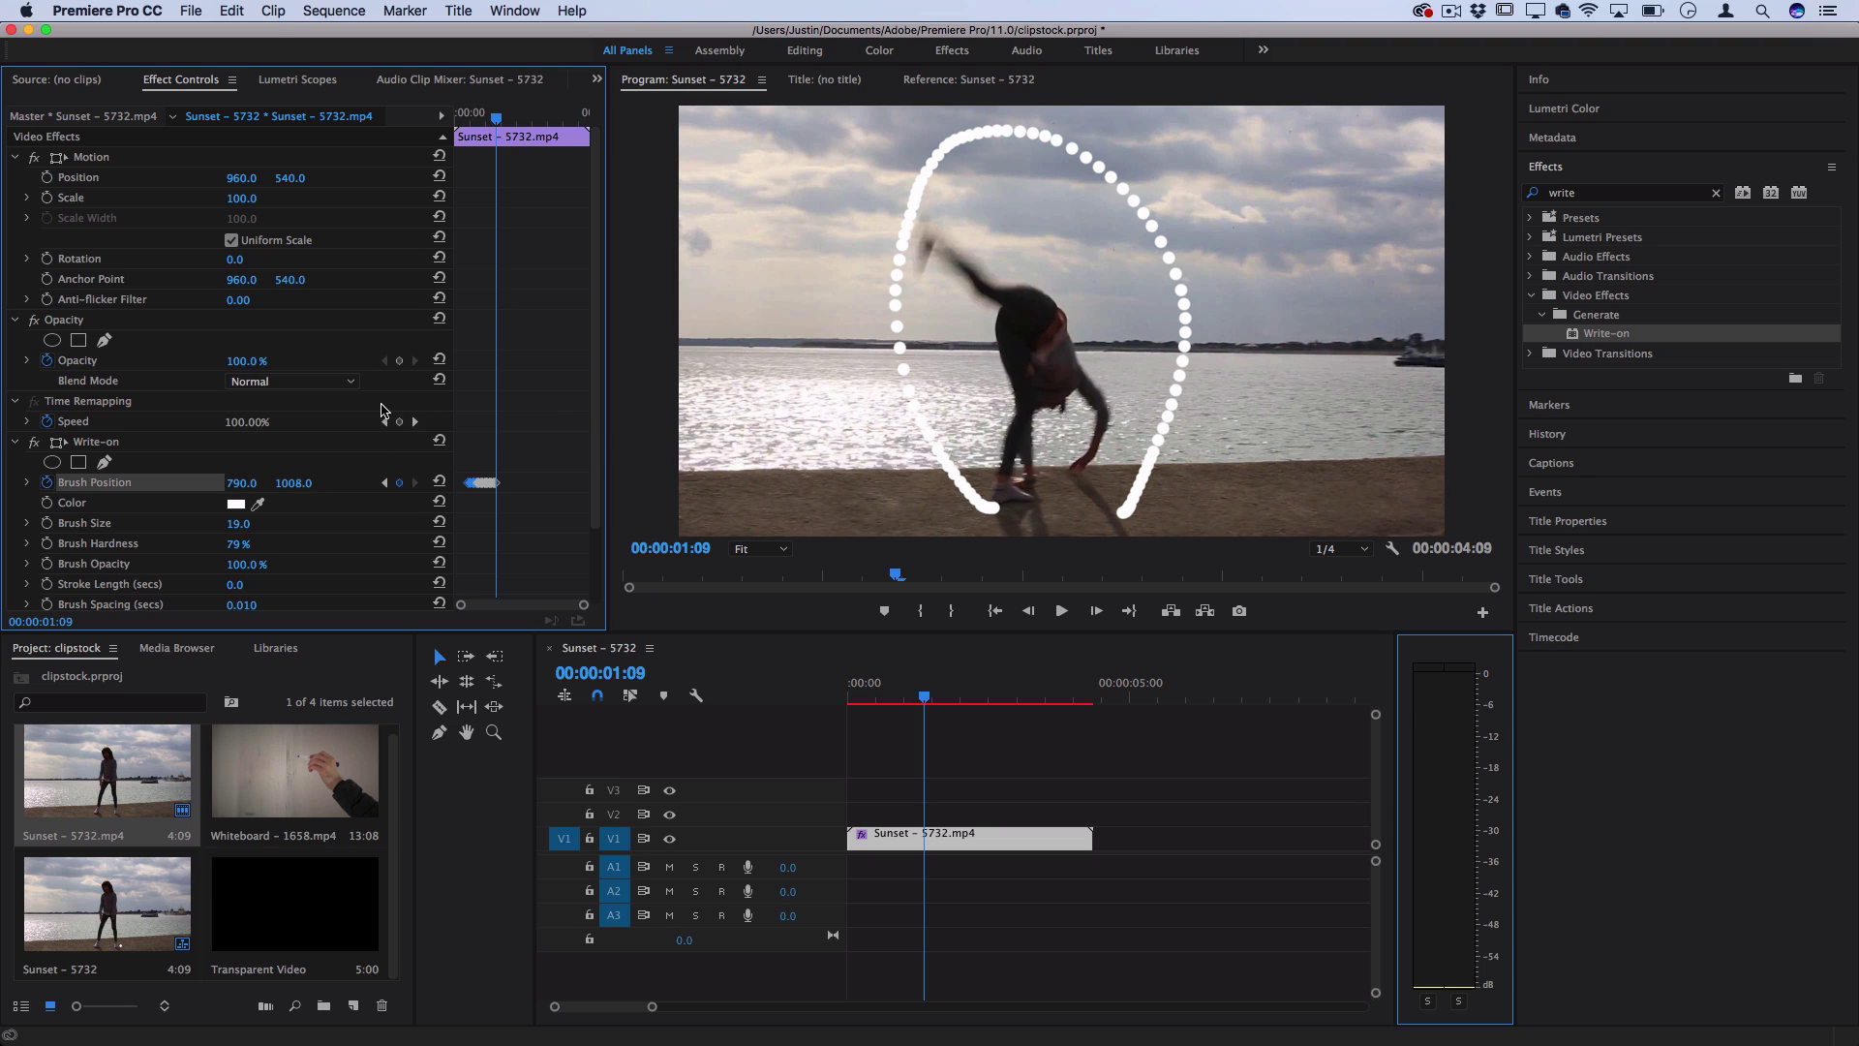
scroll(484, 484, up, 4)
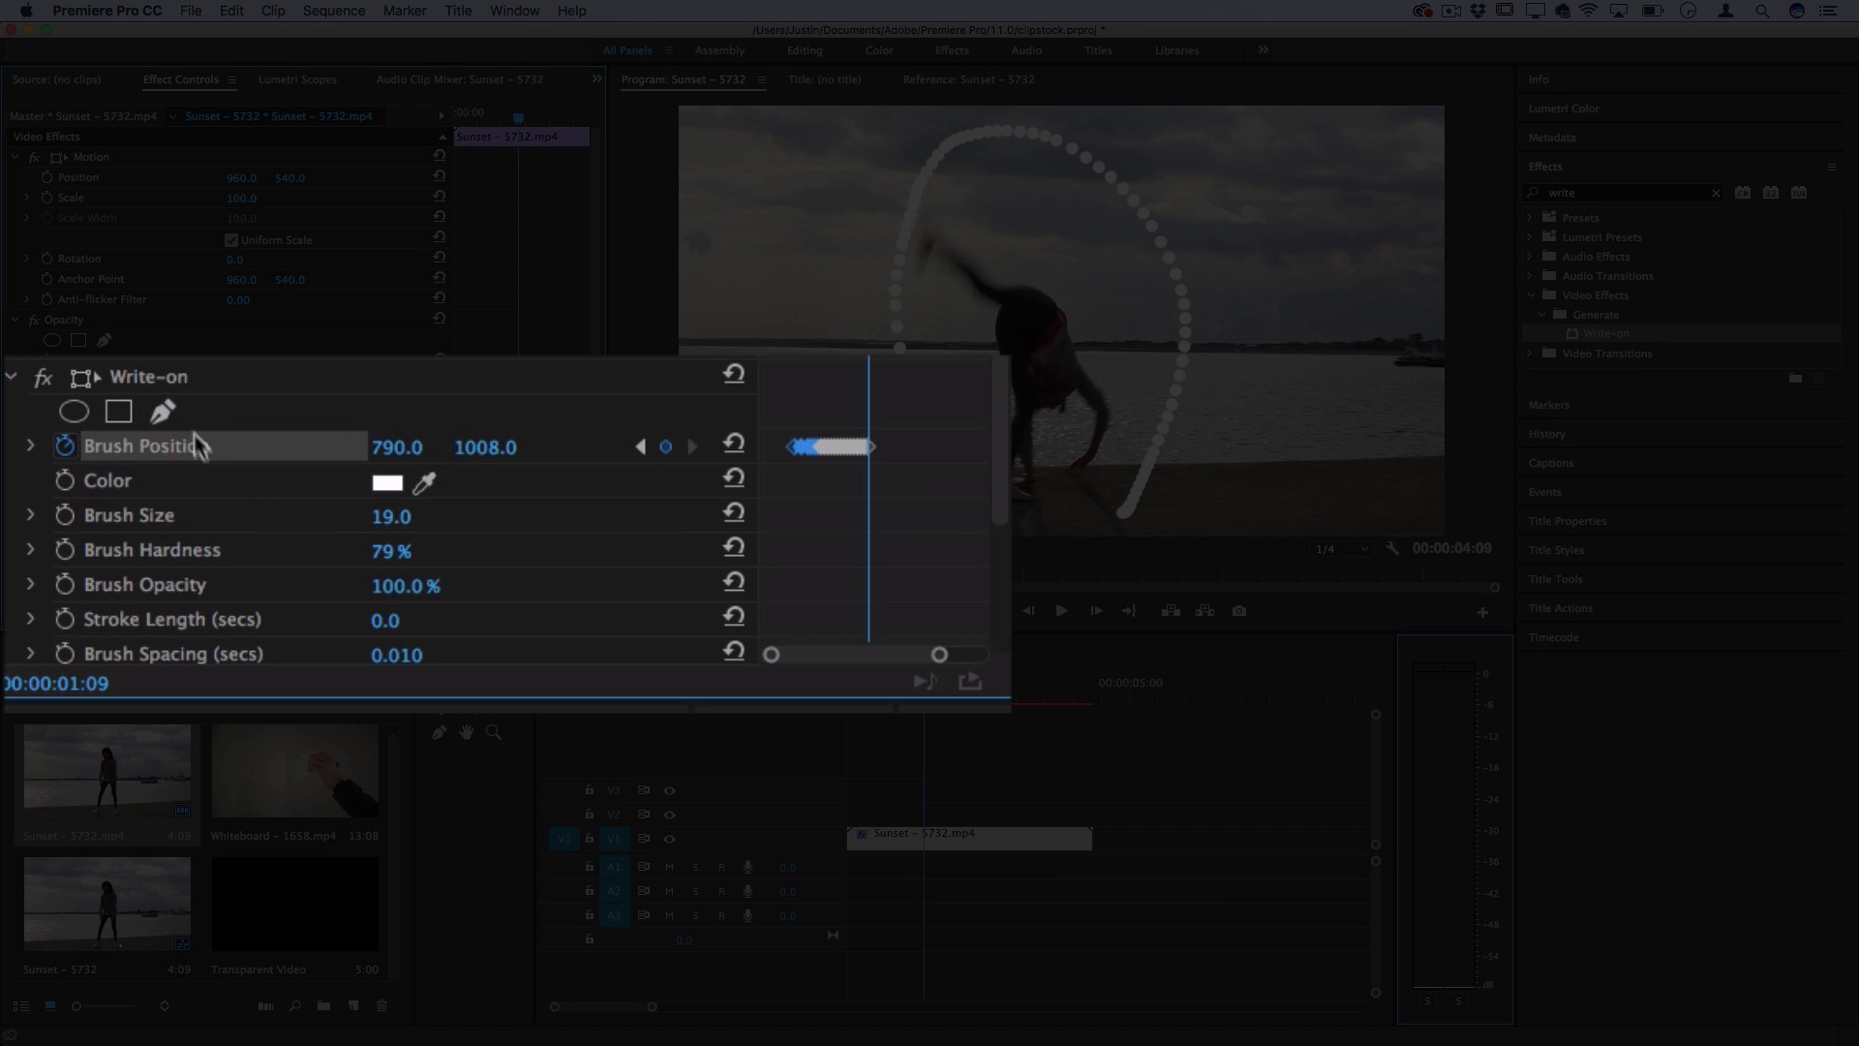
- Shrink Brush Size to 13 and set Brush Spacing to 0.001 for a solid line
scroll(136, 513, down, 2)
scroll(217, 491, down, 1)
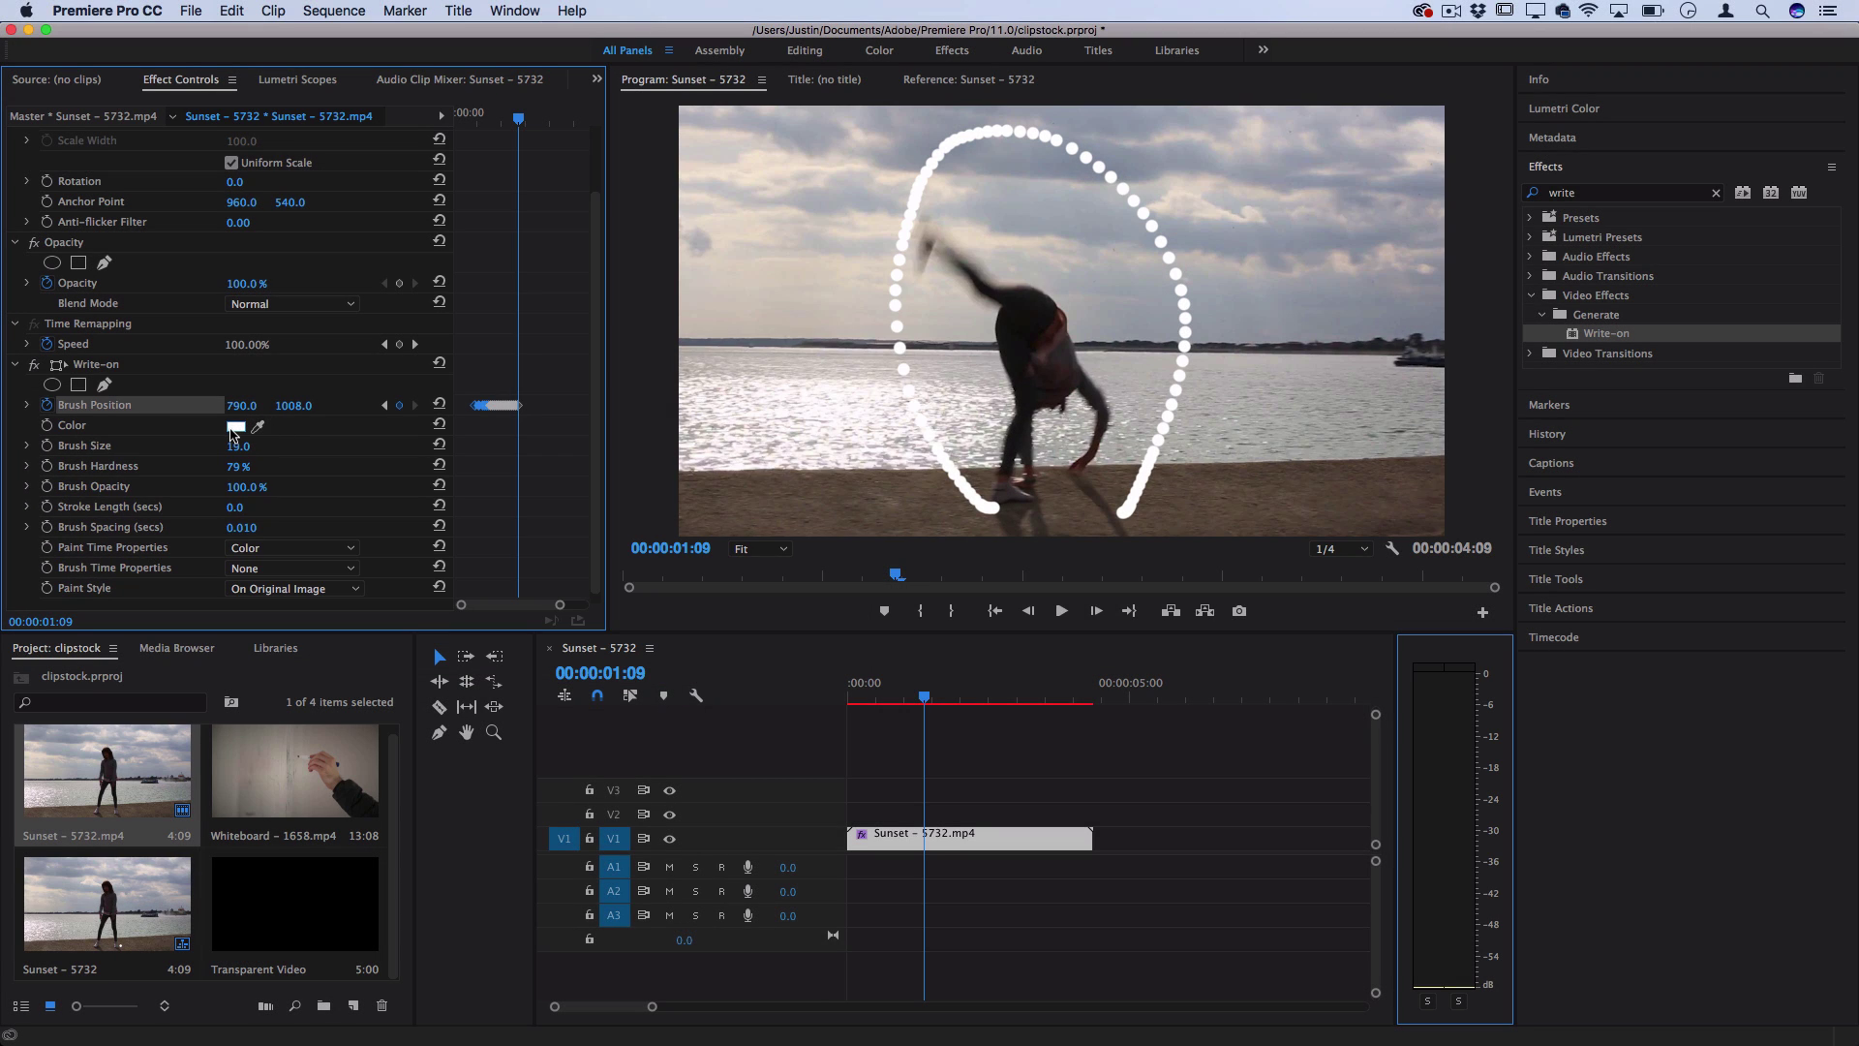
mouse_move(238, 453)
mouse_down()
mouse_move(208, 492)
mouse_move(254, 488)
mouse_up()
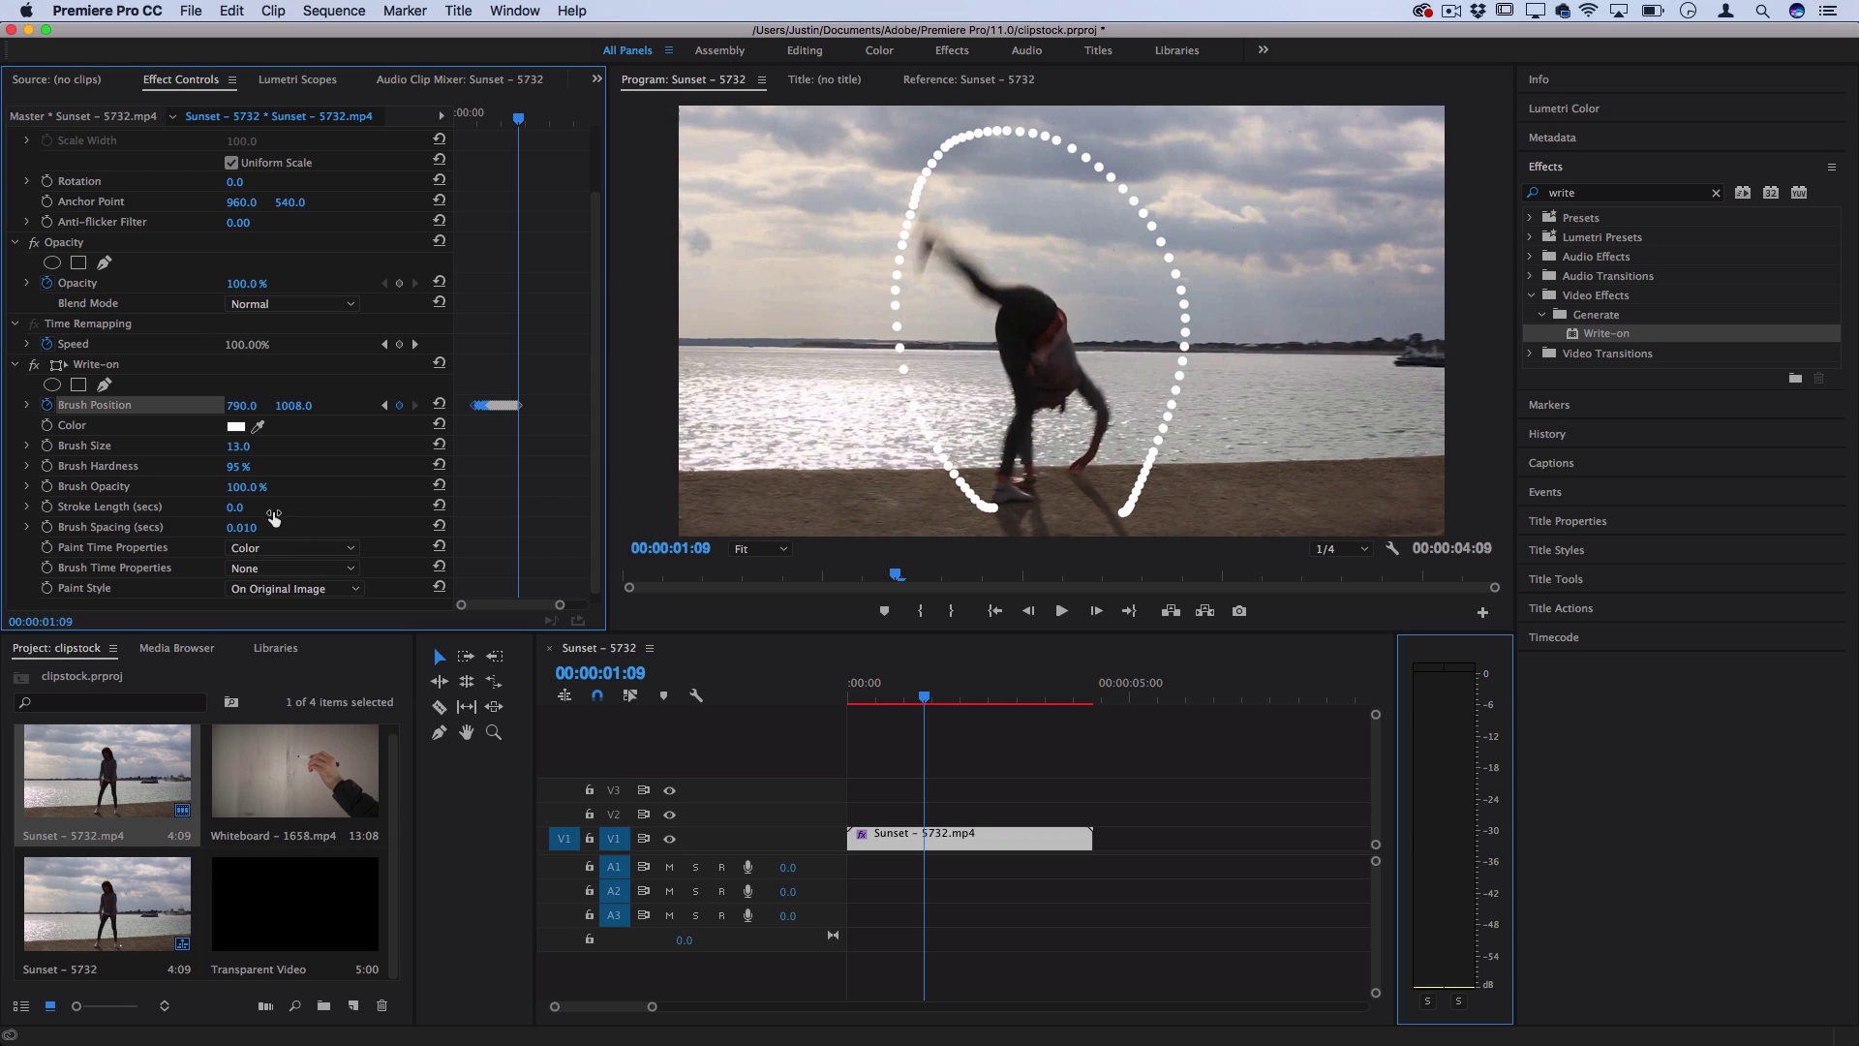
drag(252, 530, 242, 531)
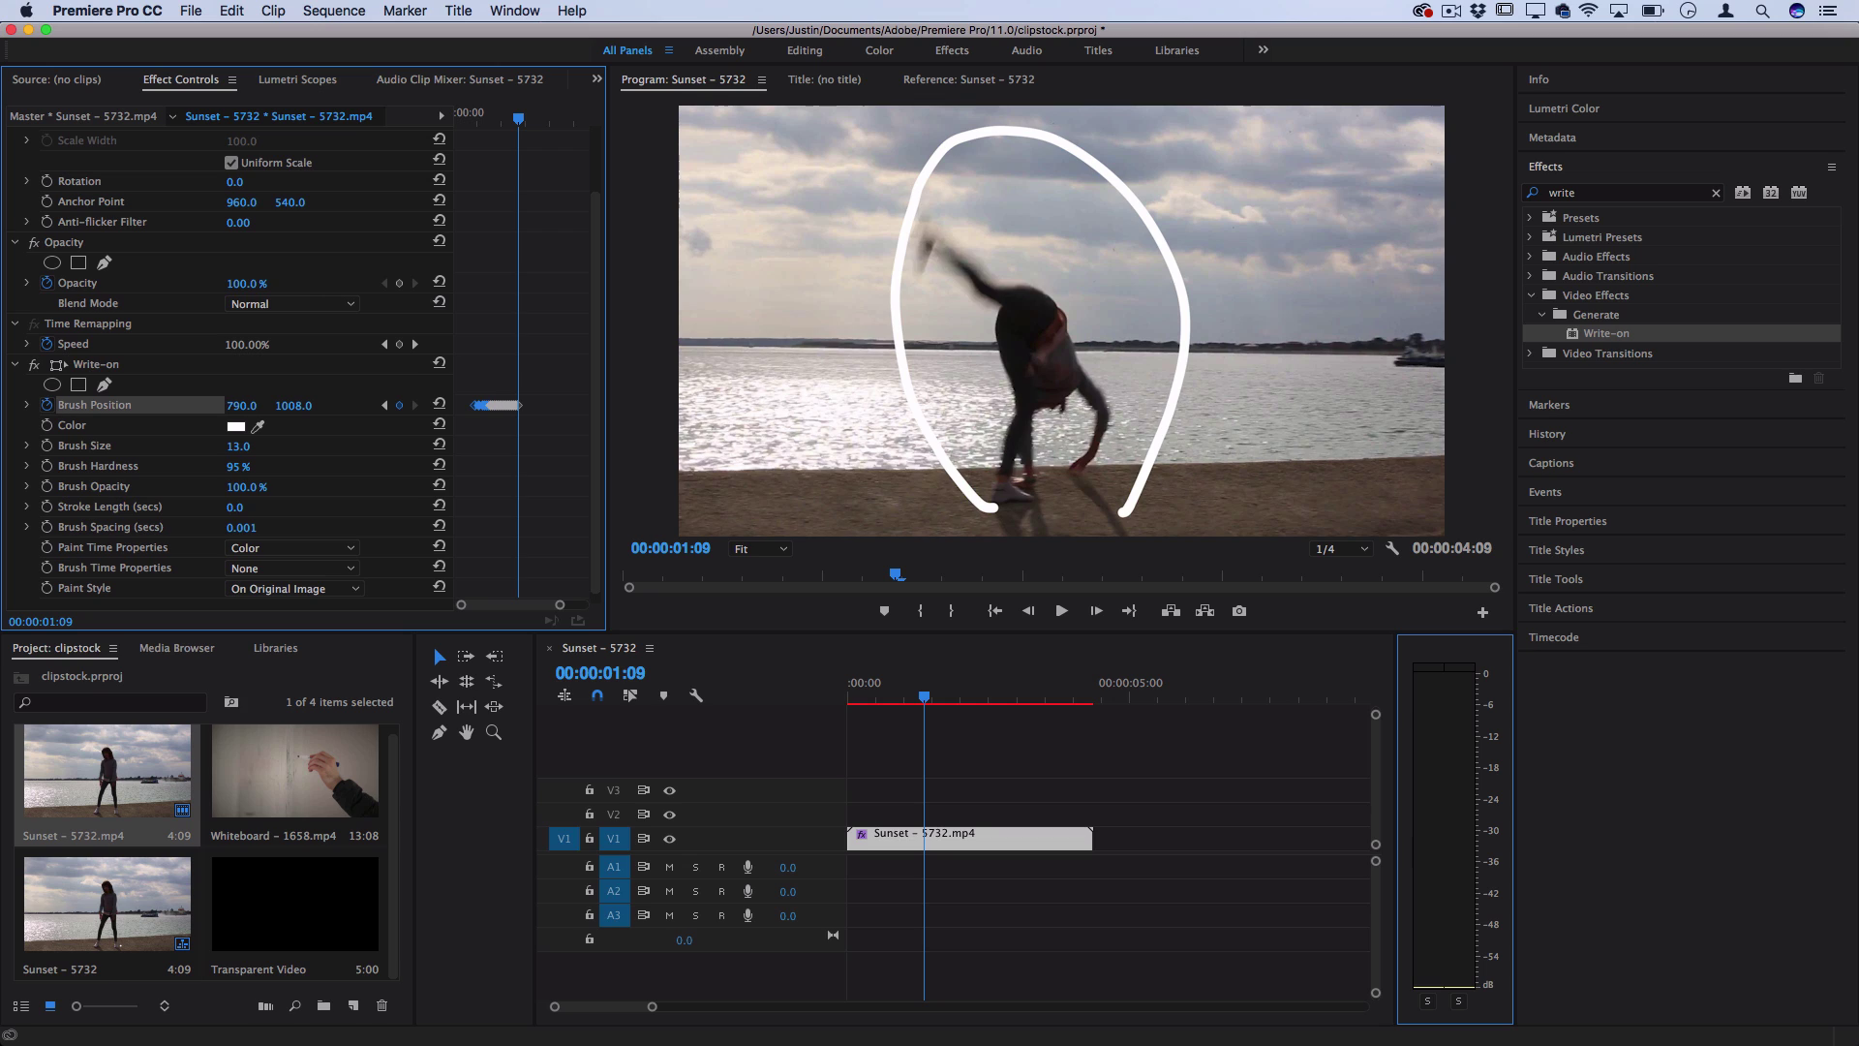
drag(242, 528, 265, 528)
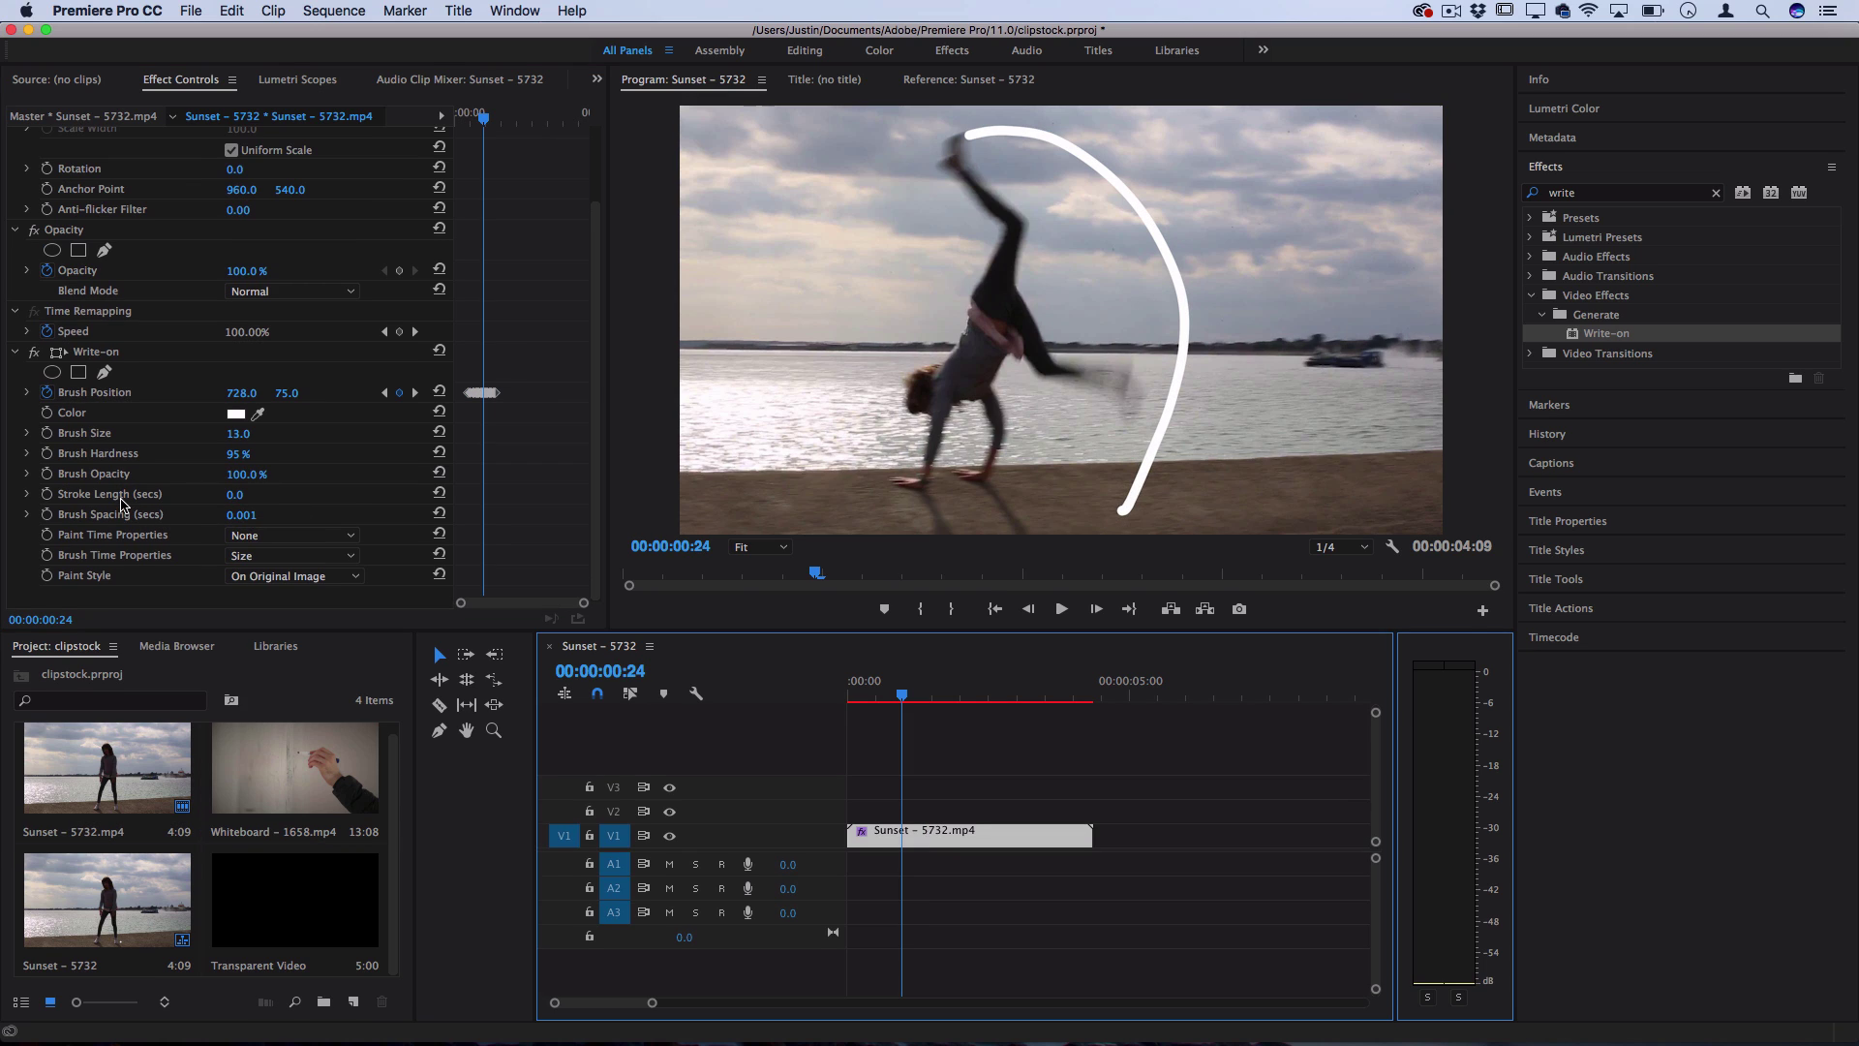
- Try a Stroke Length of 1.0 second and preview the animation
click(120, 496)
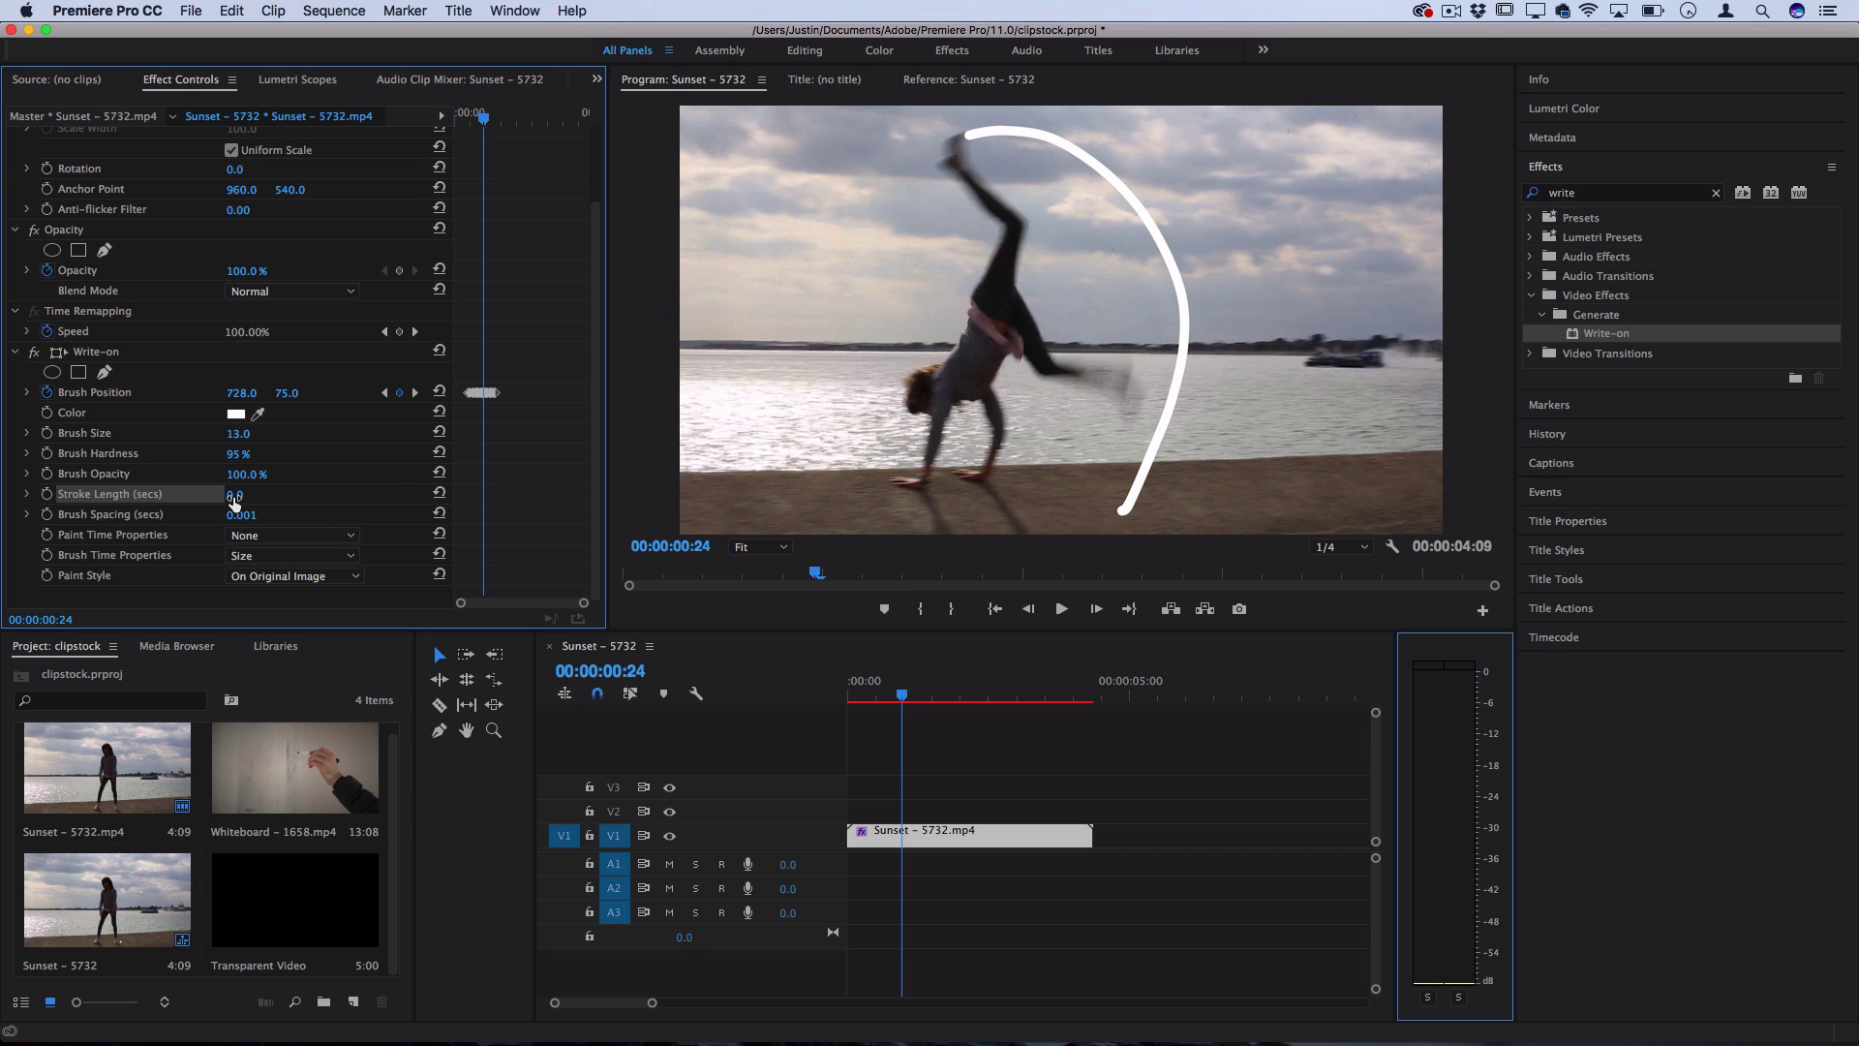
key(space)
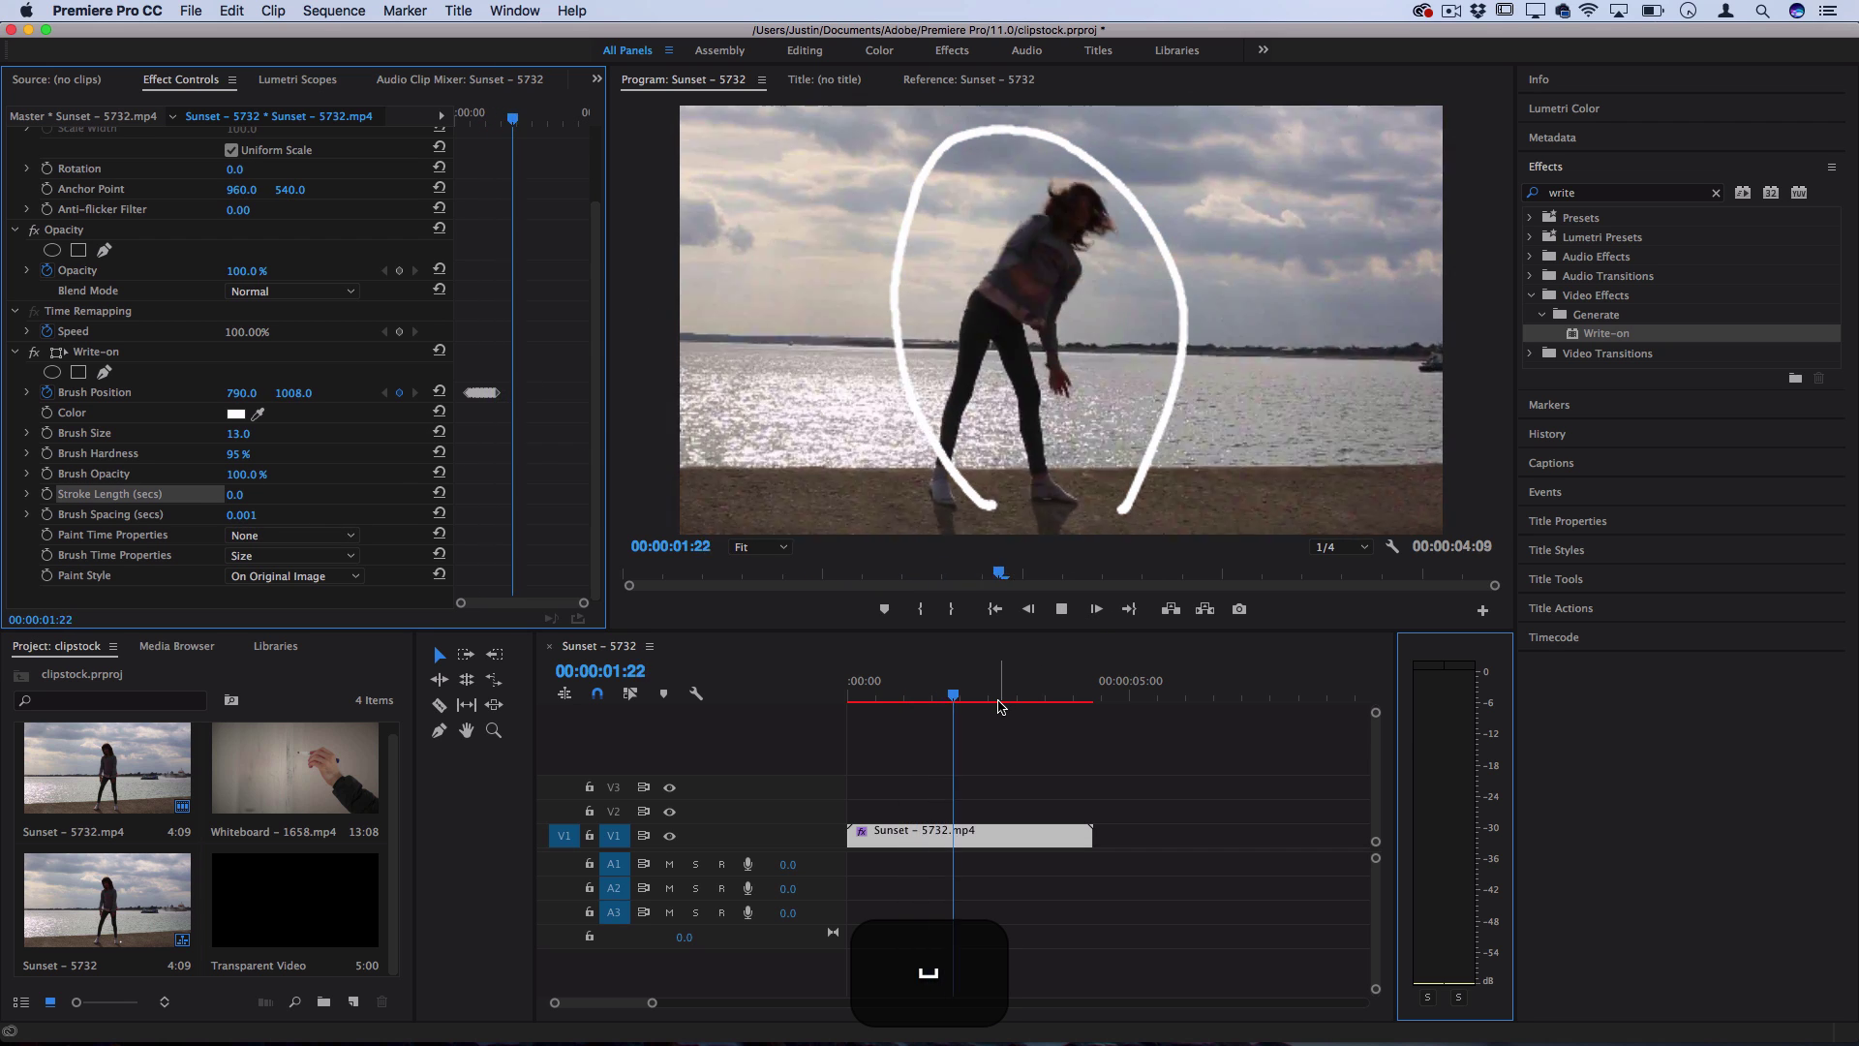
click(235, 495)
text(1)
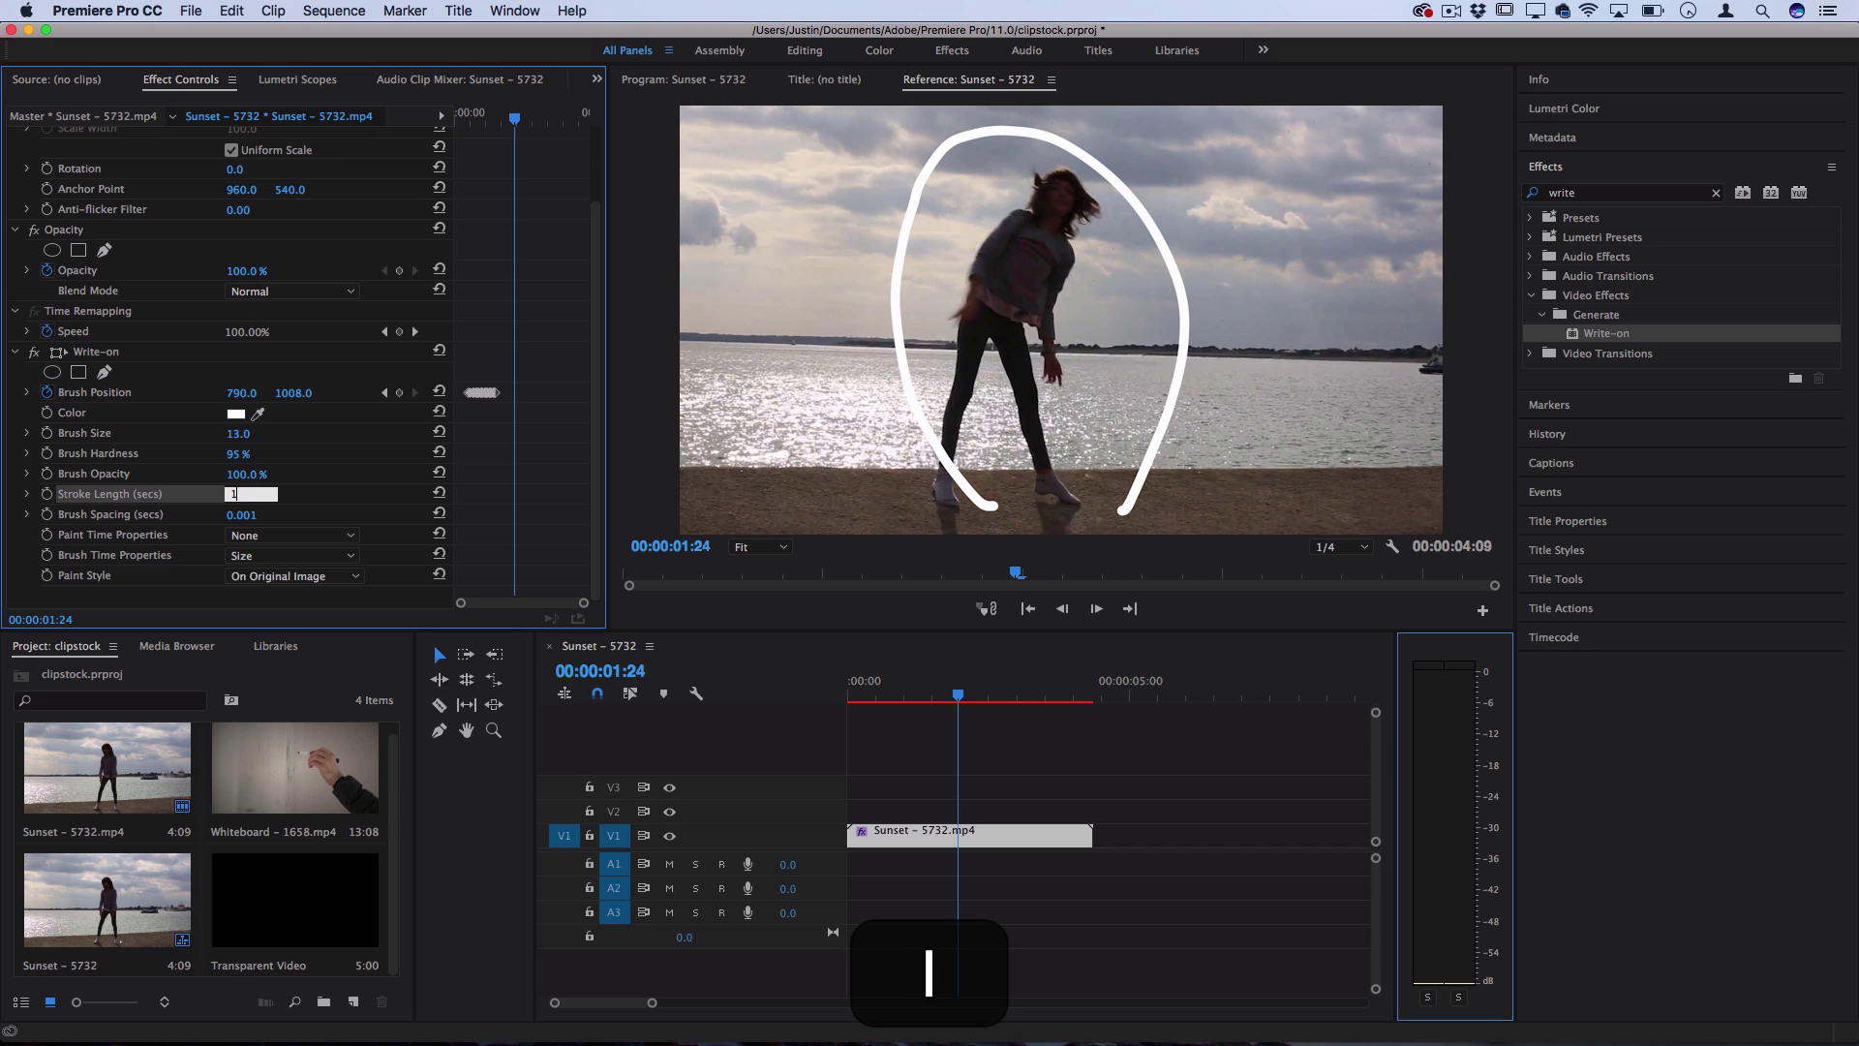
key(Return)
click(864, 687)
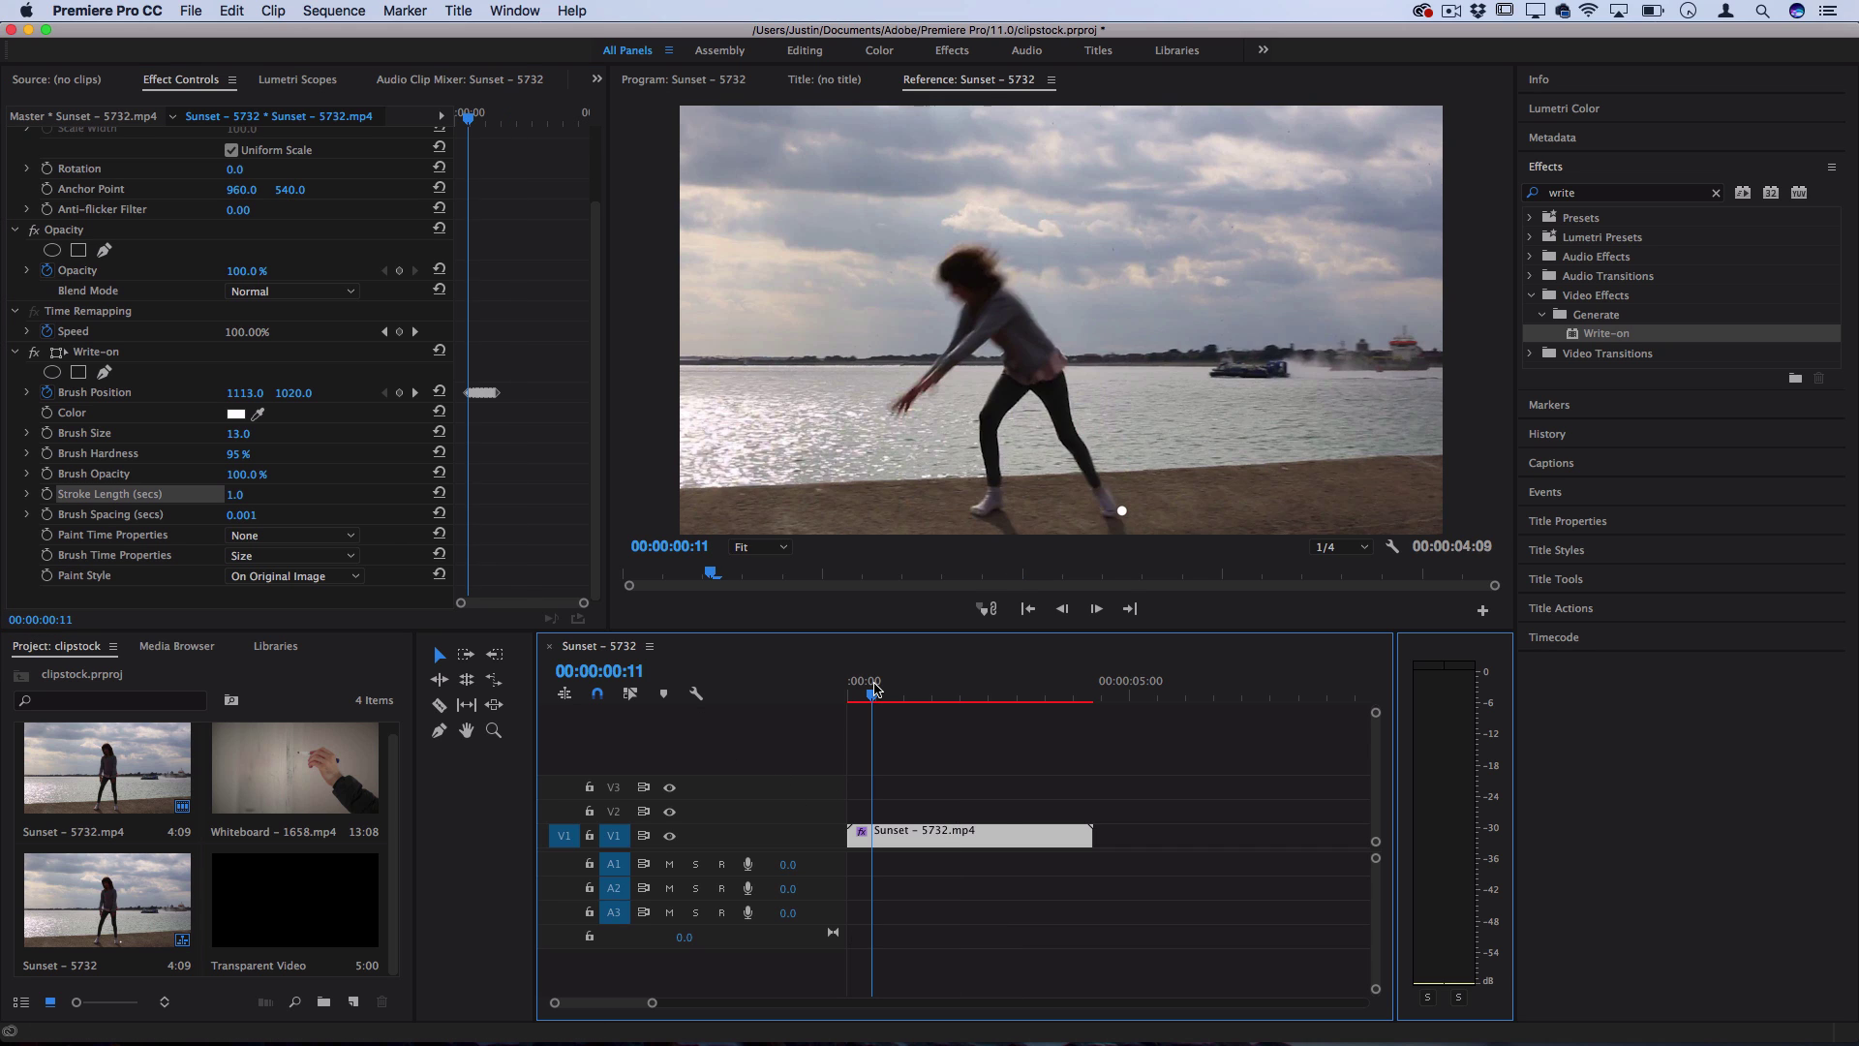
key(space)
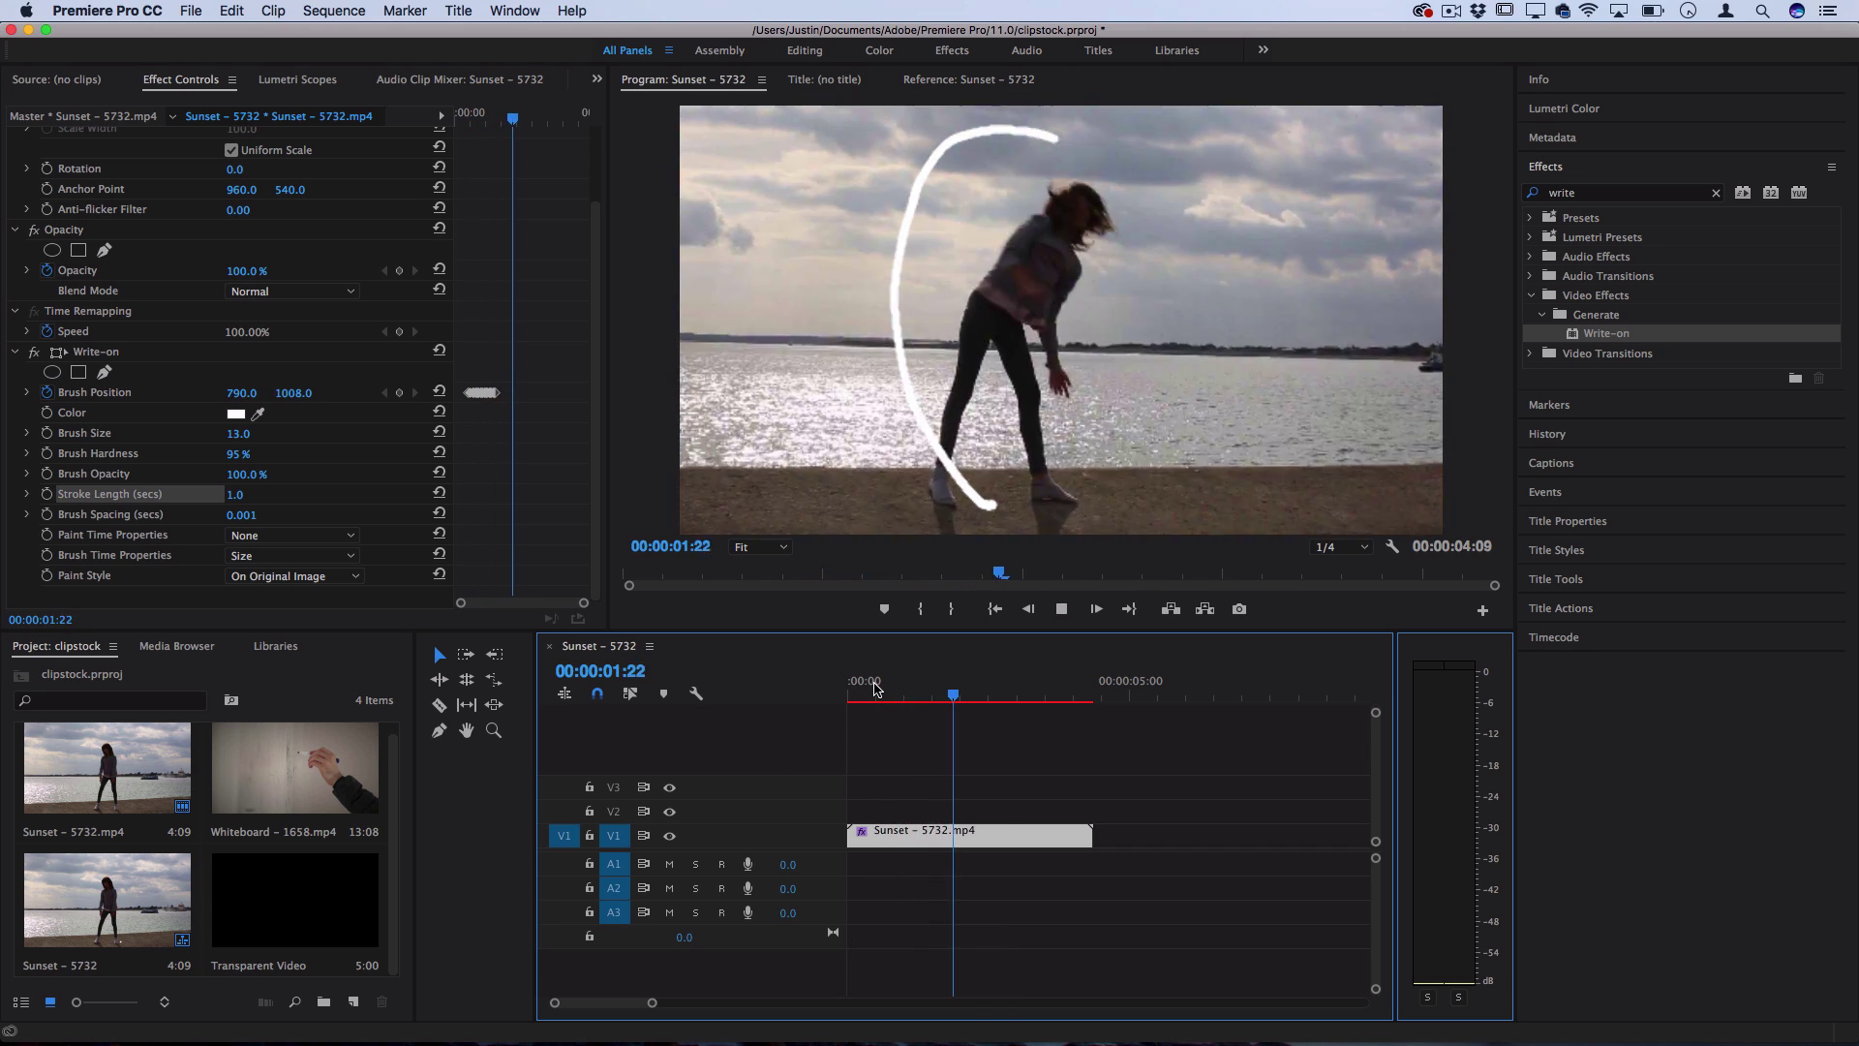
key(space)
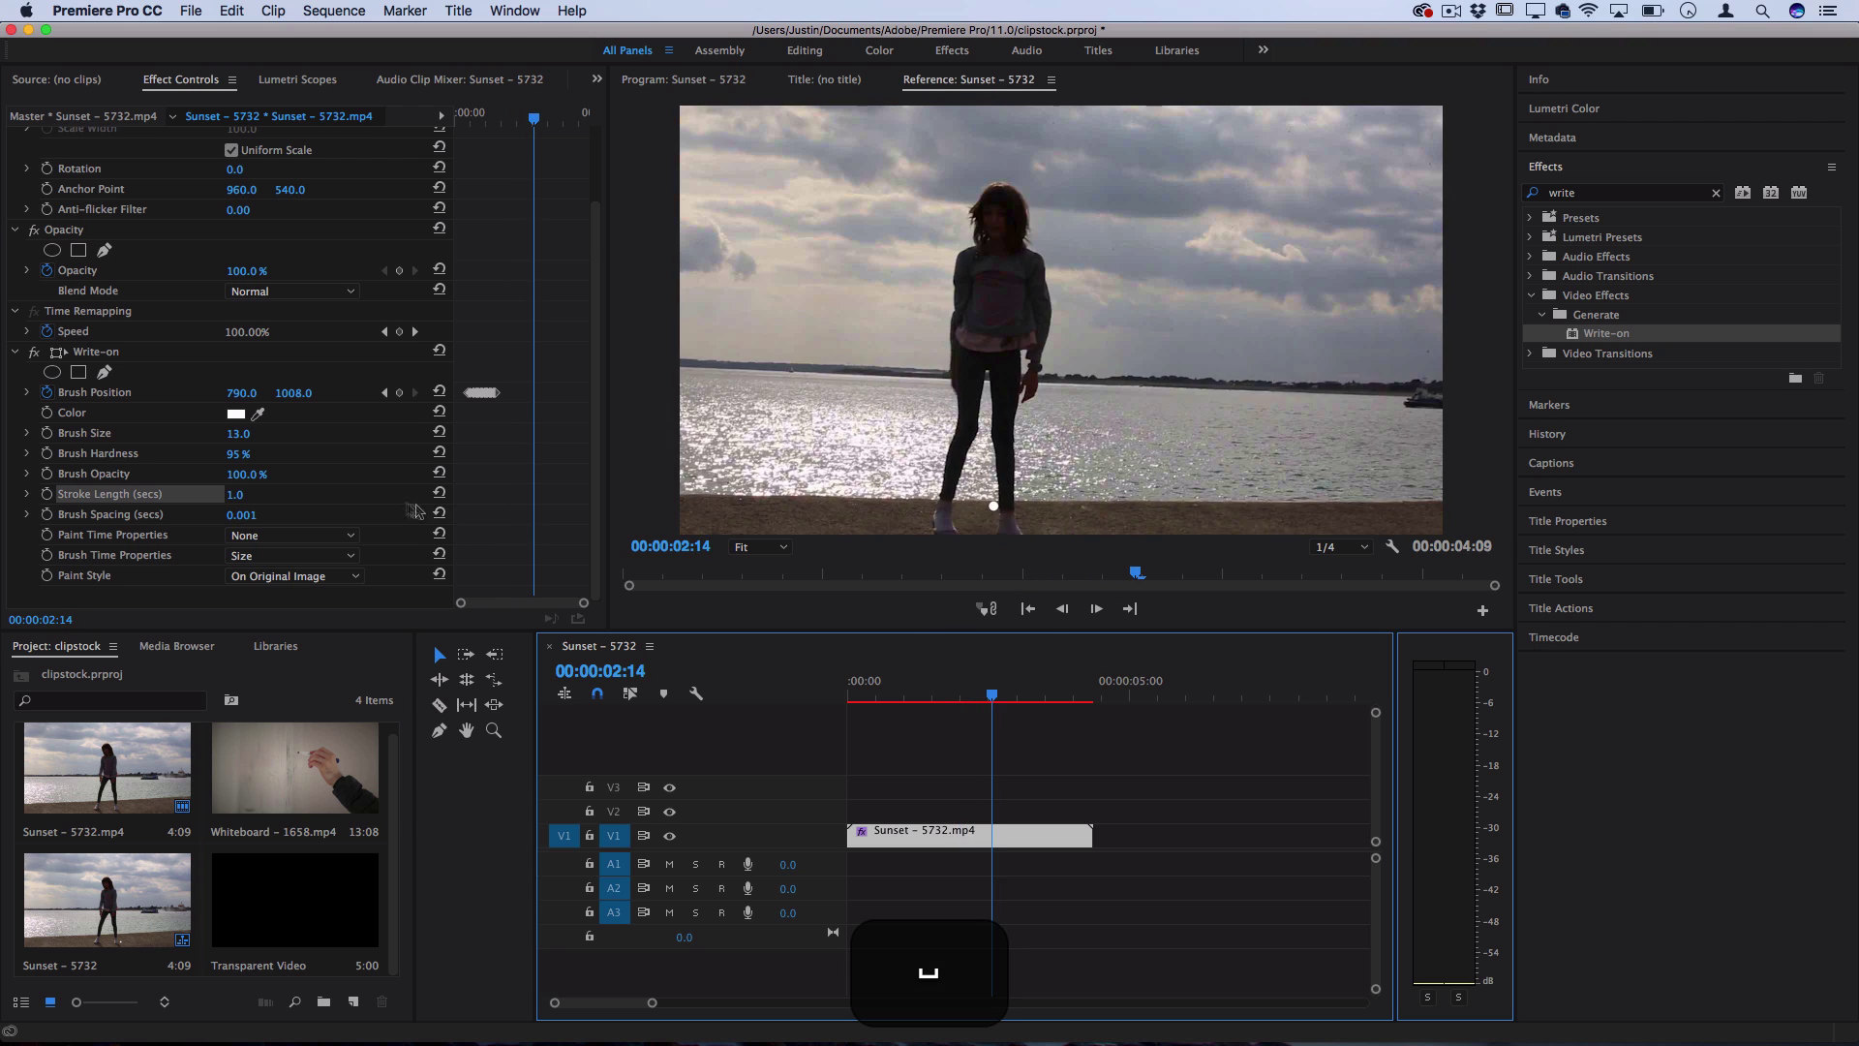
- Shorten Stroke Length to 0.3 seconds and preview it from near the clip start
click(247, 493)
text(0.3)
key(Return)
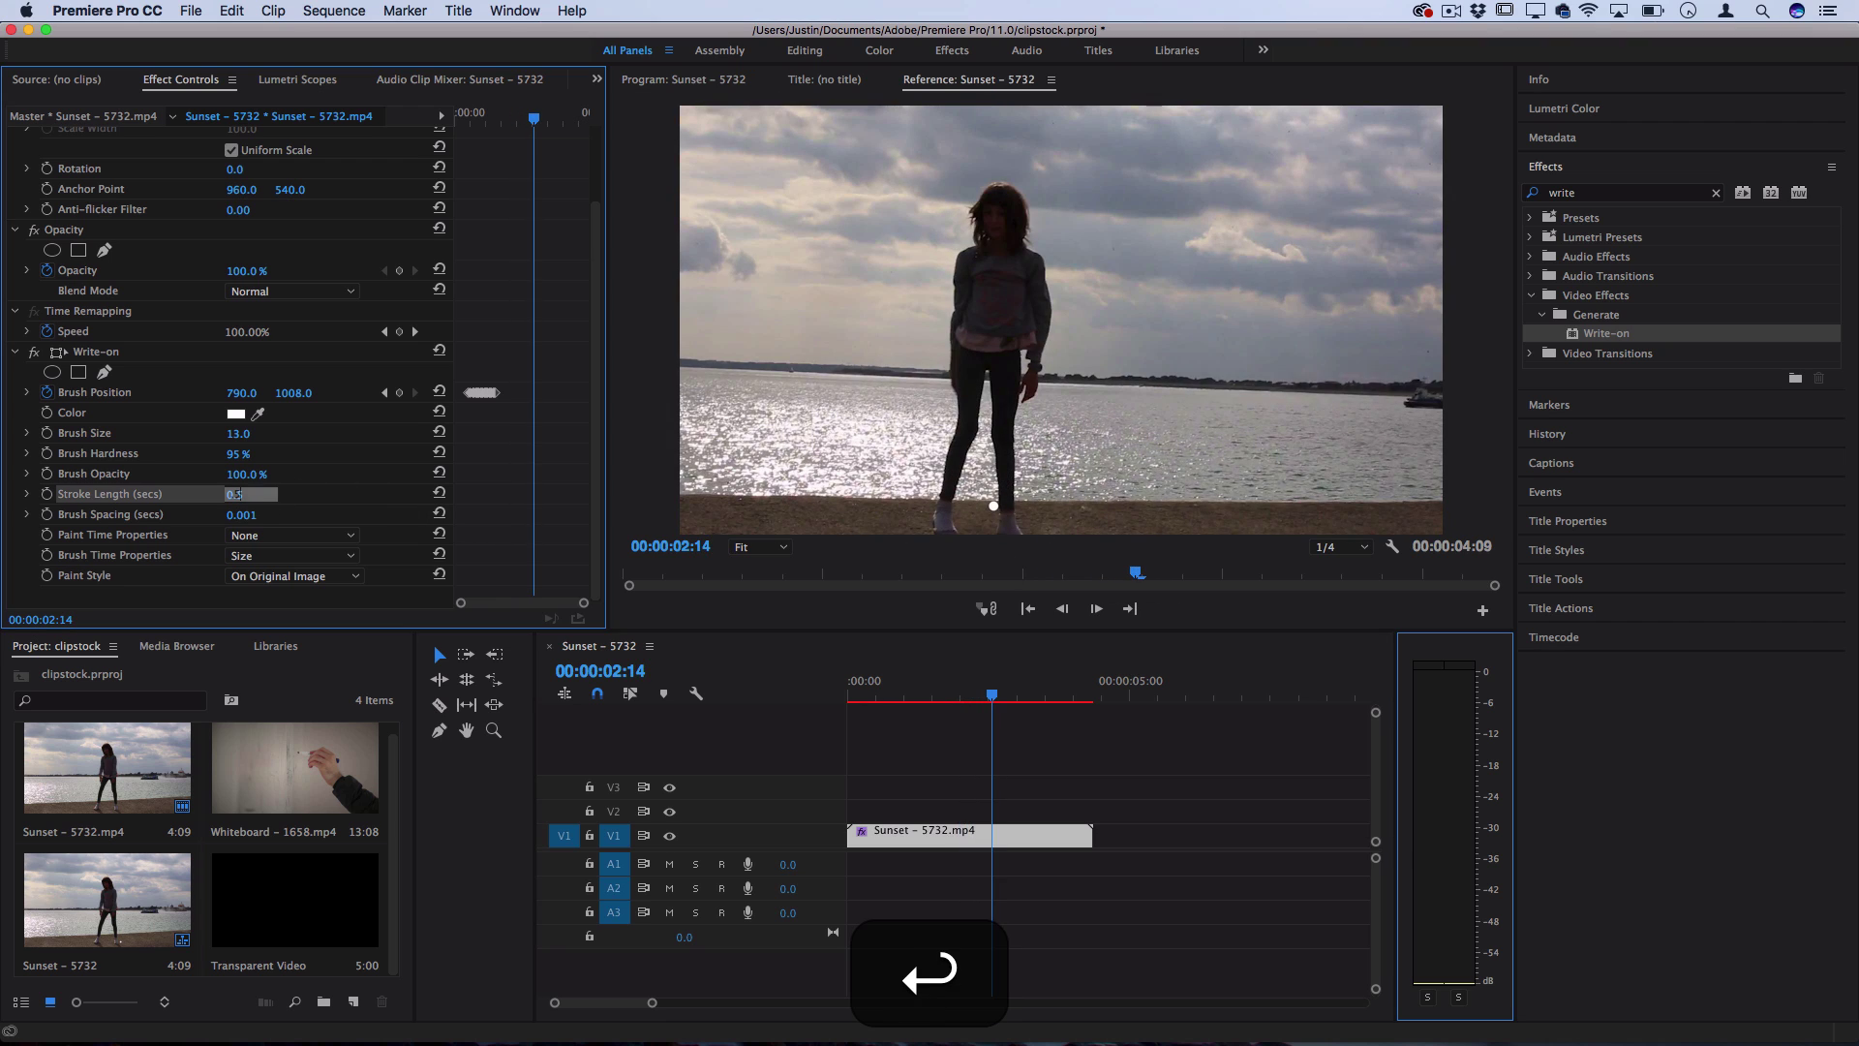
click(866, 697)
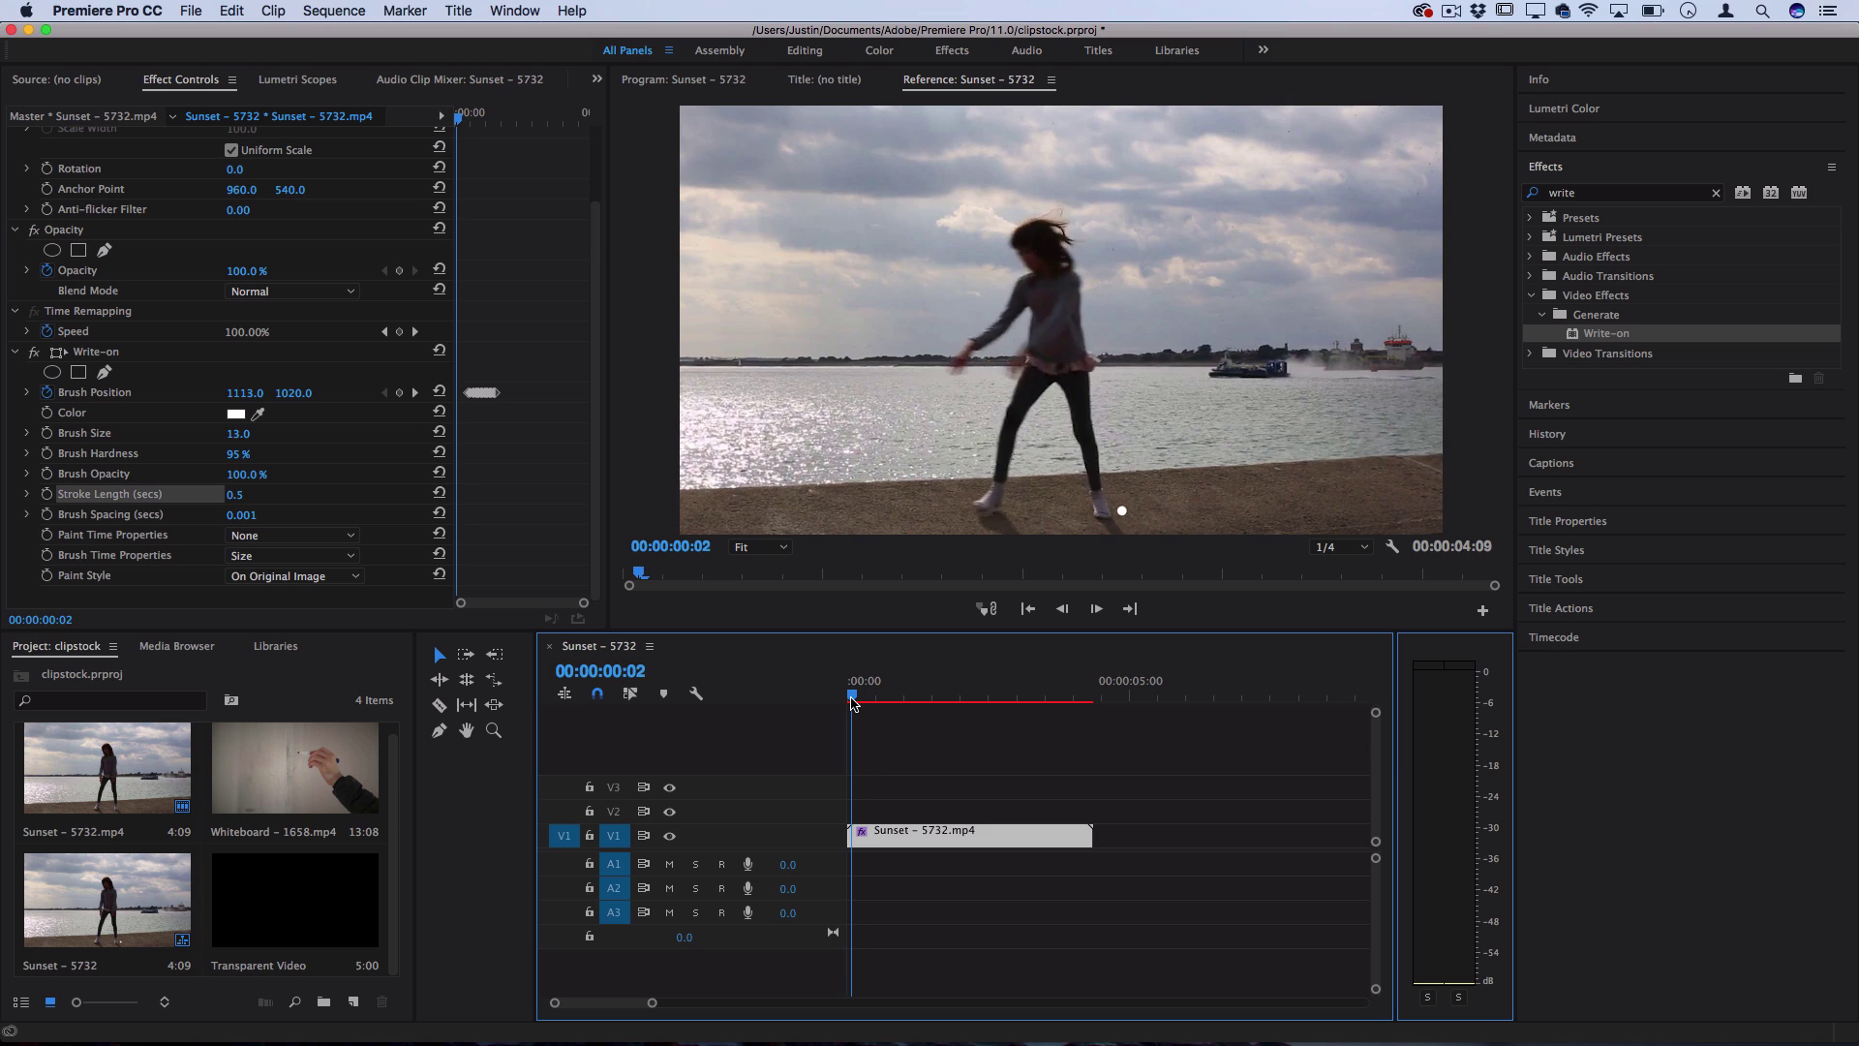
key(space)
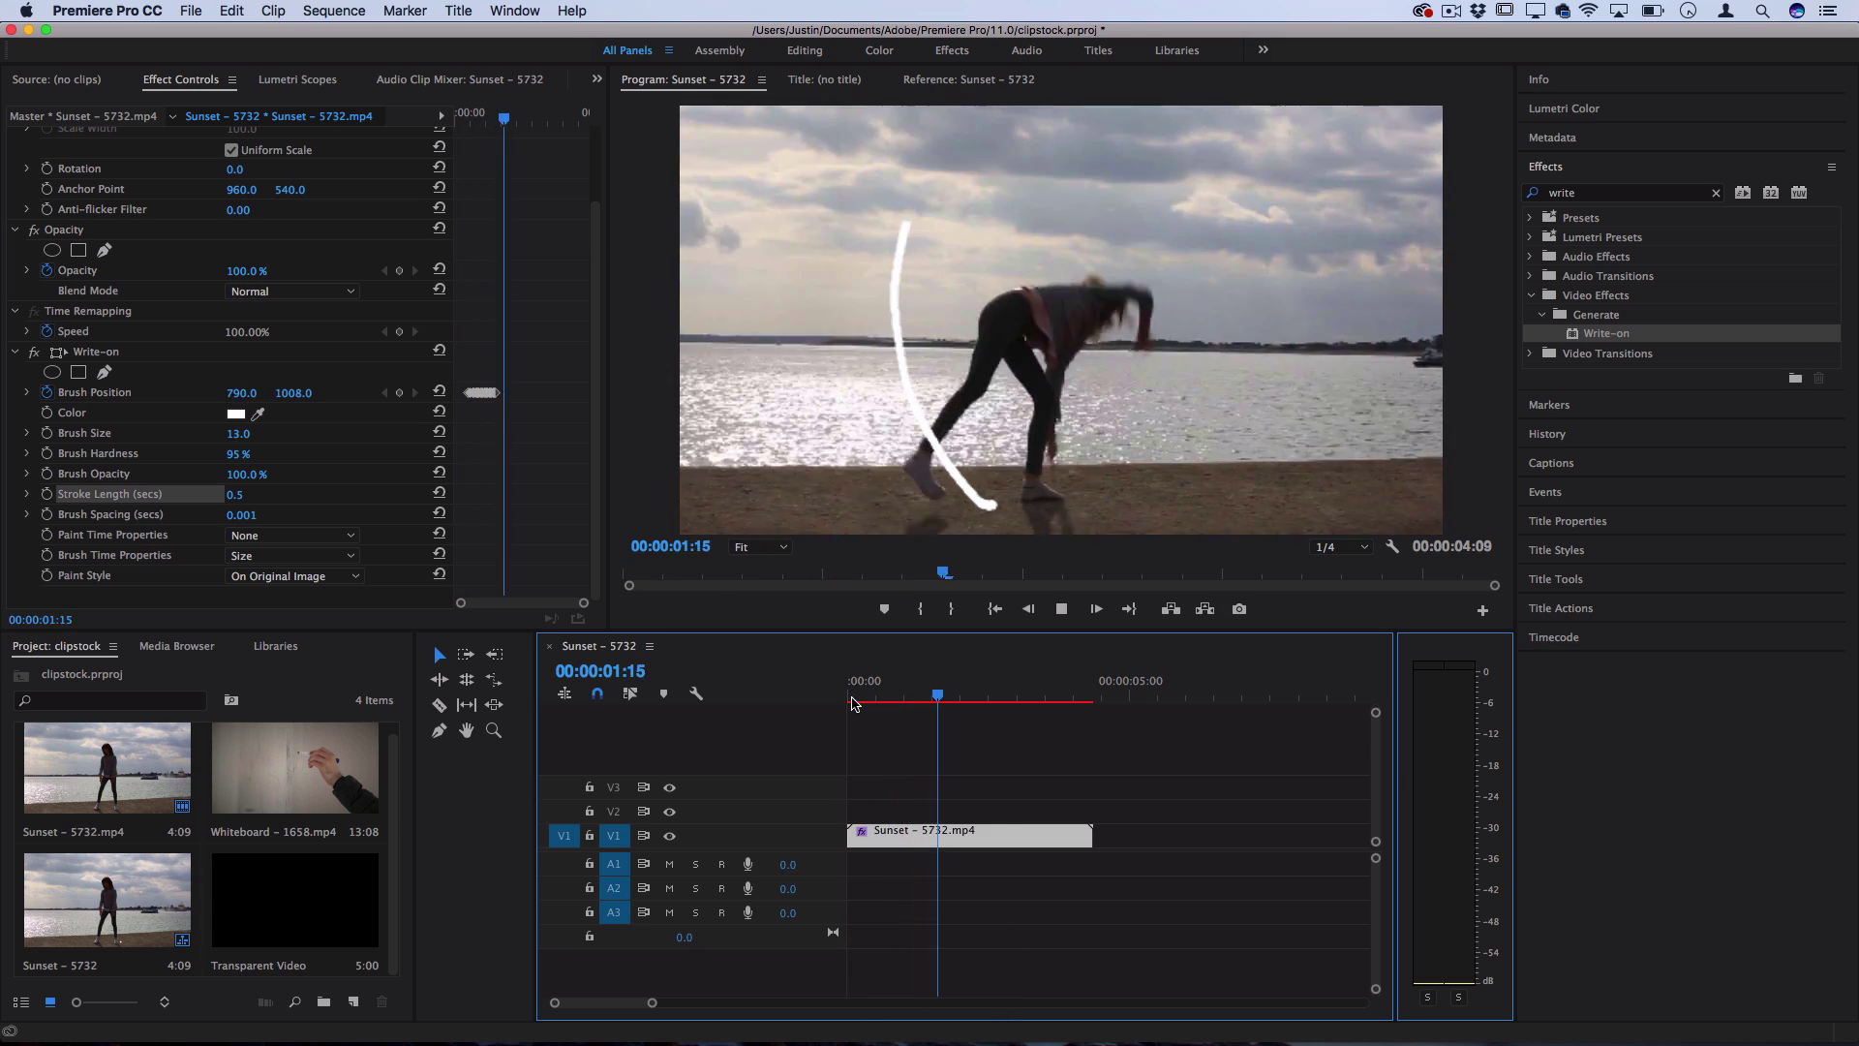
key(space)
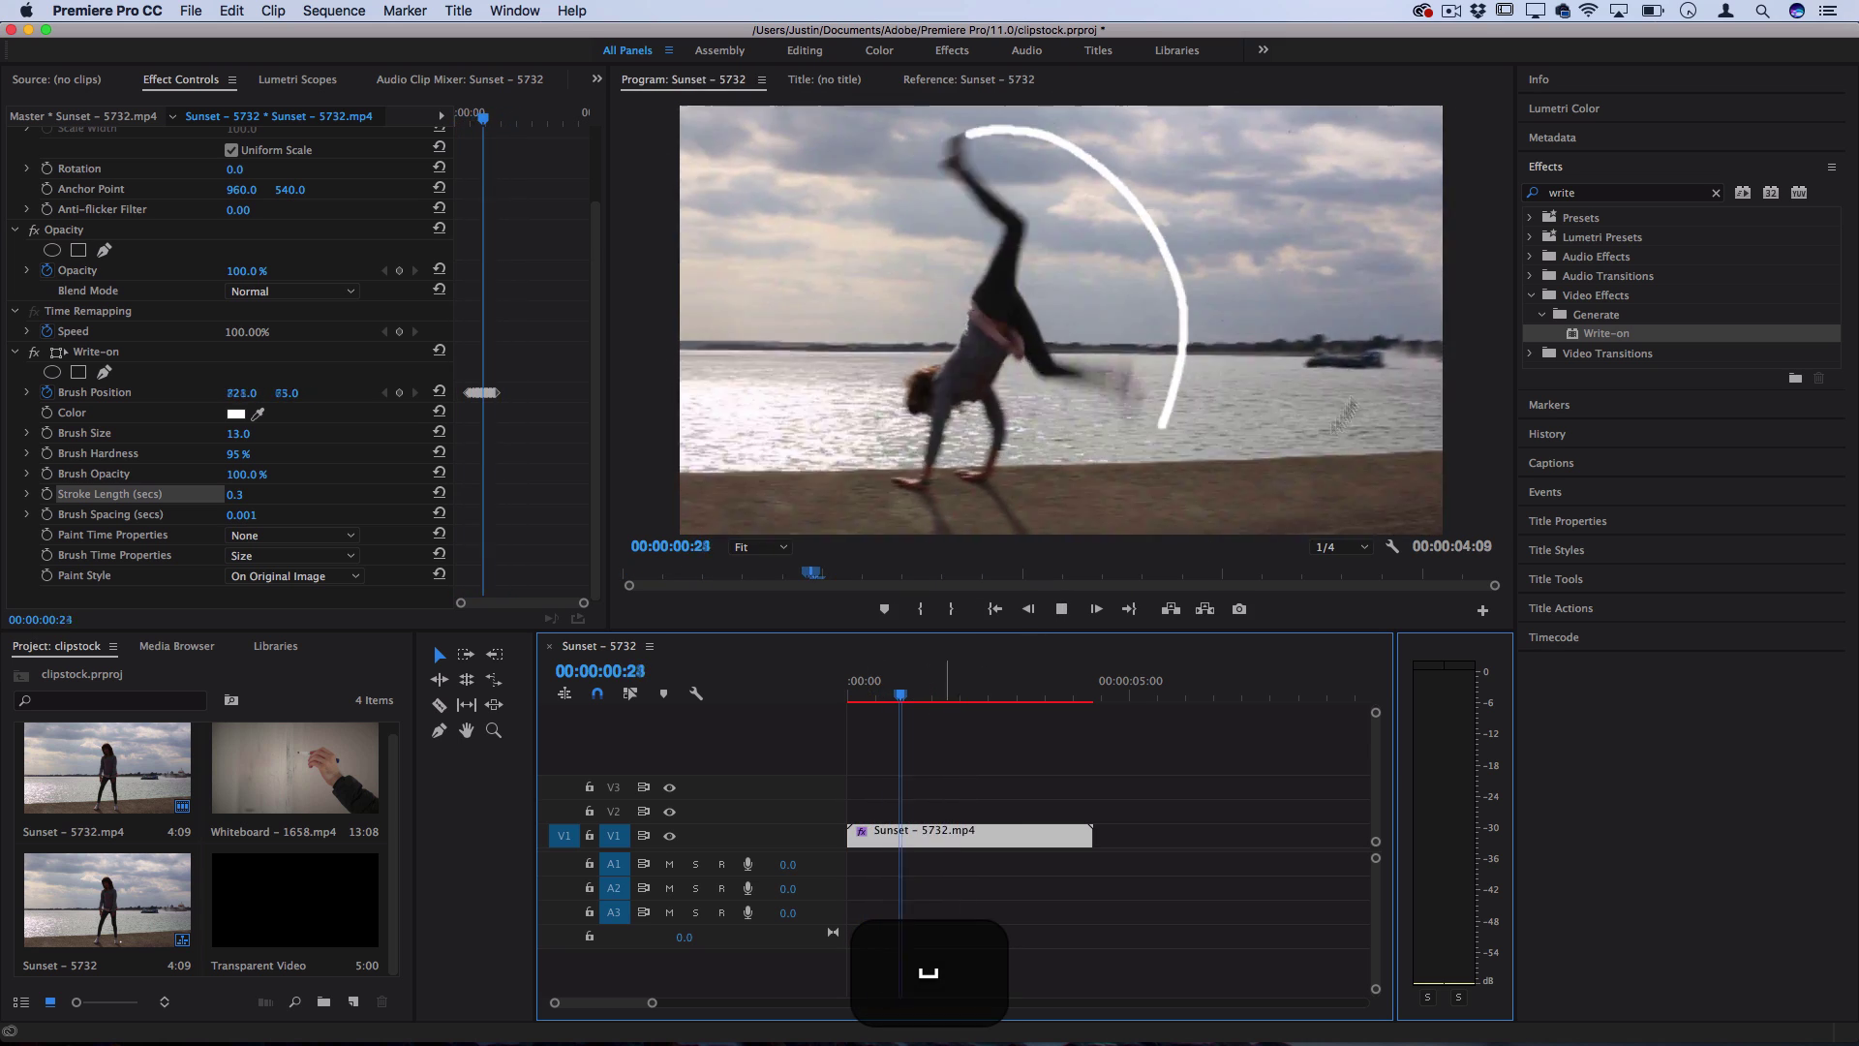
key(space)
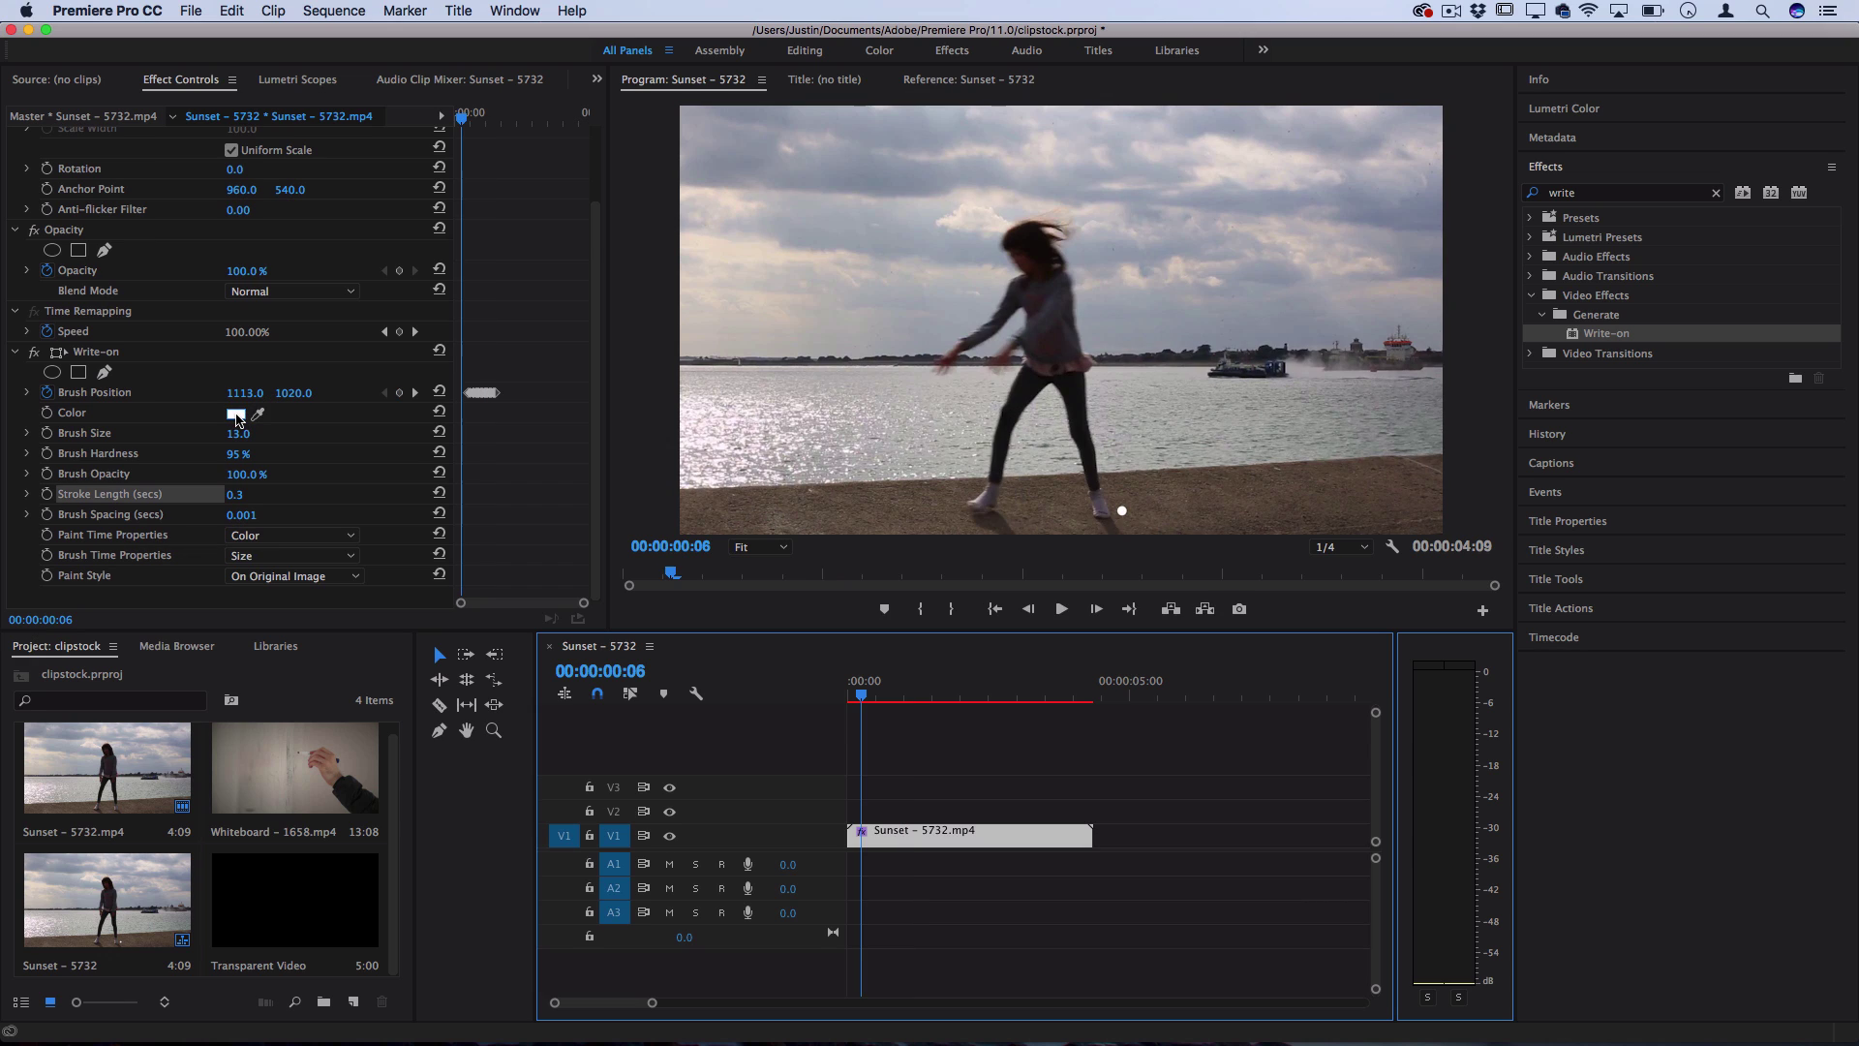
- Keyframe the Write-on Color so it becomes cyan 00CCFF at 00:00:01:08
click(48, 413)
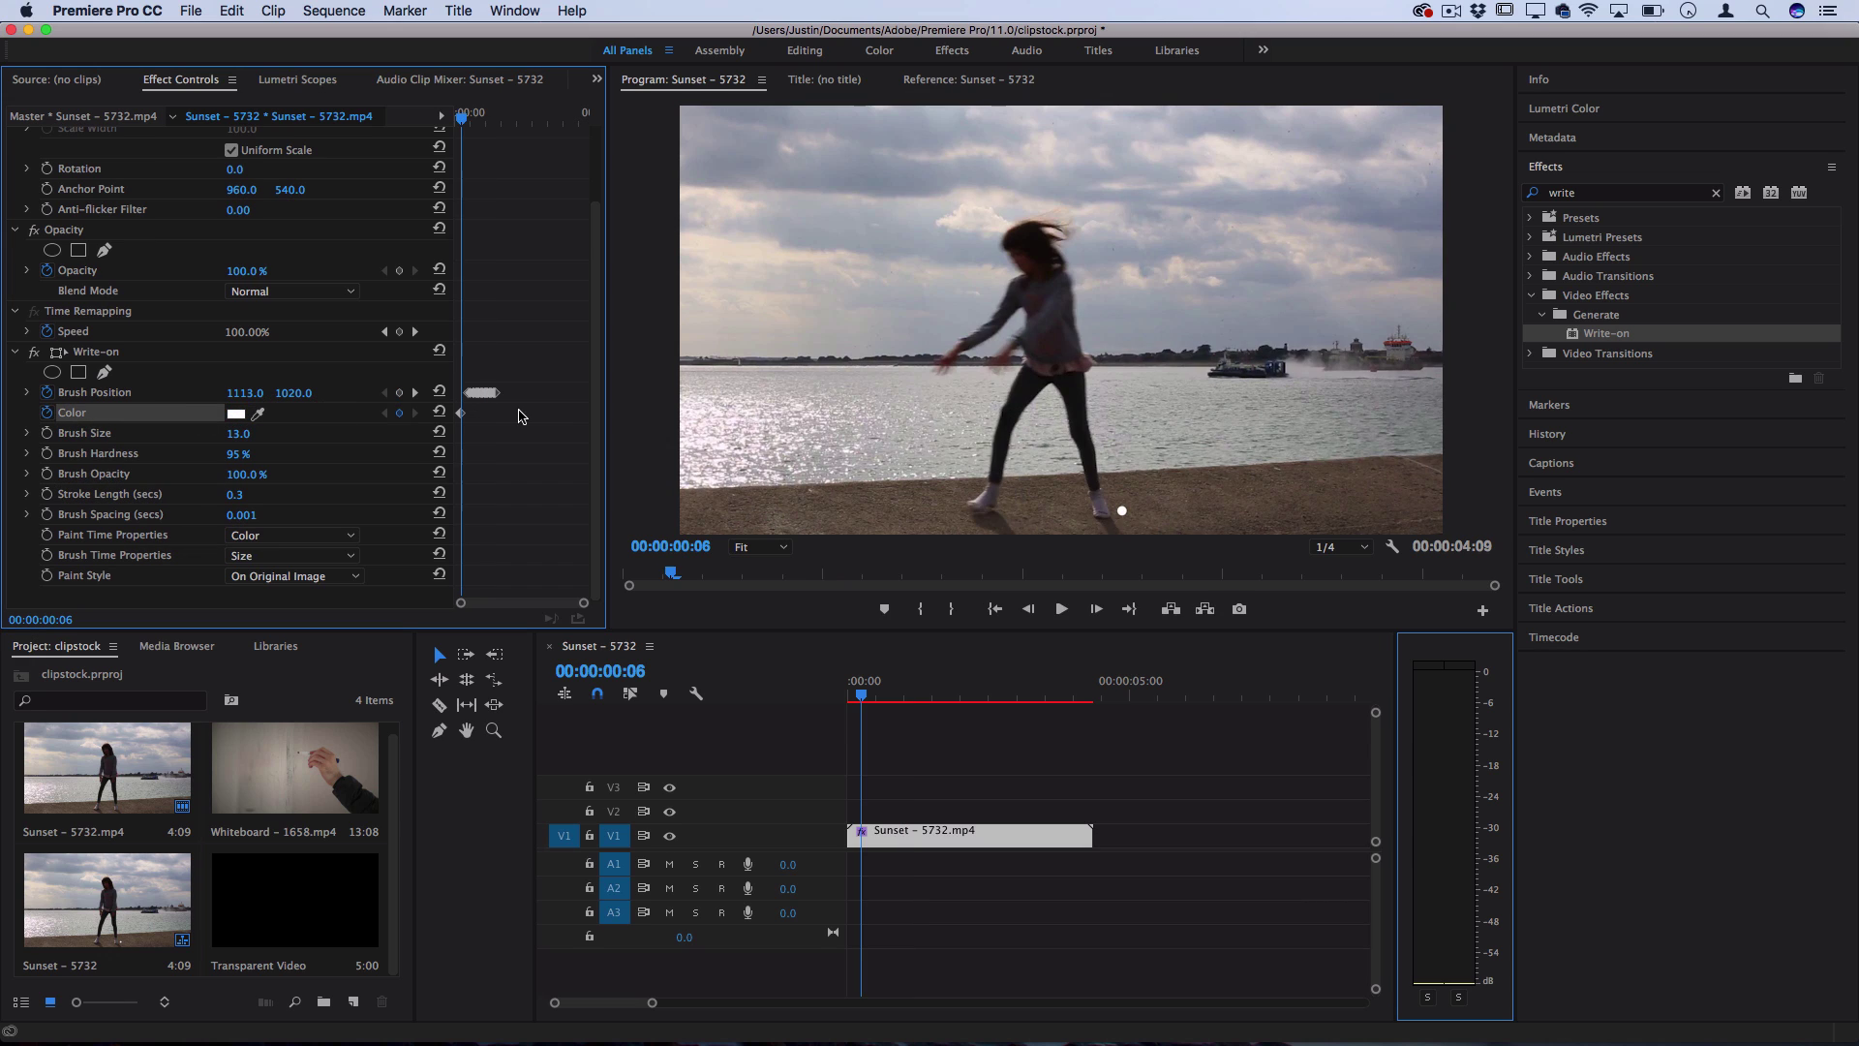
click(495, 117)
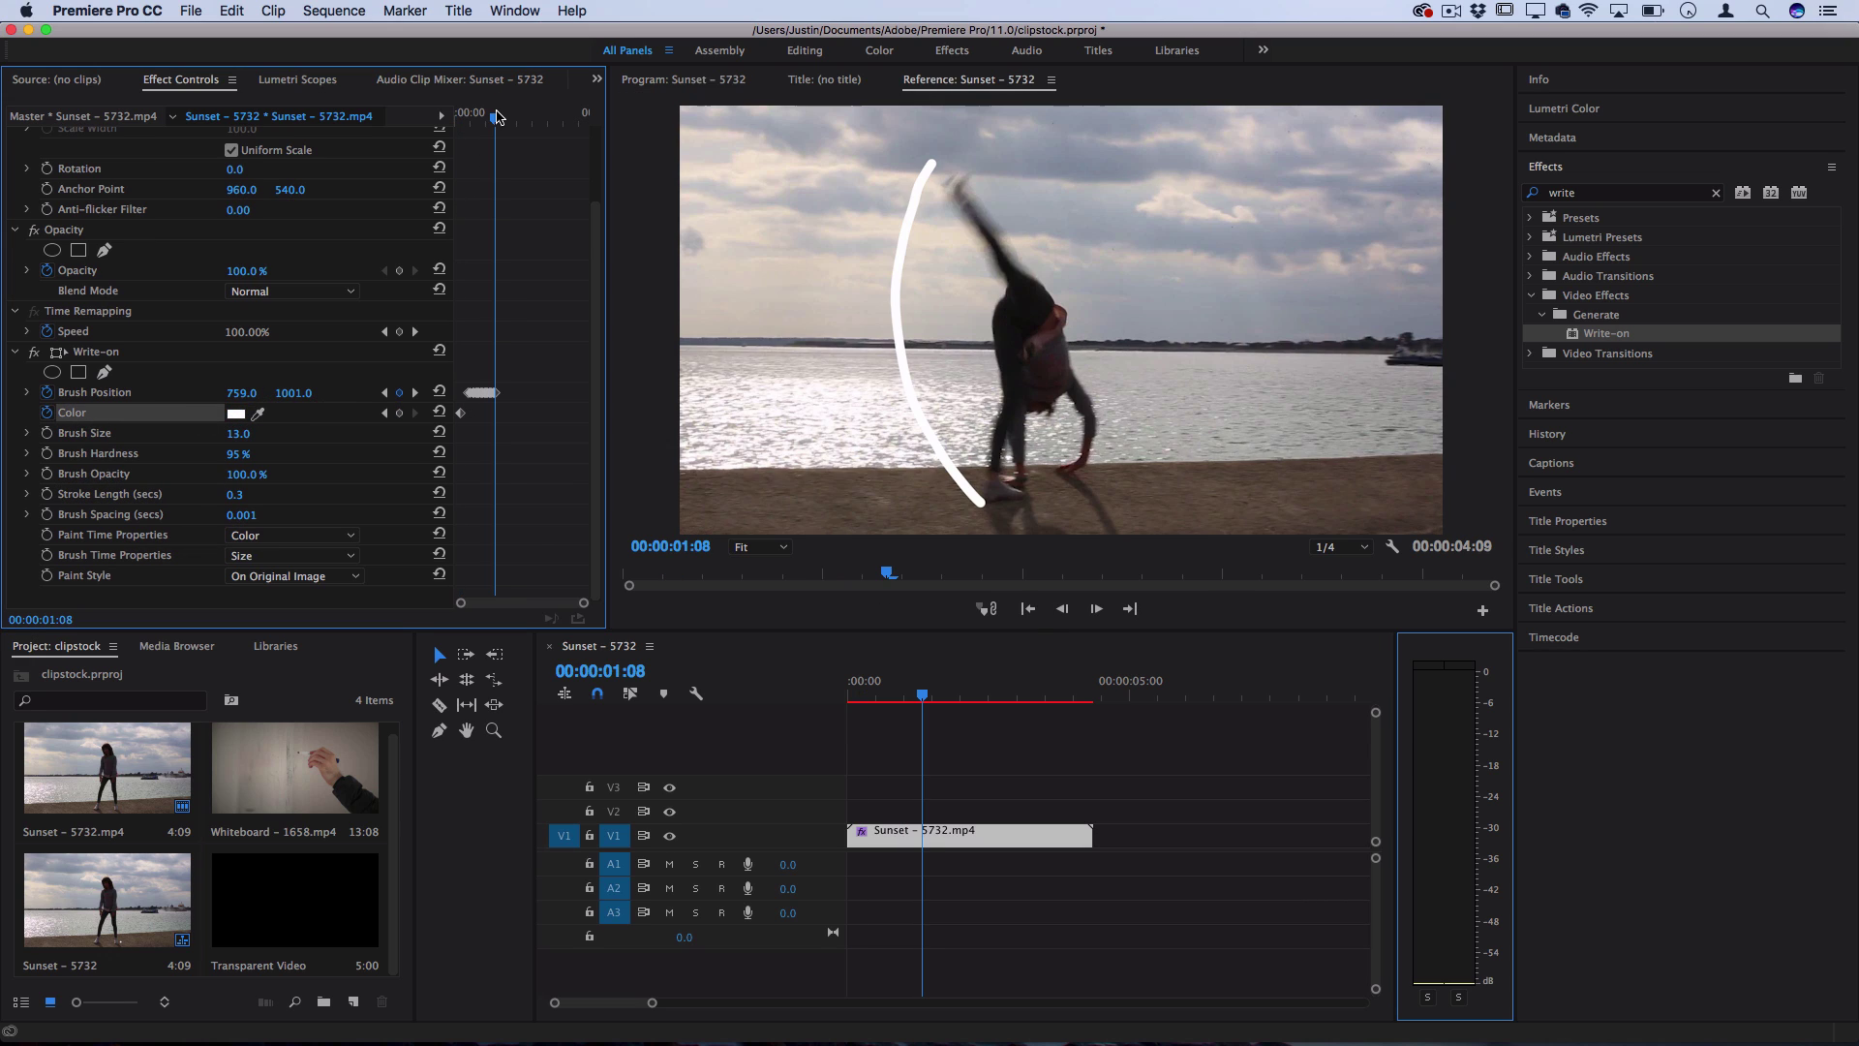
click(235, 413)
click(978, 387)
mouse_move(952, 388)
mouse_down()
mouse_move(968, 552)
mouse_move(980, 542)
mouse_up()
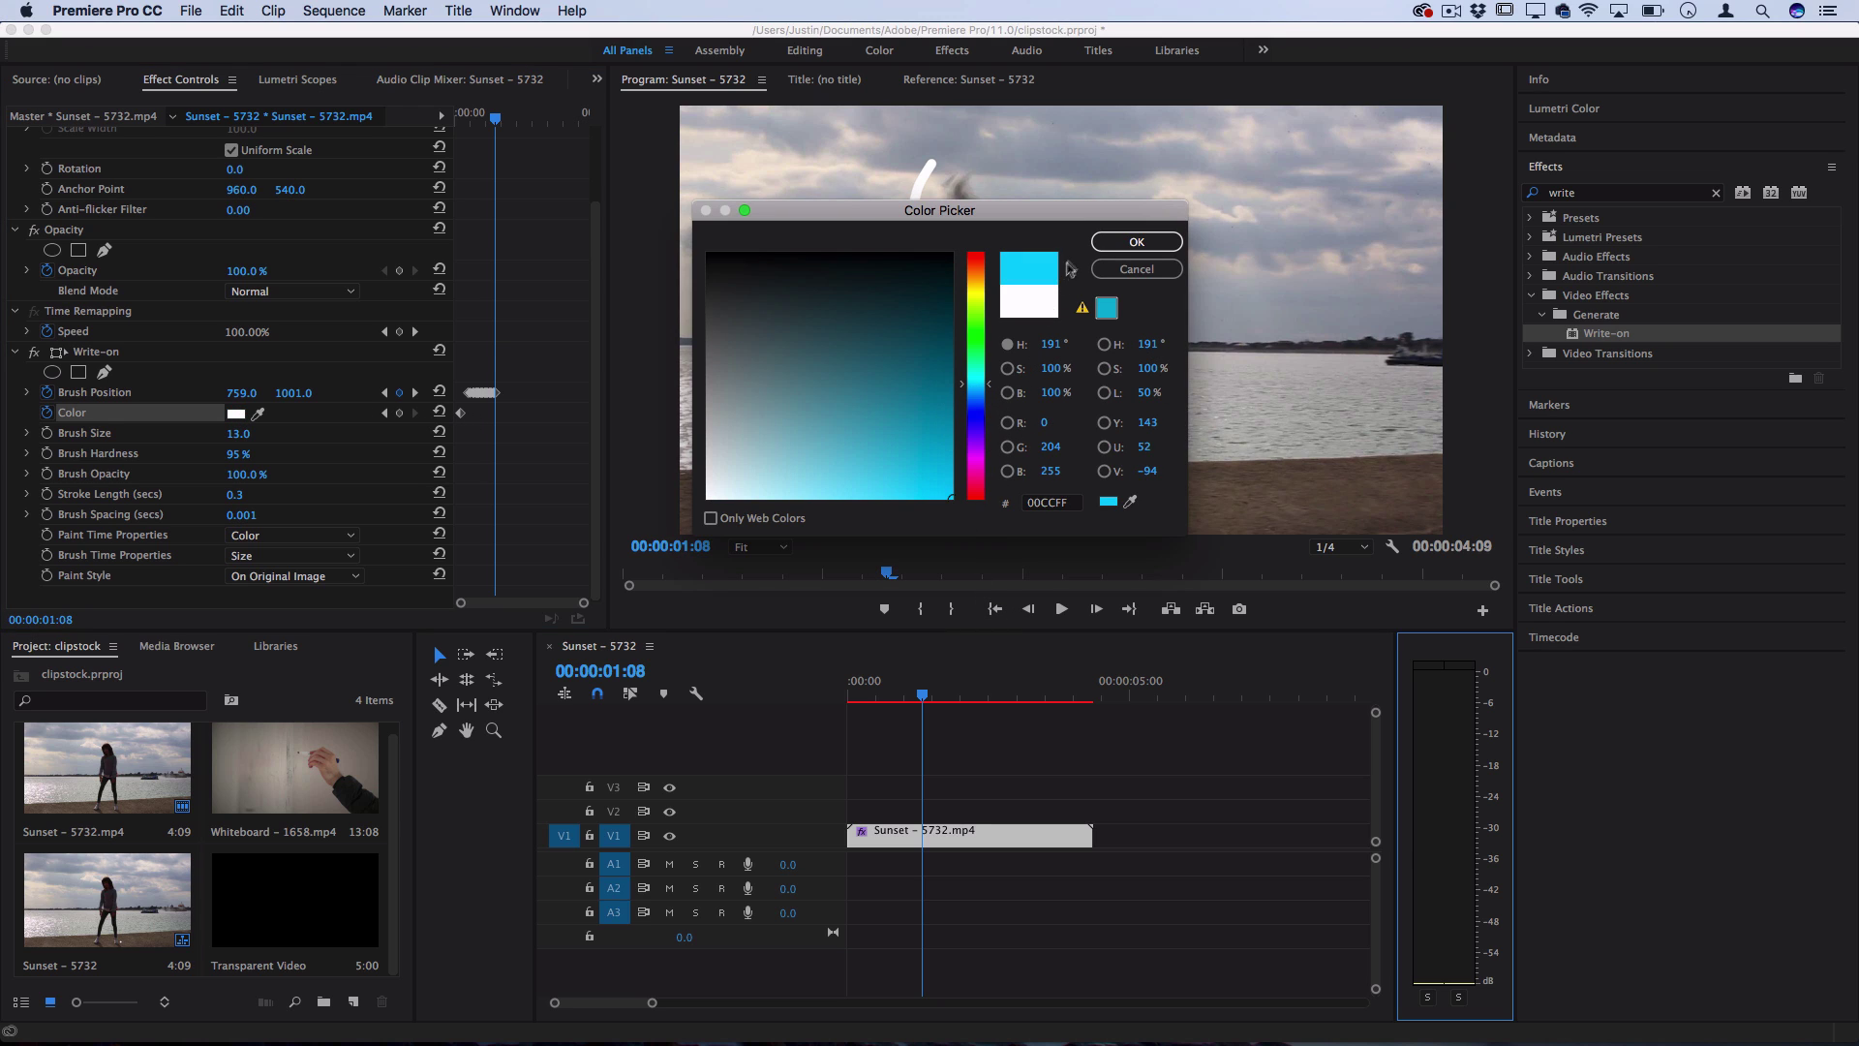
click(1123, 242)
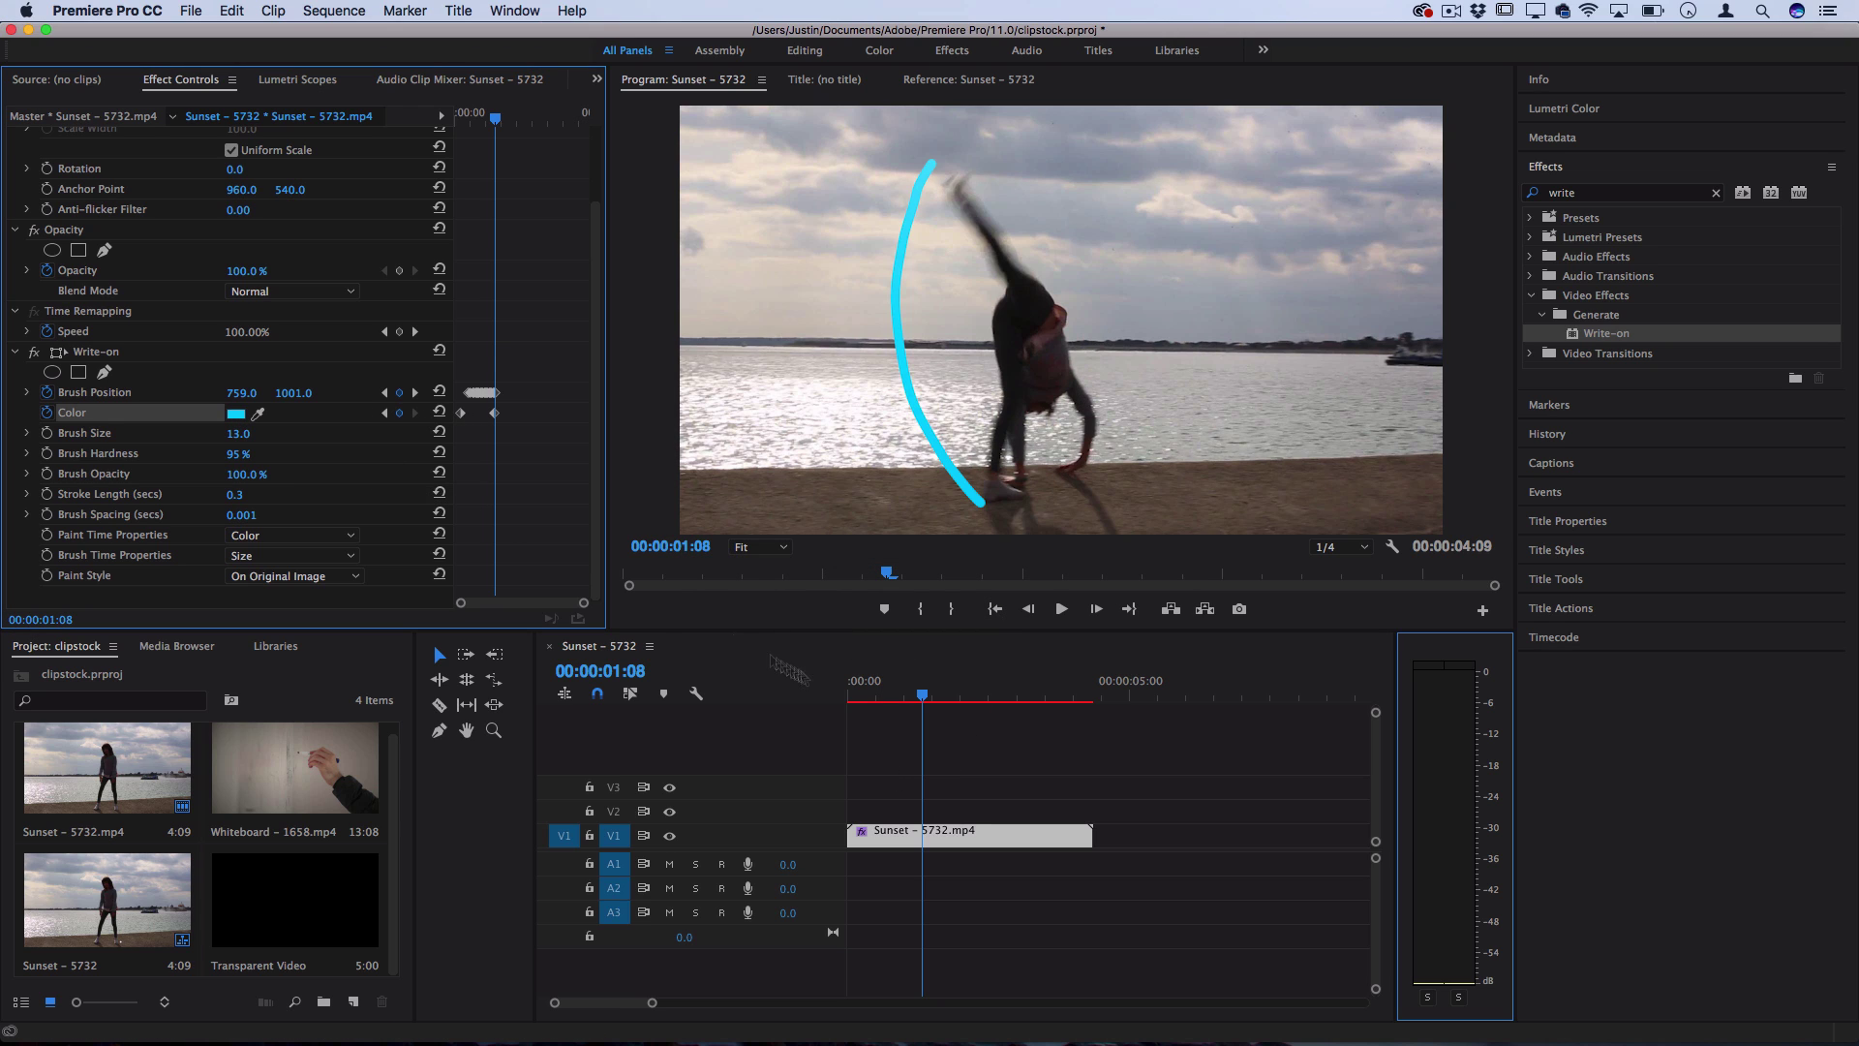
- Preview the white-to-cyan stroke, replaying from around 18 frames in
key(space)
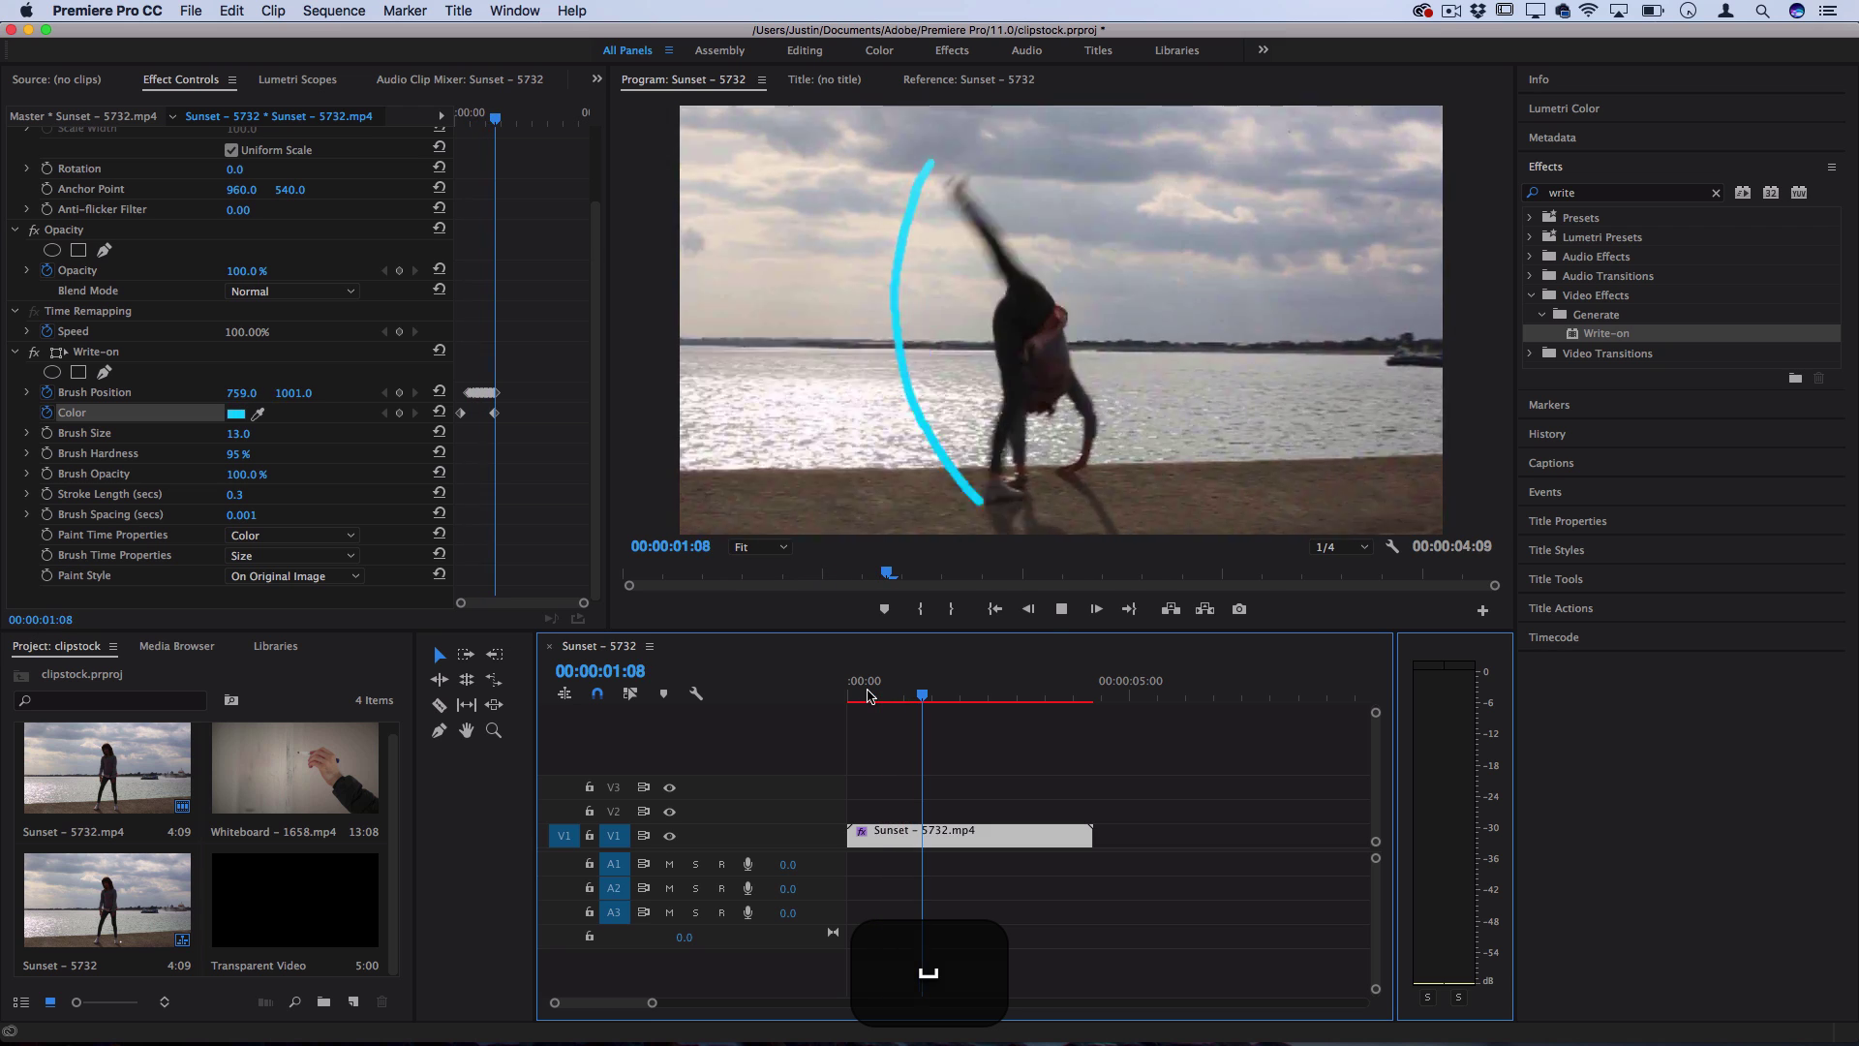
drag(929, 699, 889, 699)
click(1165, 493)
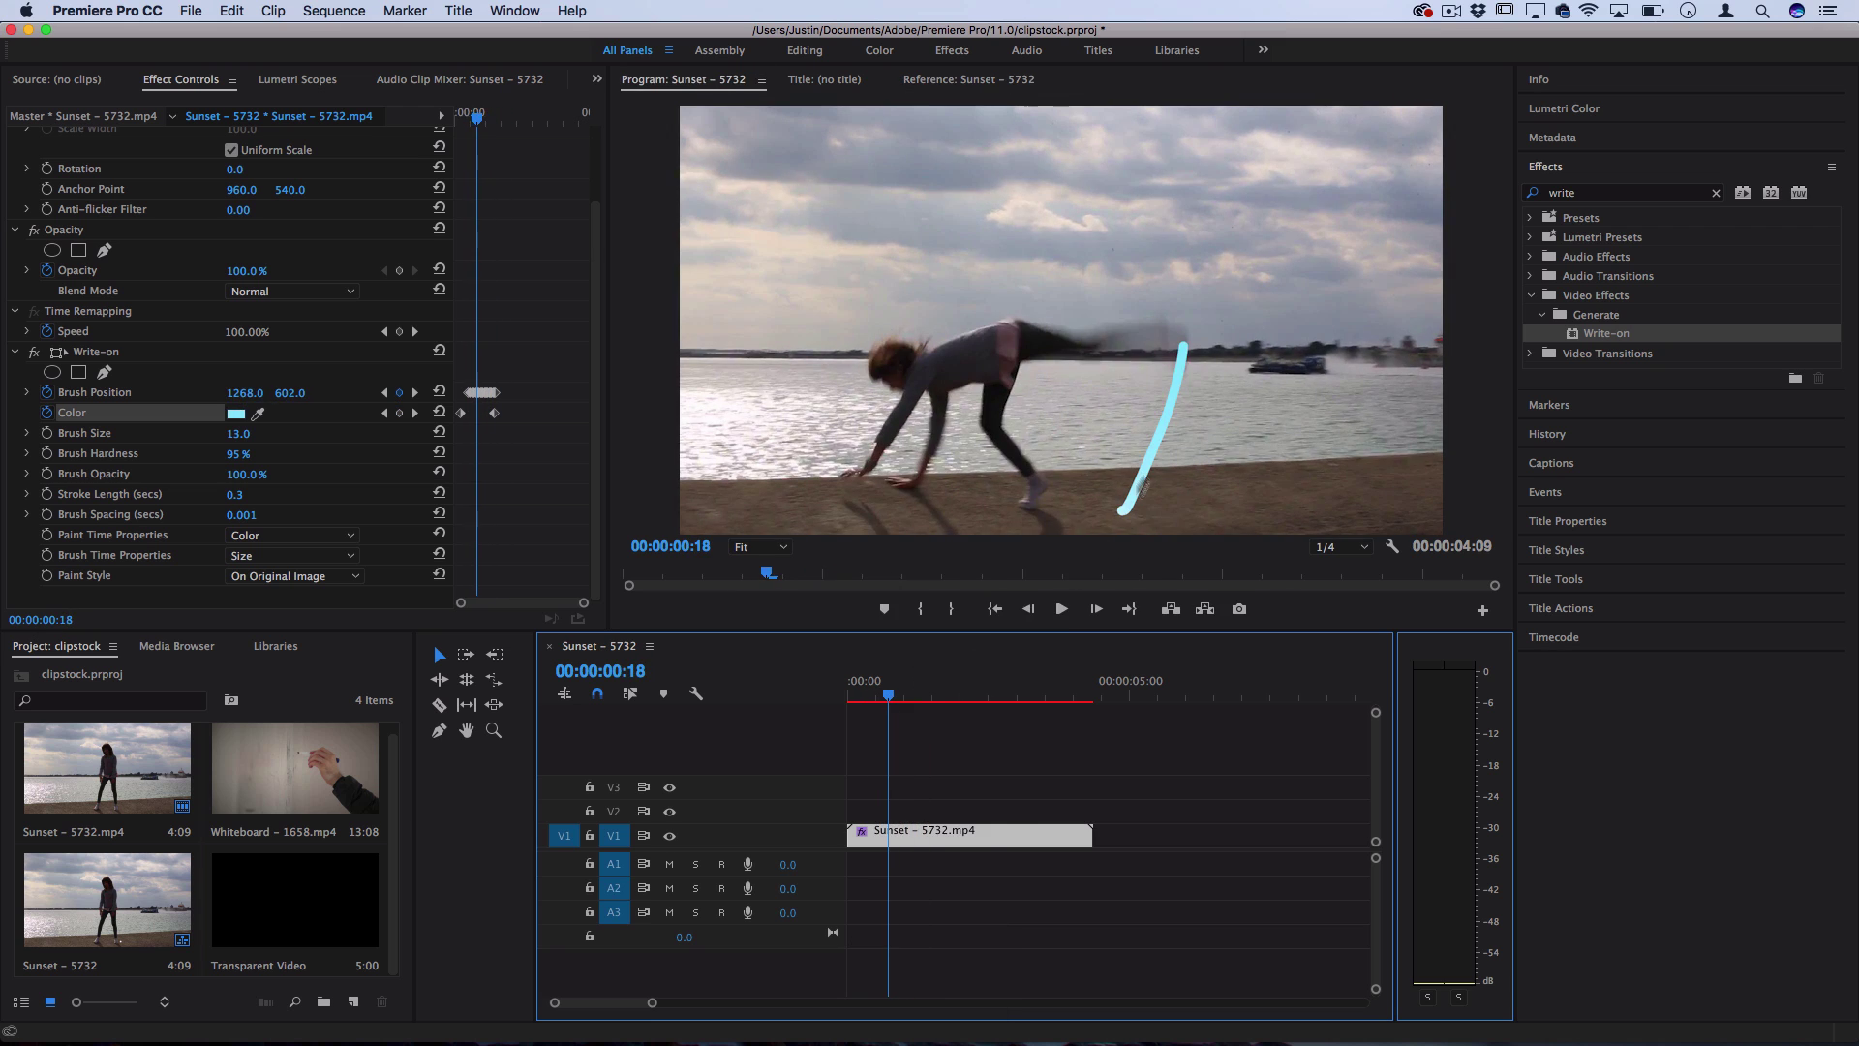
key(space)
key(space)
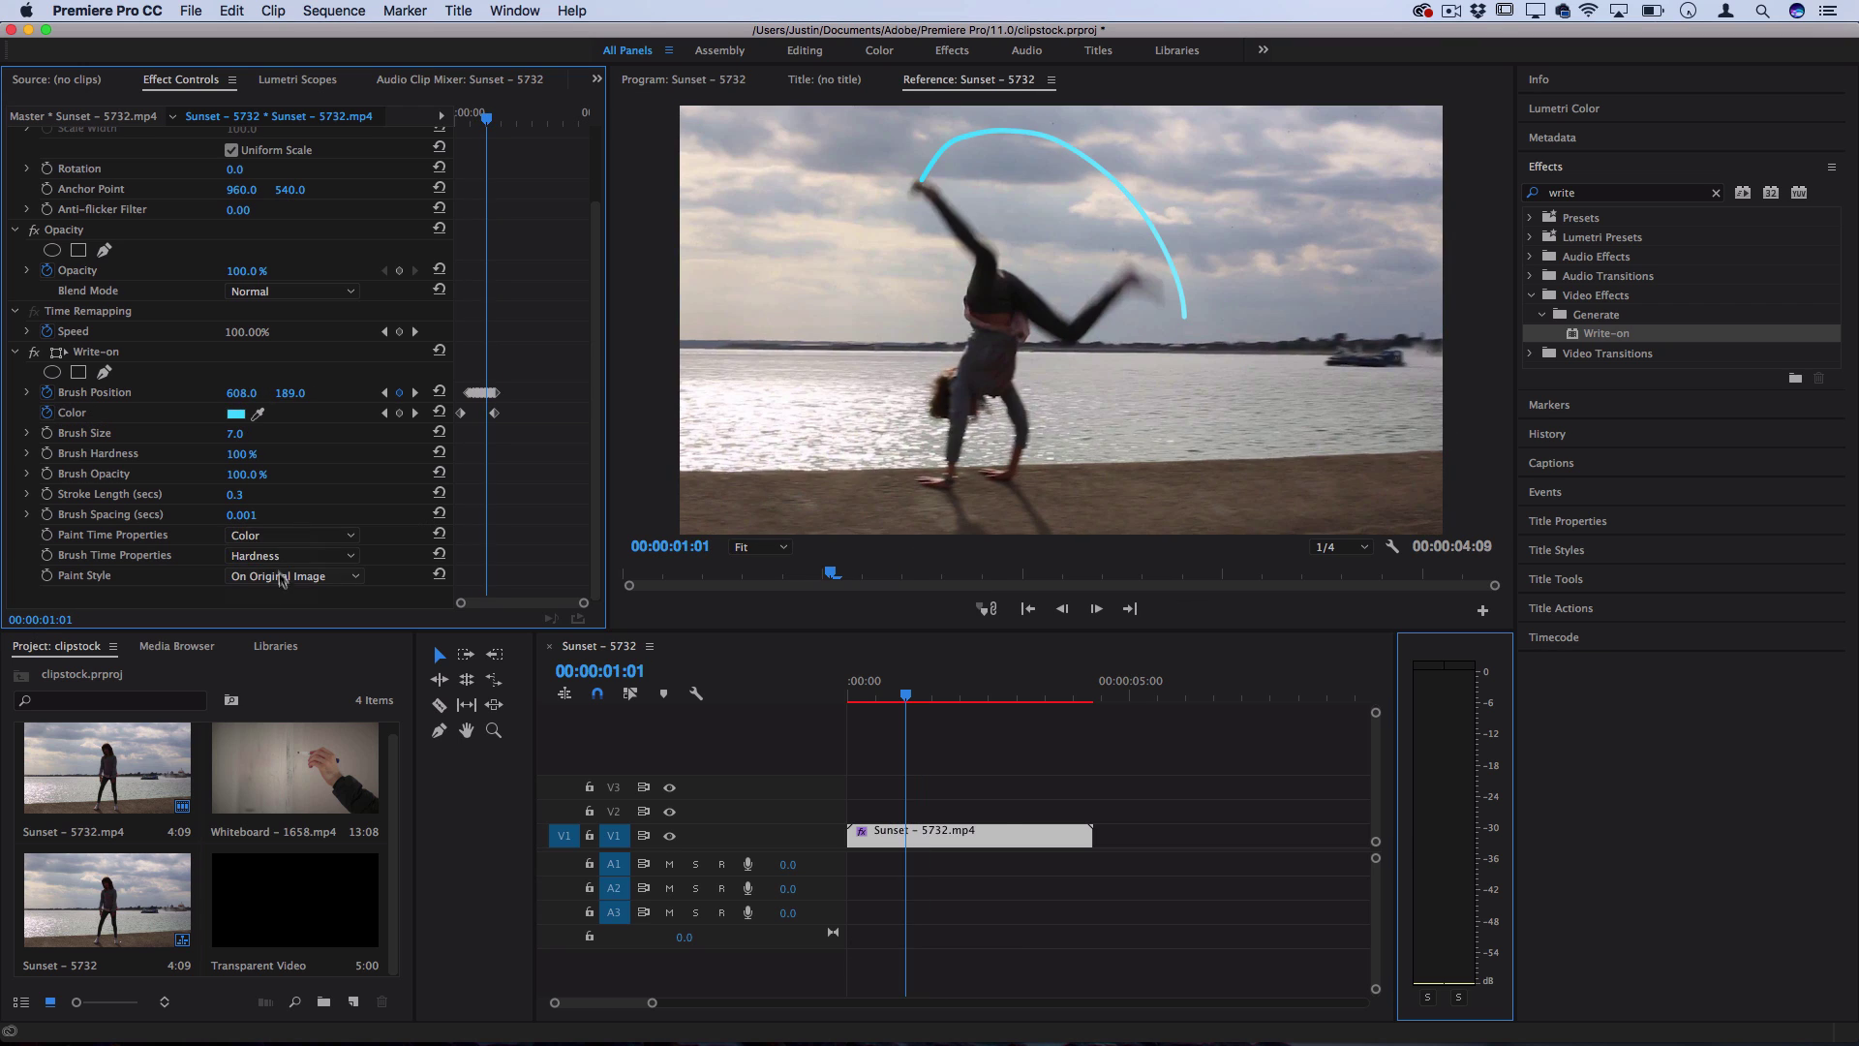
- Switch Paint Time Properties to None and back to Color, then preview the cyan stroke
click(281, 535)
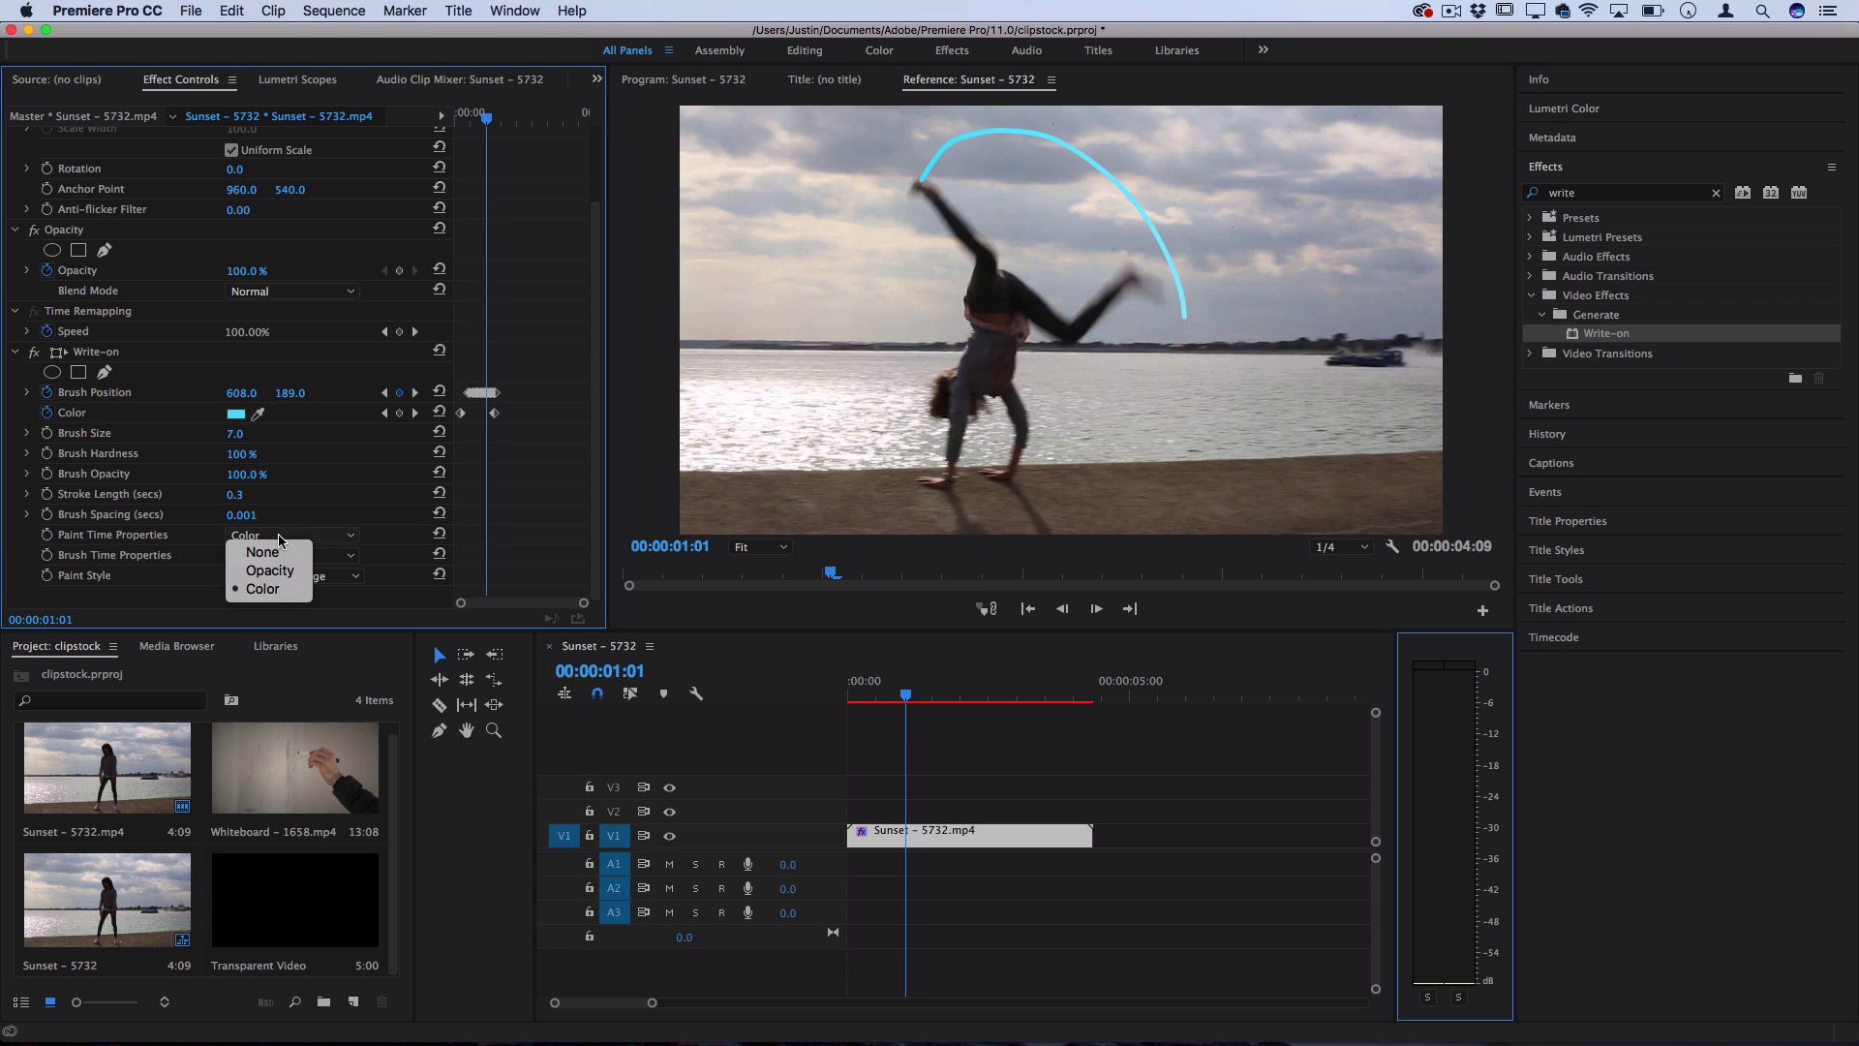
click(276, 553)
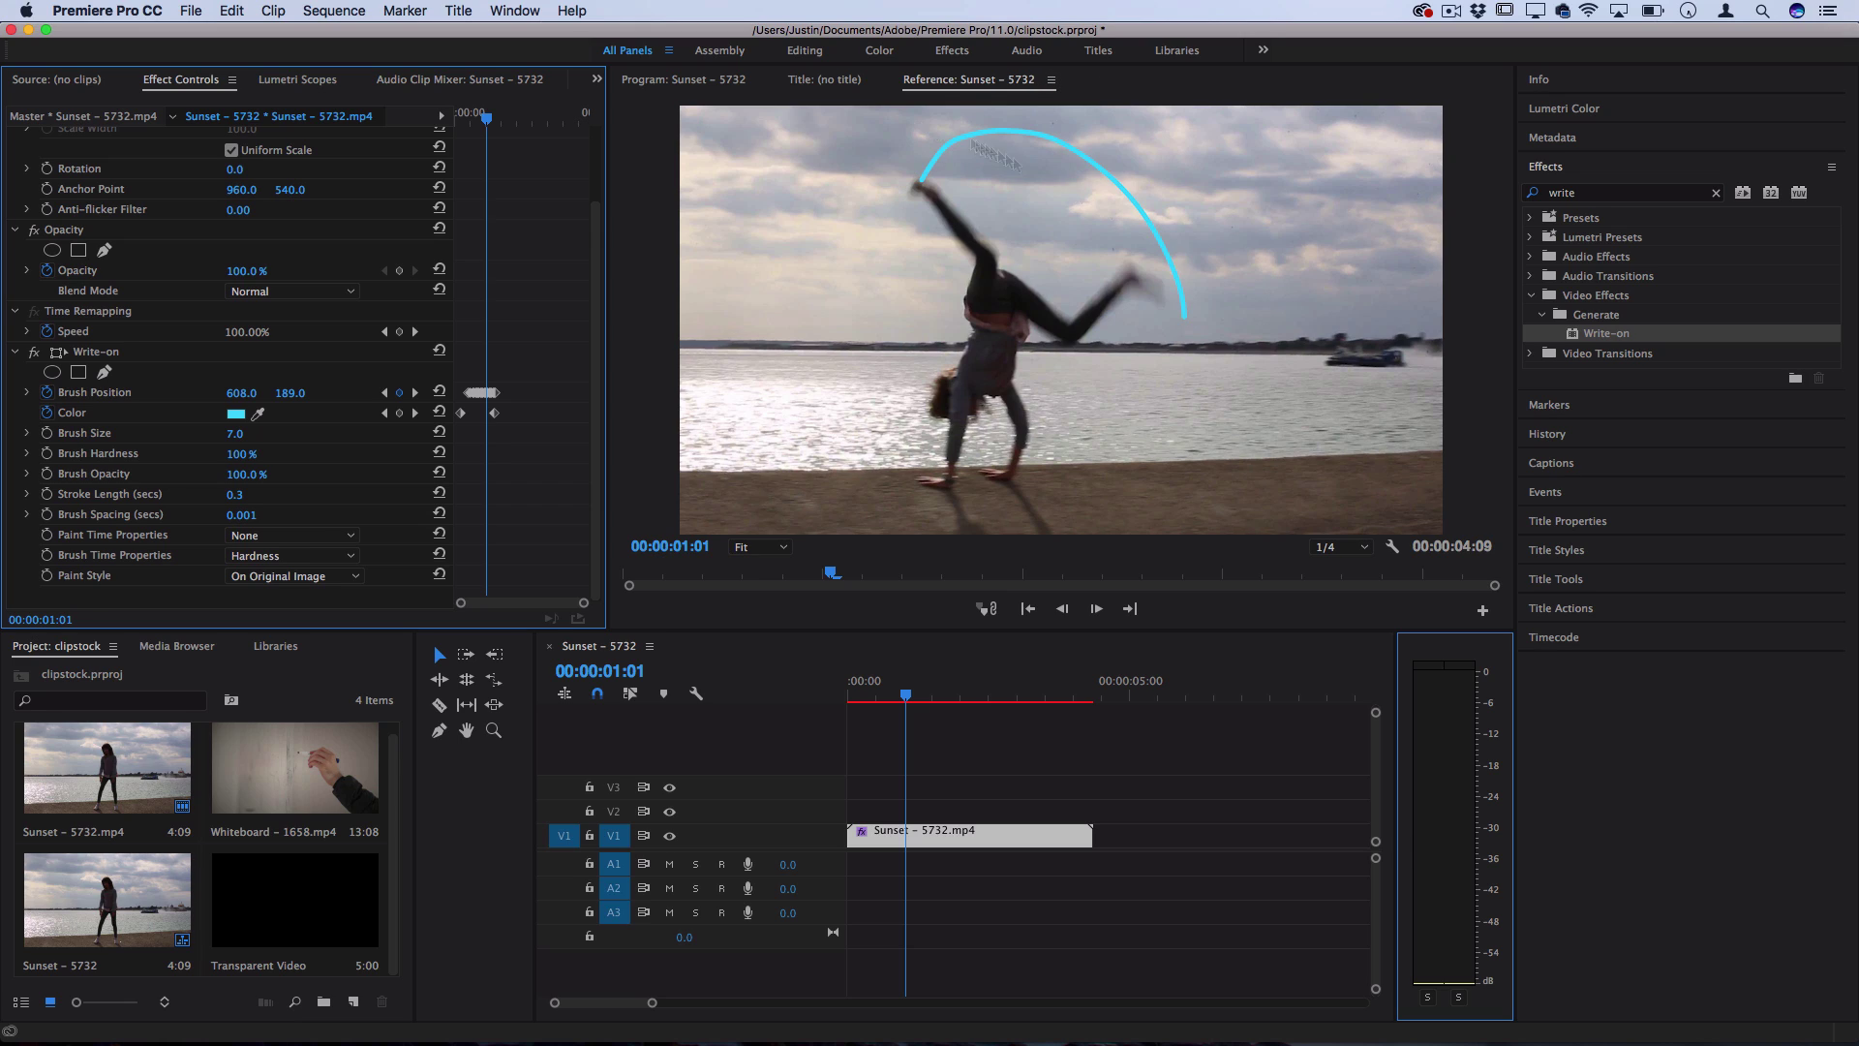
click(290, 535)
click(288, 592)
key(space)
- Keyframe Brush Size at 0 on the first frame and 5 at frame 13
key(Home)
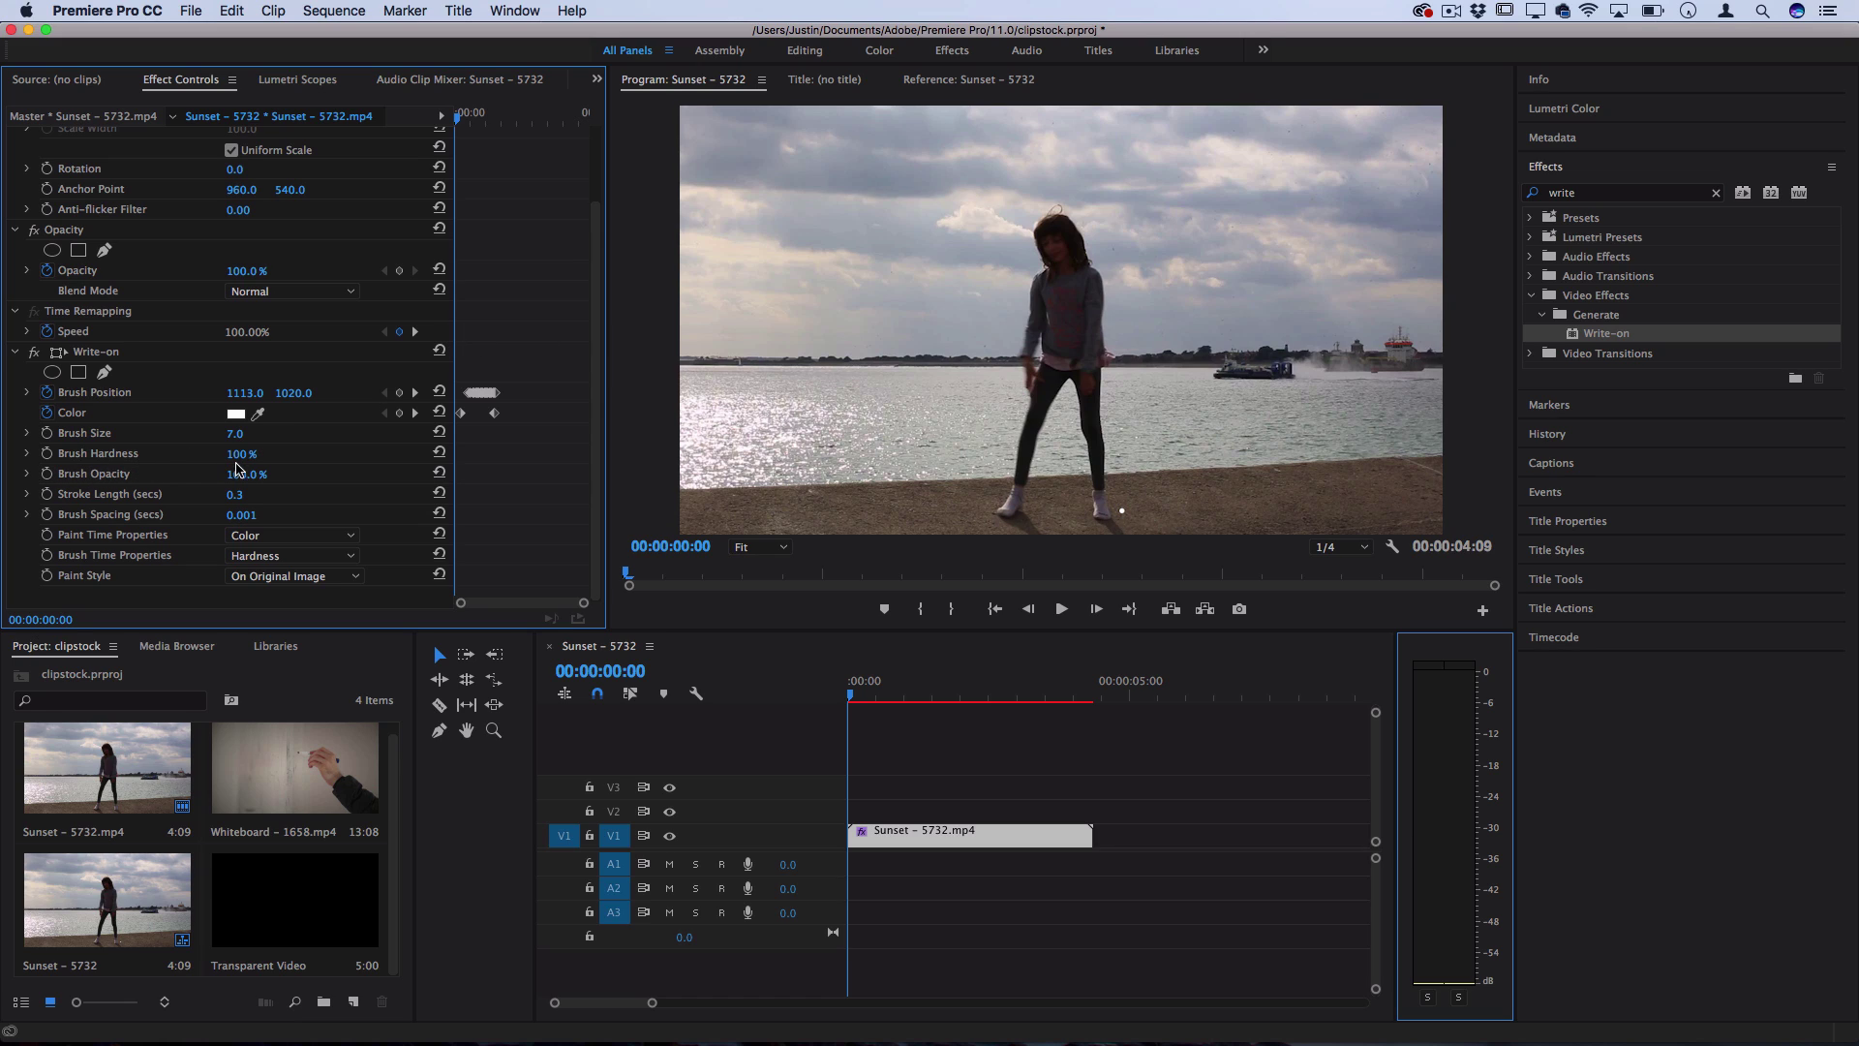
click(48, 433)
drag(236, 434, 218, 434)
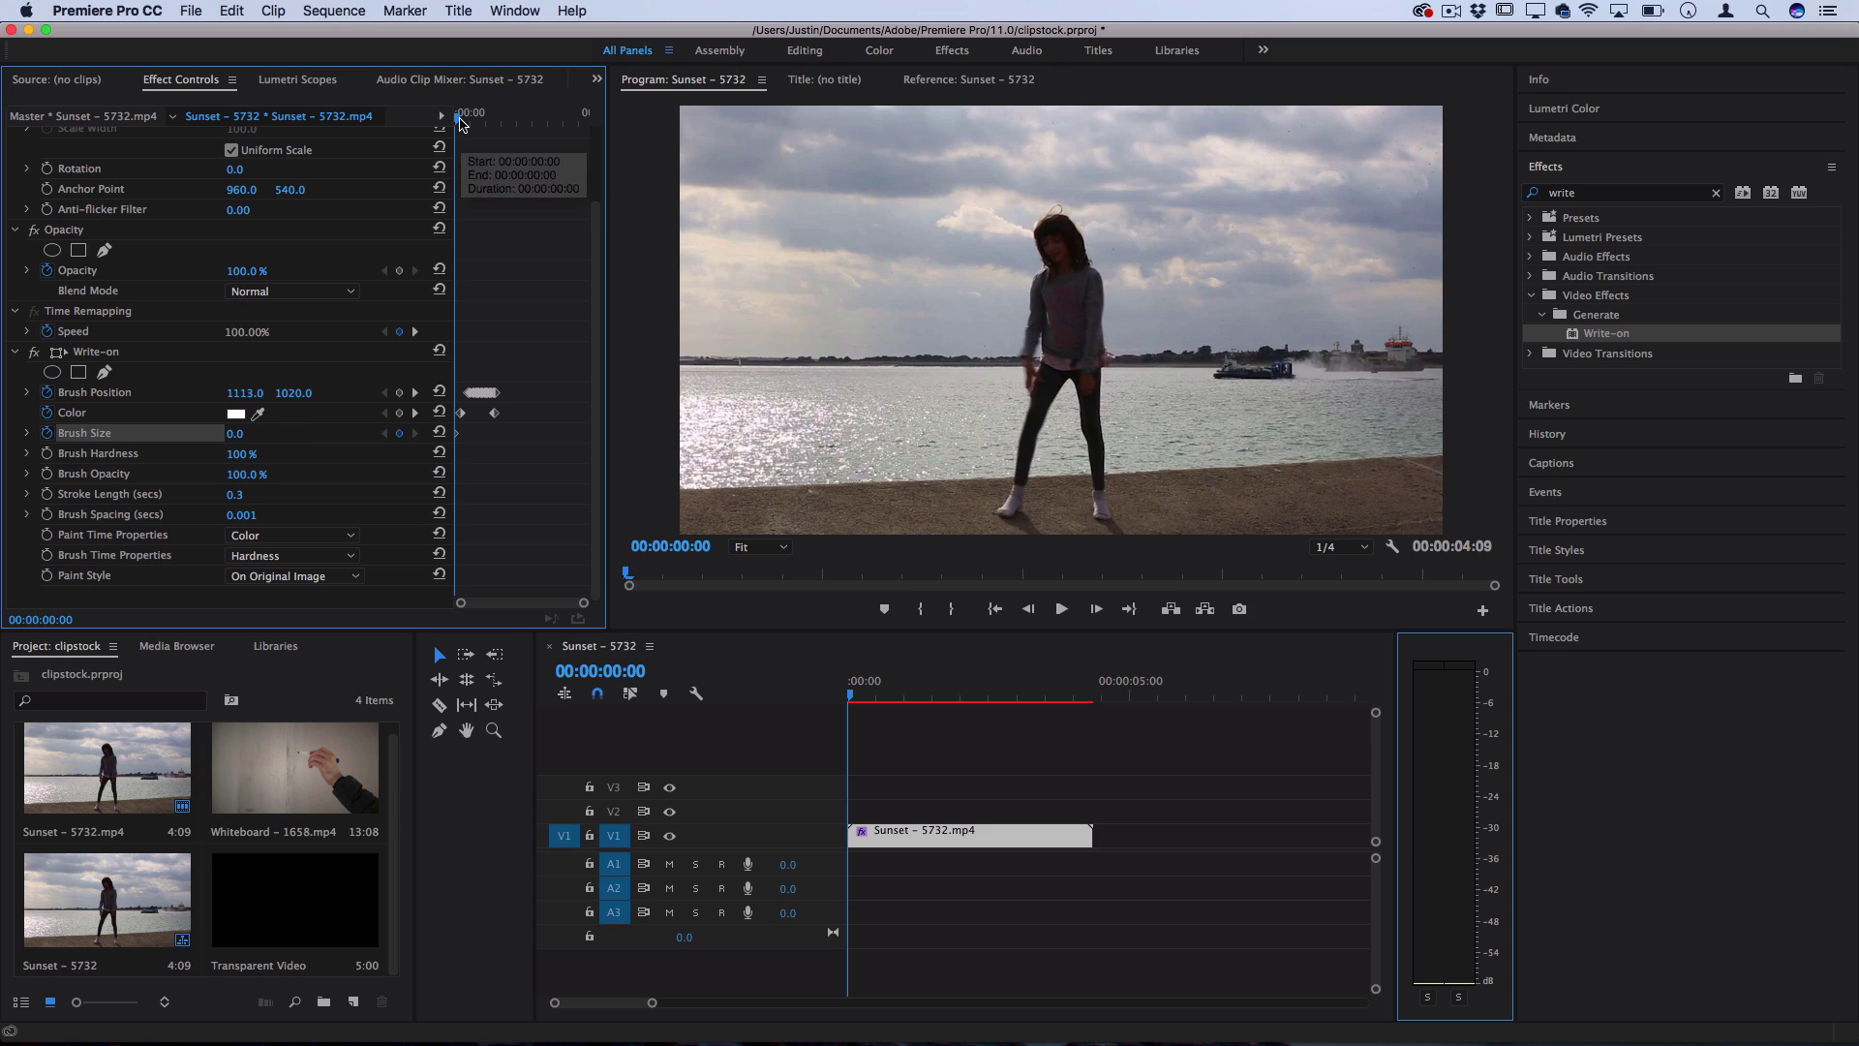
key(Right)
key(Right)
key(Right)
key(Right)
key(Right)
key(Right)
key(Right)
key(Right)
key(Right)
key(Right)
key(Right)
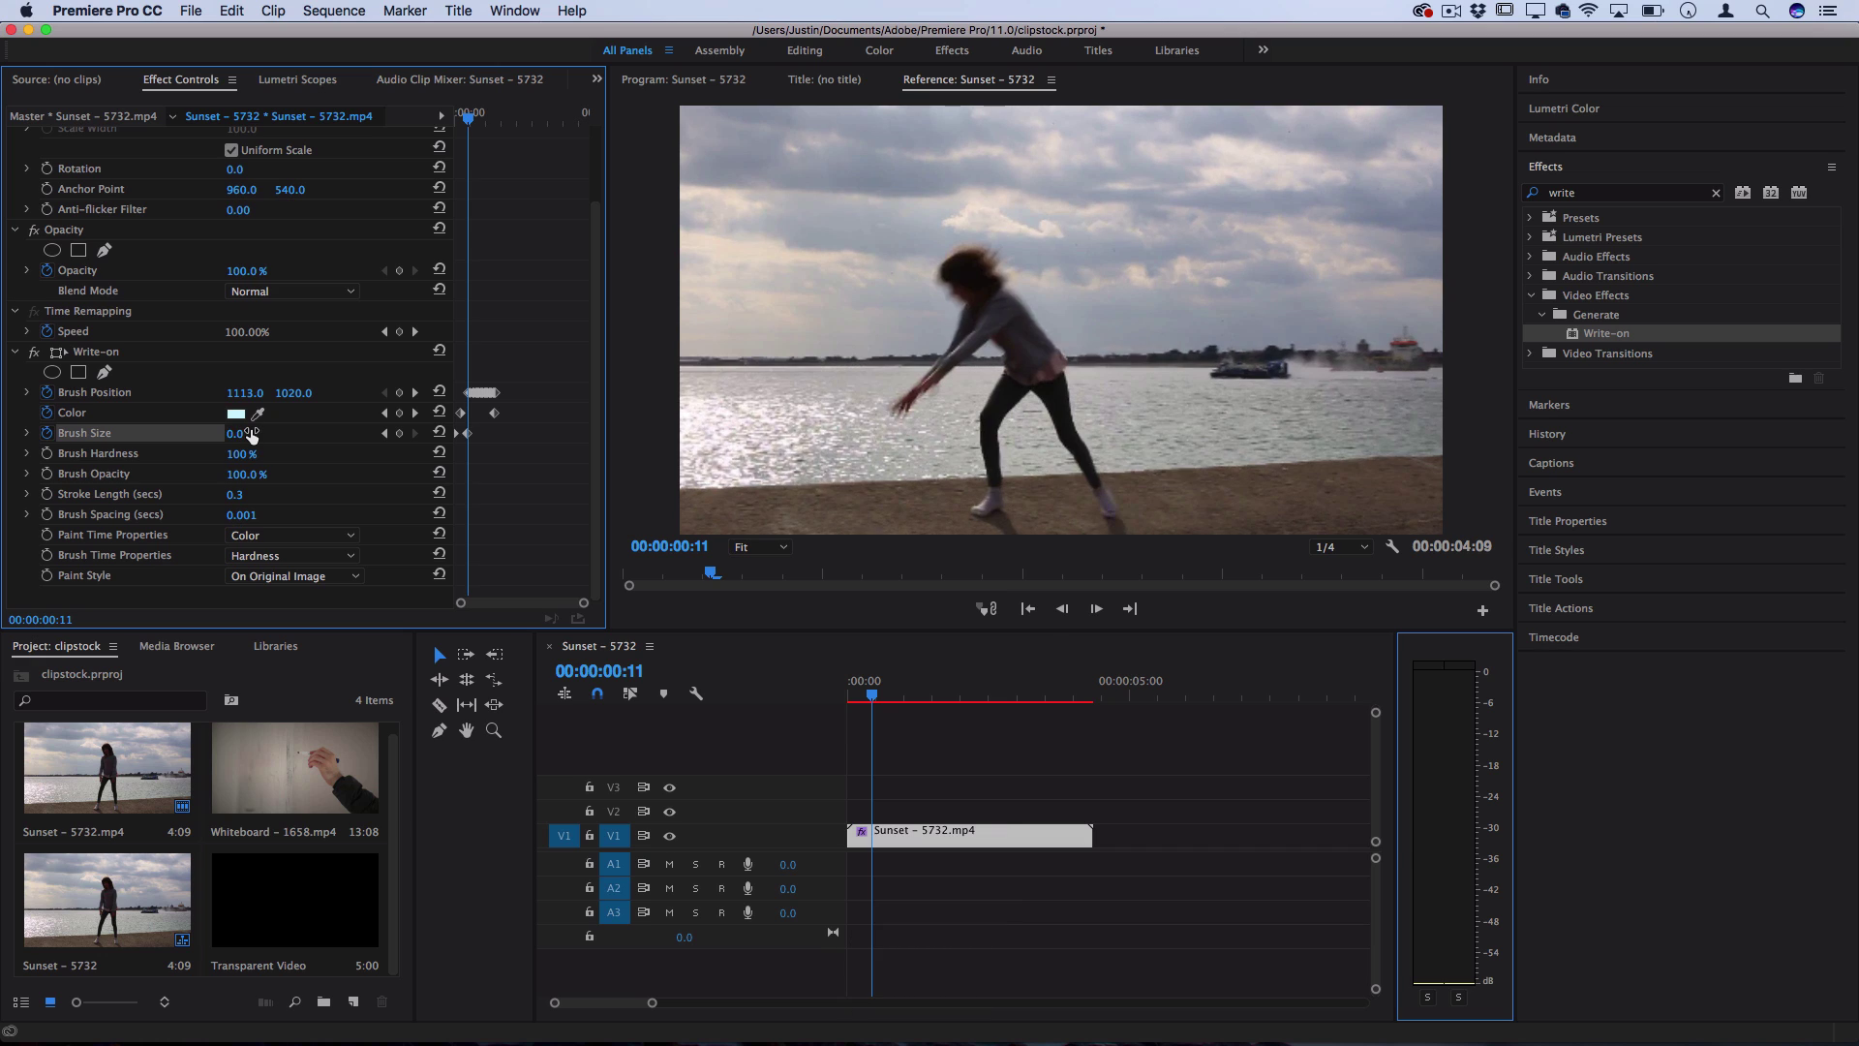
key(Right)
key(Right)
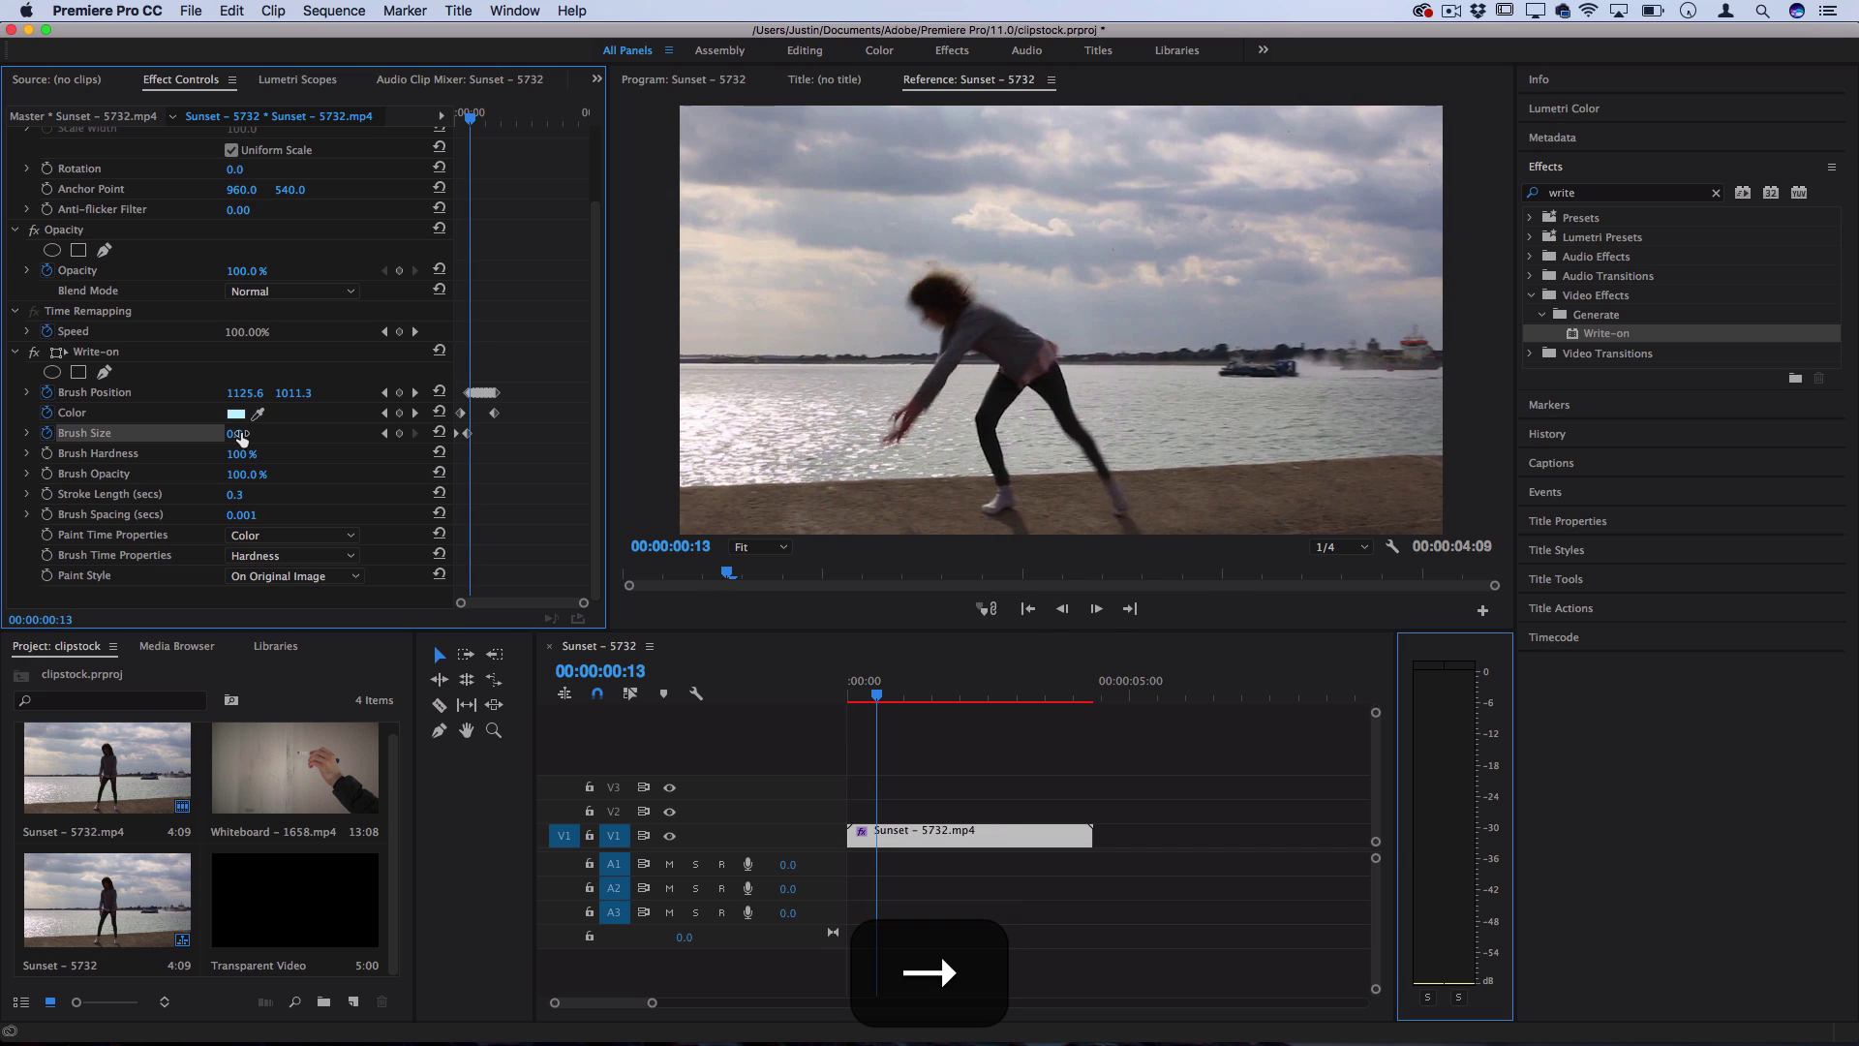
click(235, 434)
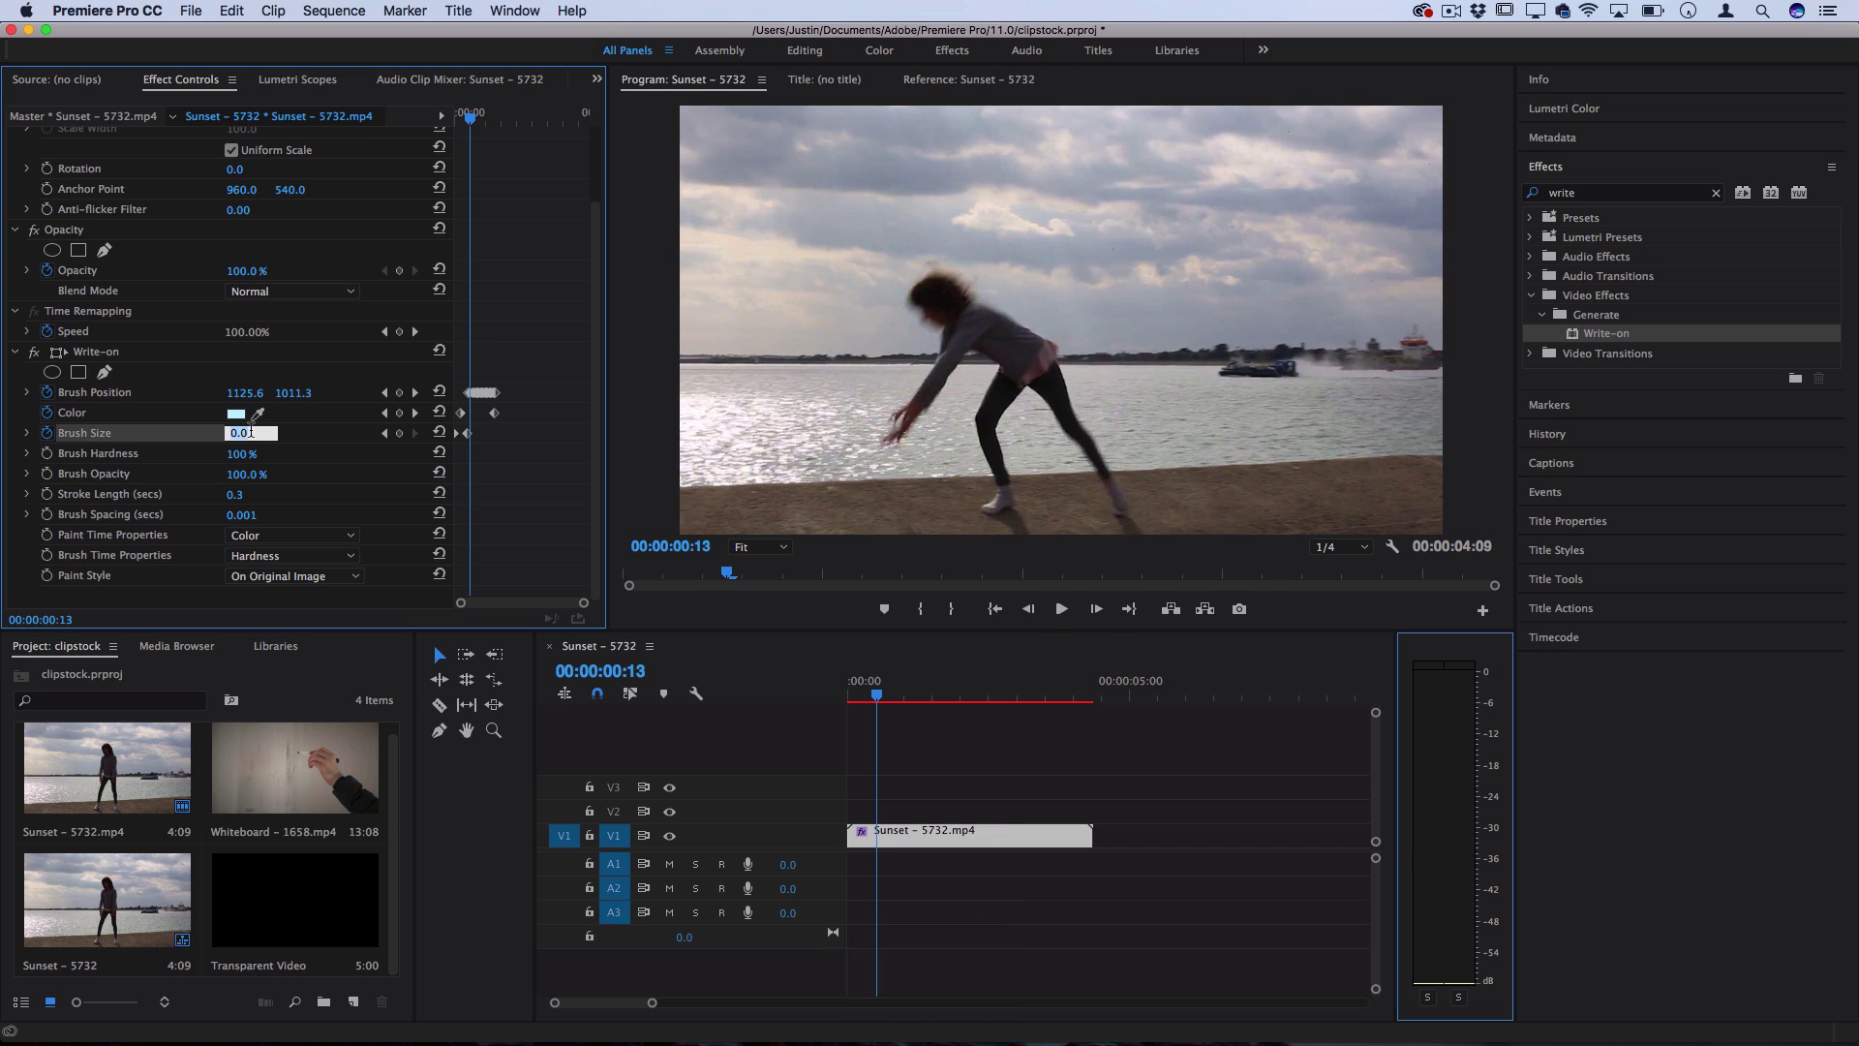
text(5)
key(Return)
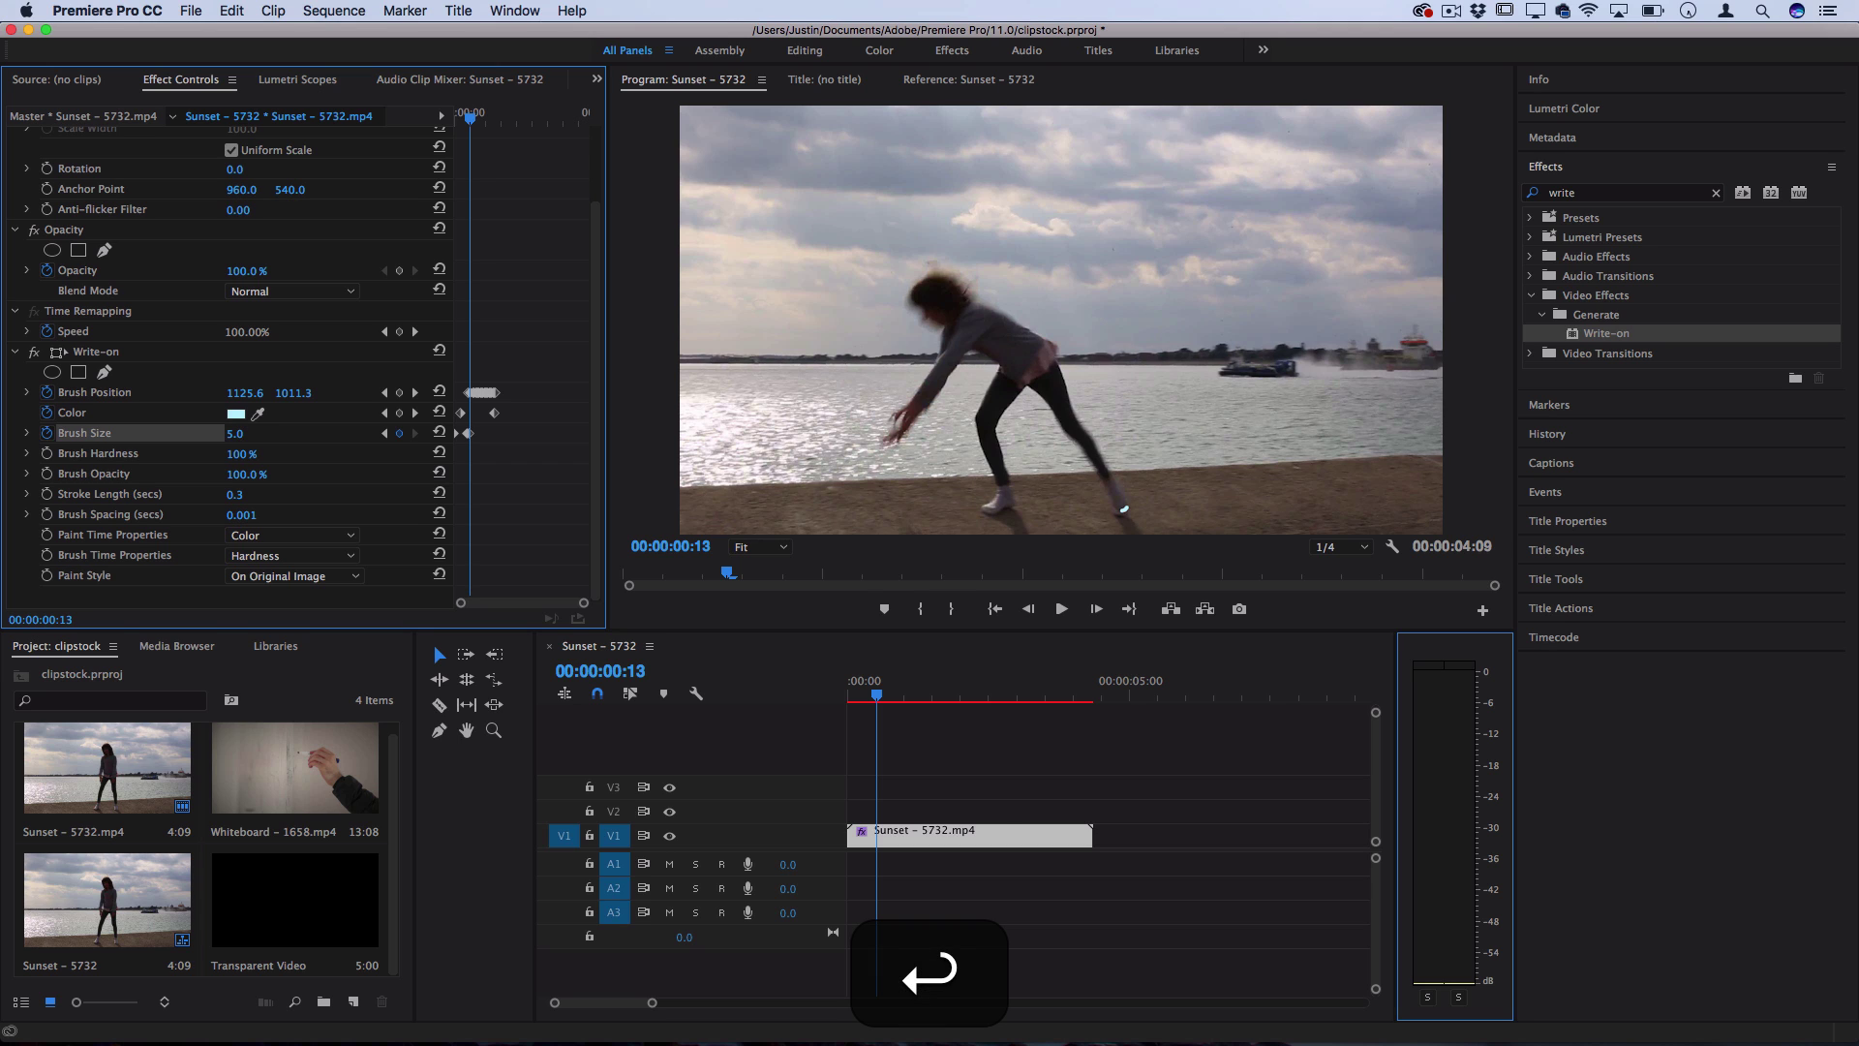
- Add another Brush Size keyframe of 5 around 1 second 9 frames
key(Right)
key(Right)
key(Right)
key(Right)
key(Right)
key(Right)
key(Right)
key(Right)
key(Right)
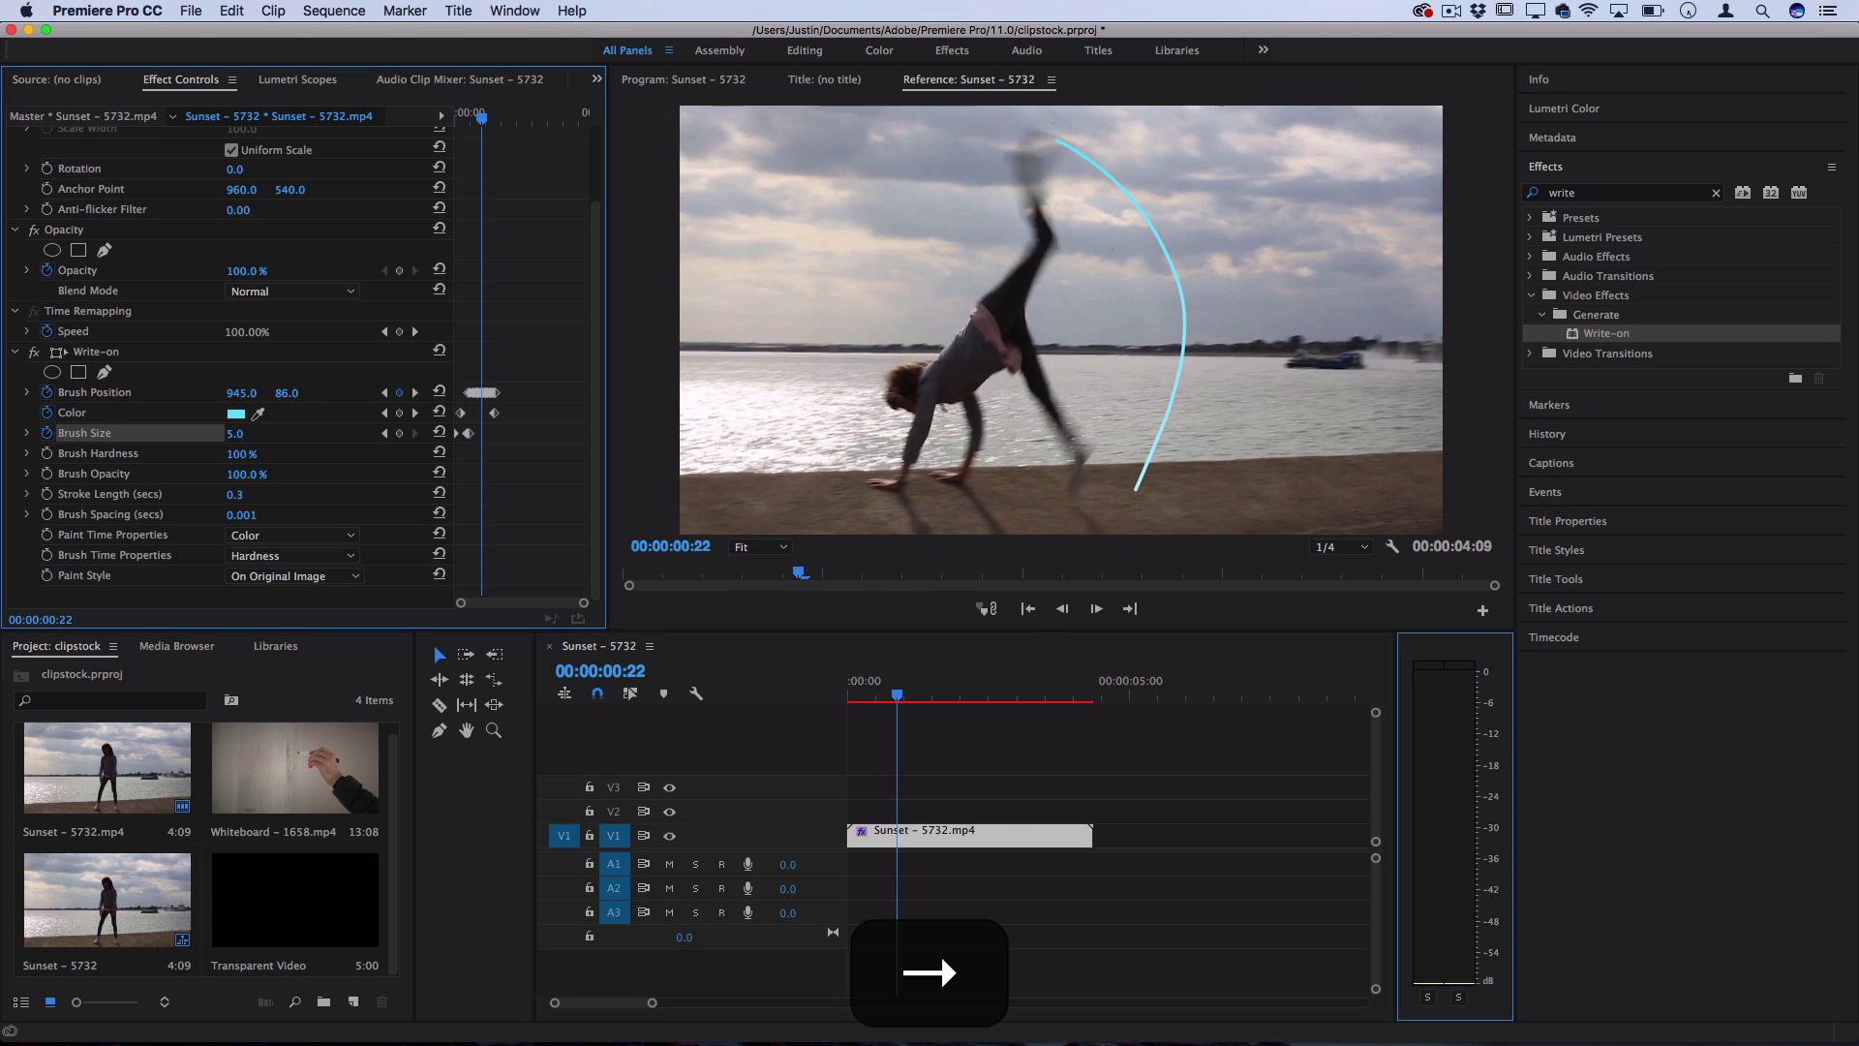
key(Right)
key(Right)
key(Right)
key(Right)
key(Right)
key(Right)
key(Right)
key(Right)
key(Right)
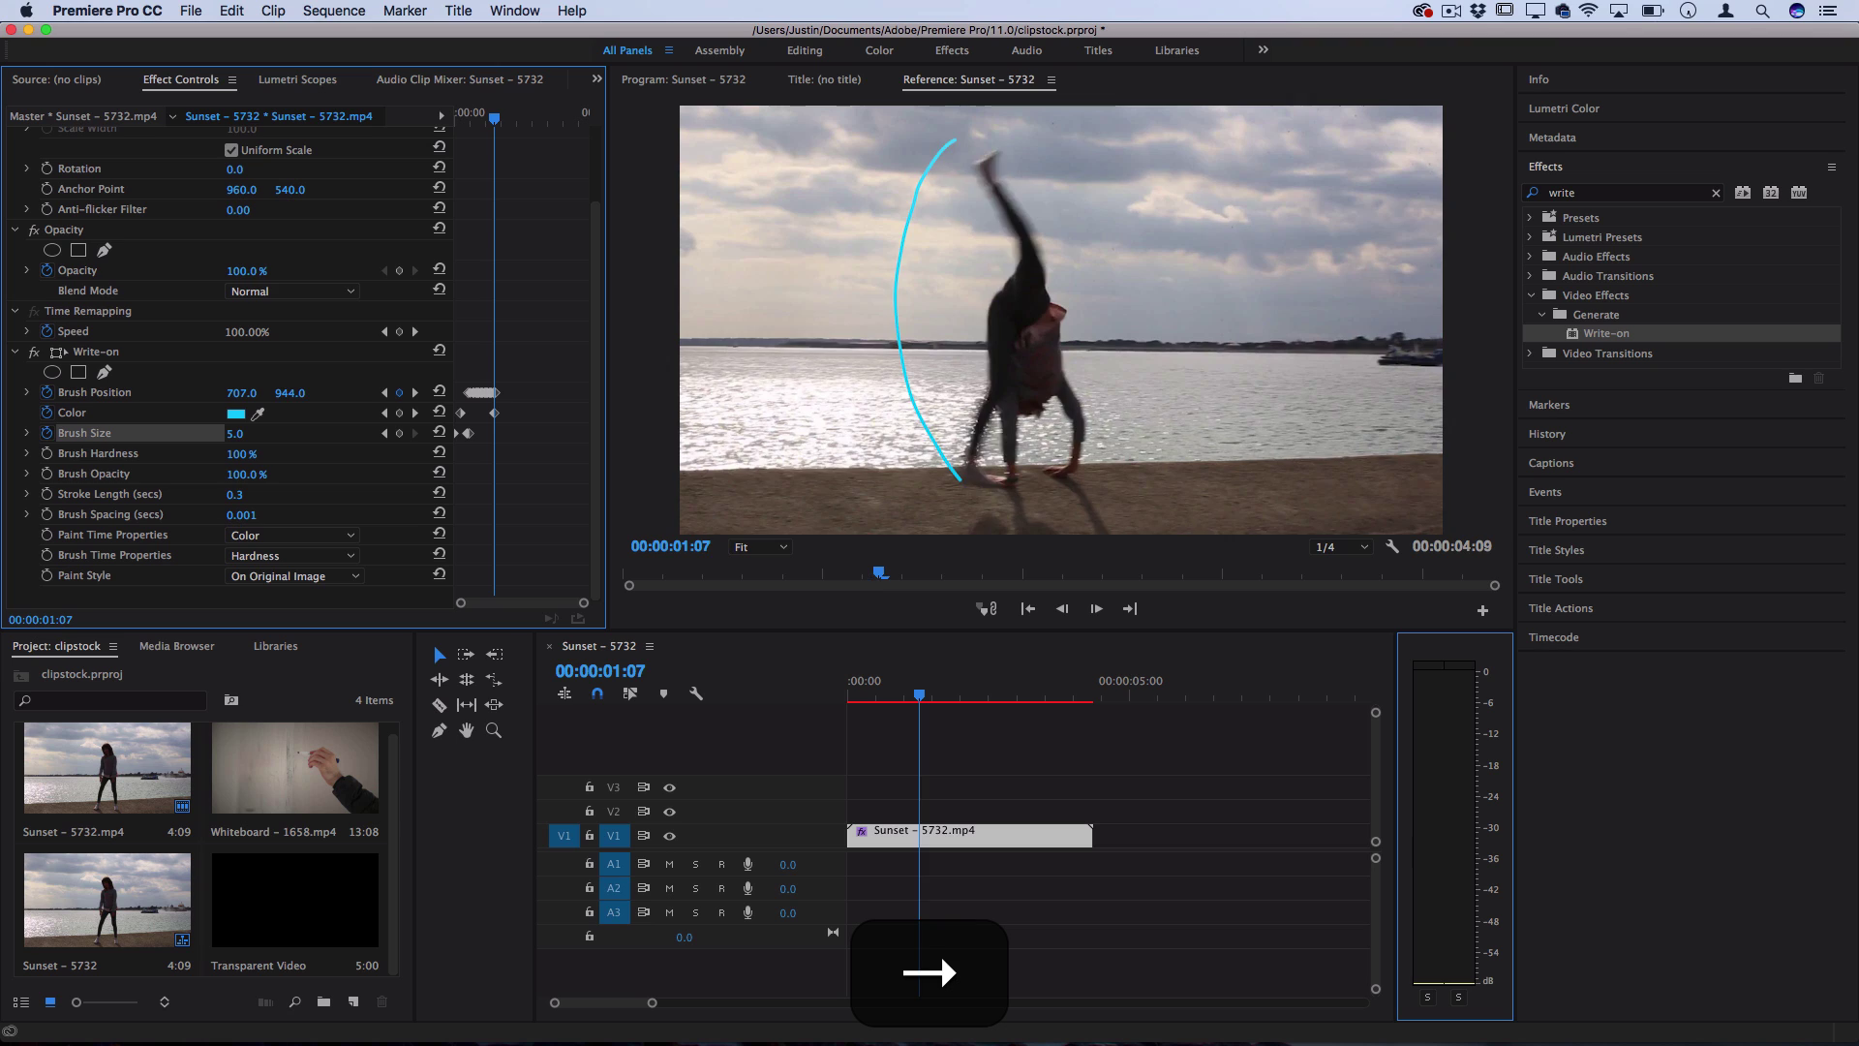
key(Right)
key(Right)
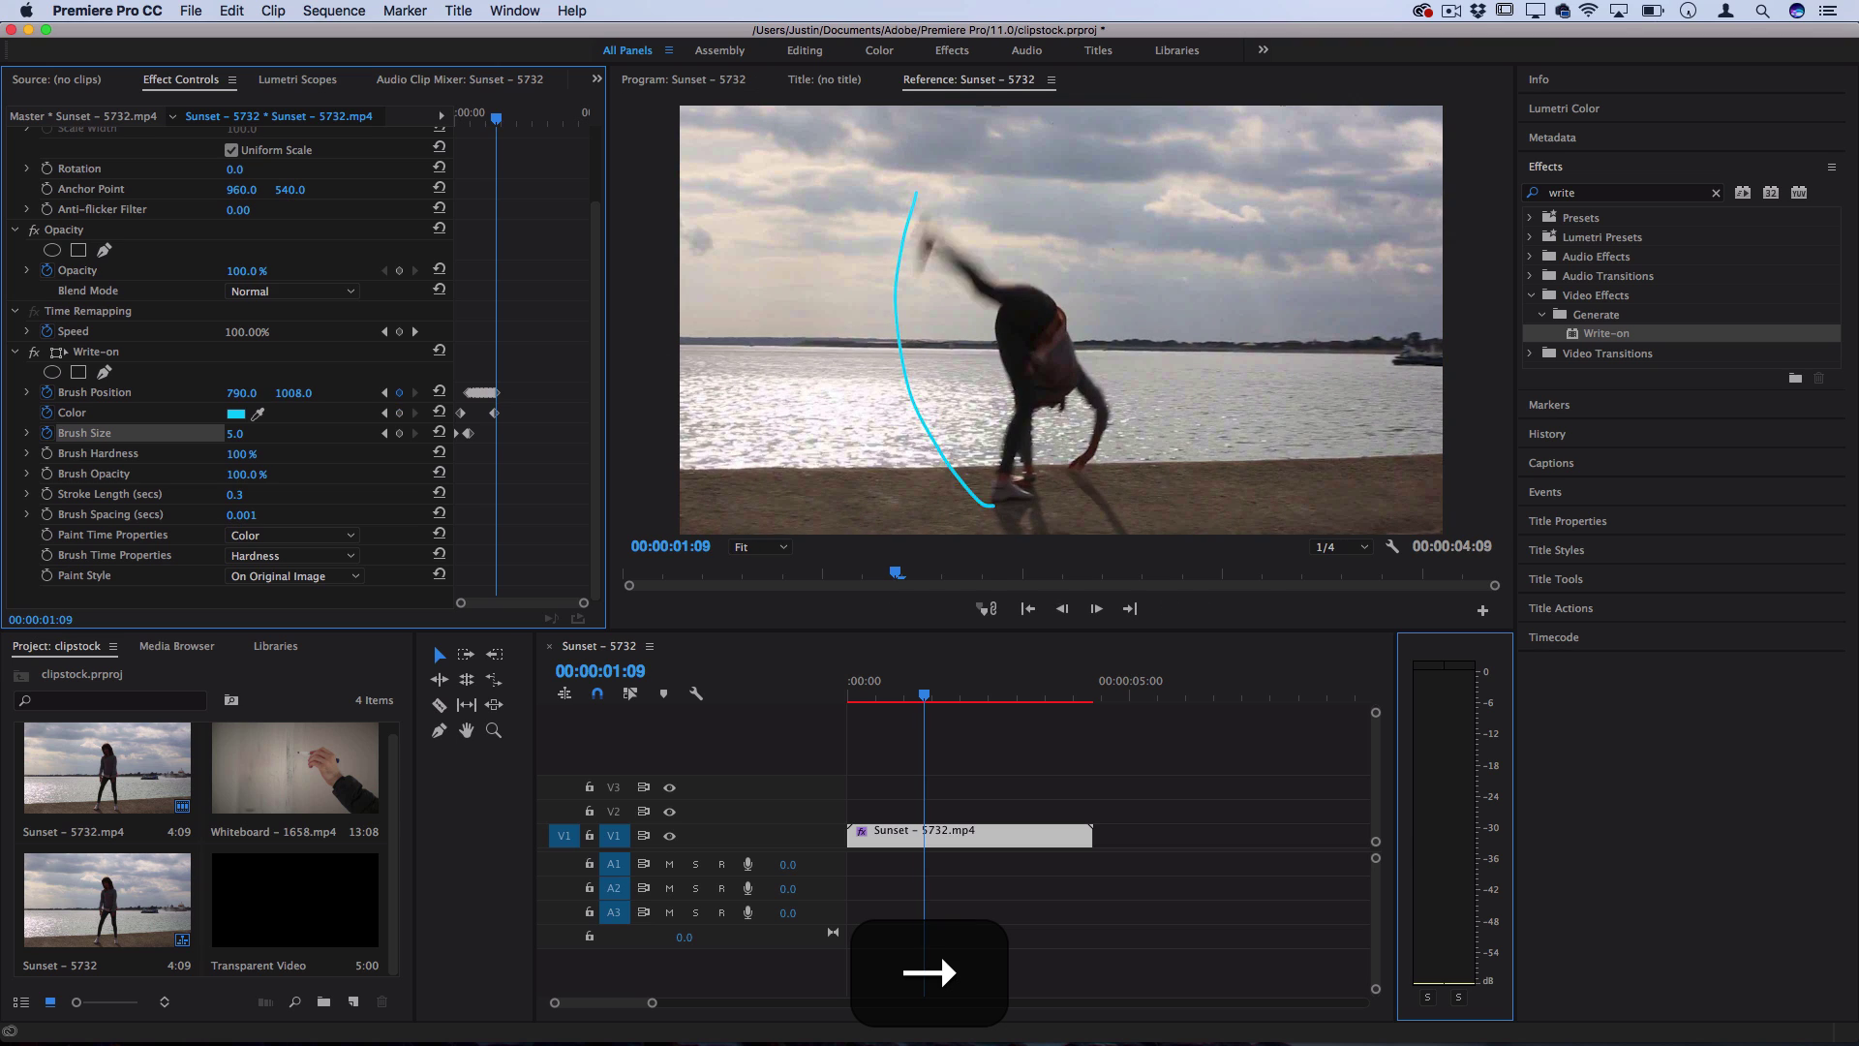
click(234, 435)
click(234, 433)
key(Return)
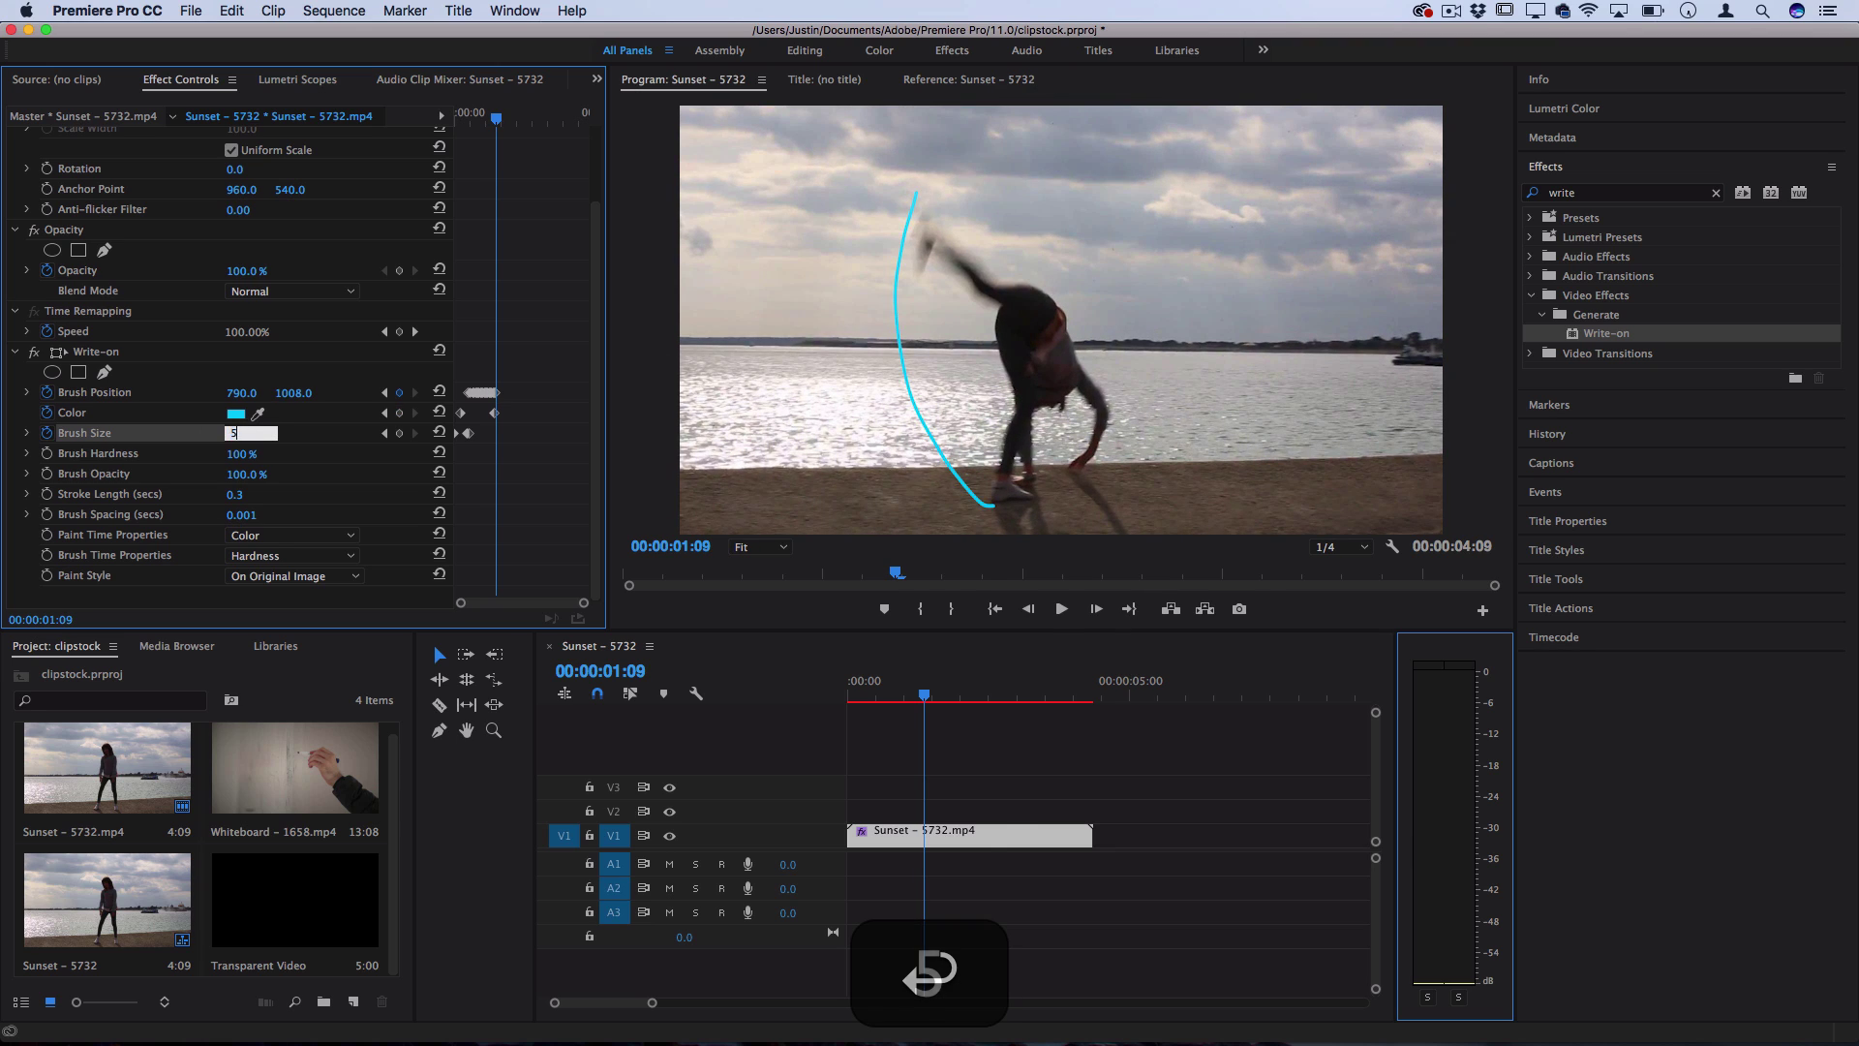
key(Right)
key(Right)
key(Right)
key(Right)
key(Right)
key(Right)
key(Right)
key(Right)
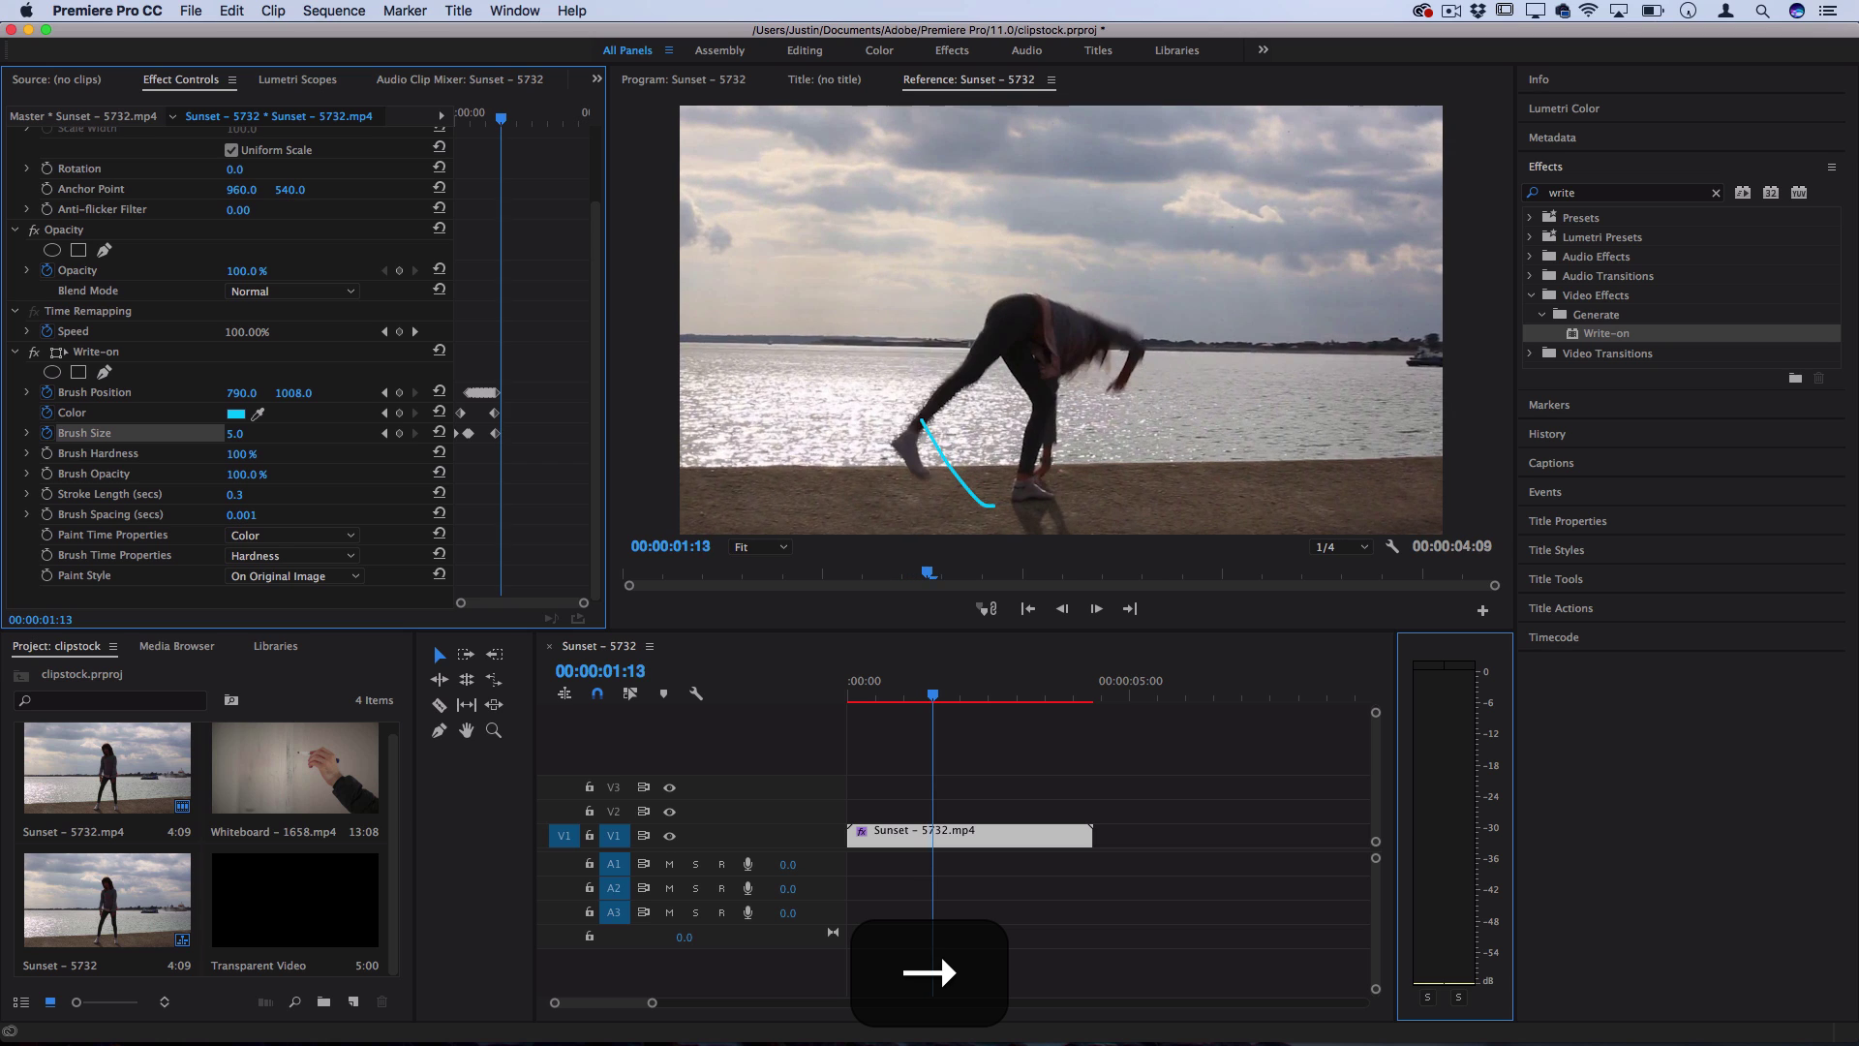
- Set Brush Size to 10 at 00:00:00:22, earlier in the arc
click(480, 113)
click(250, 432)
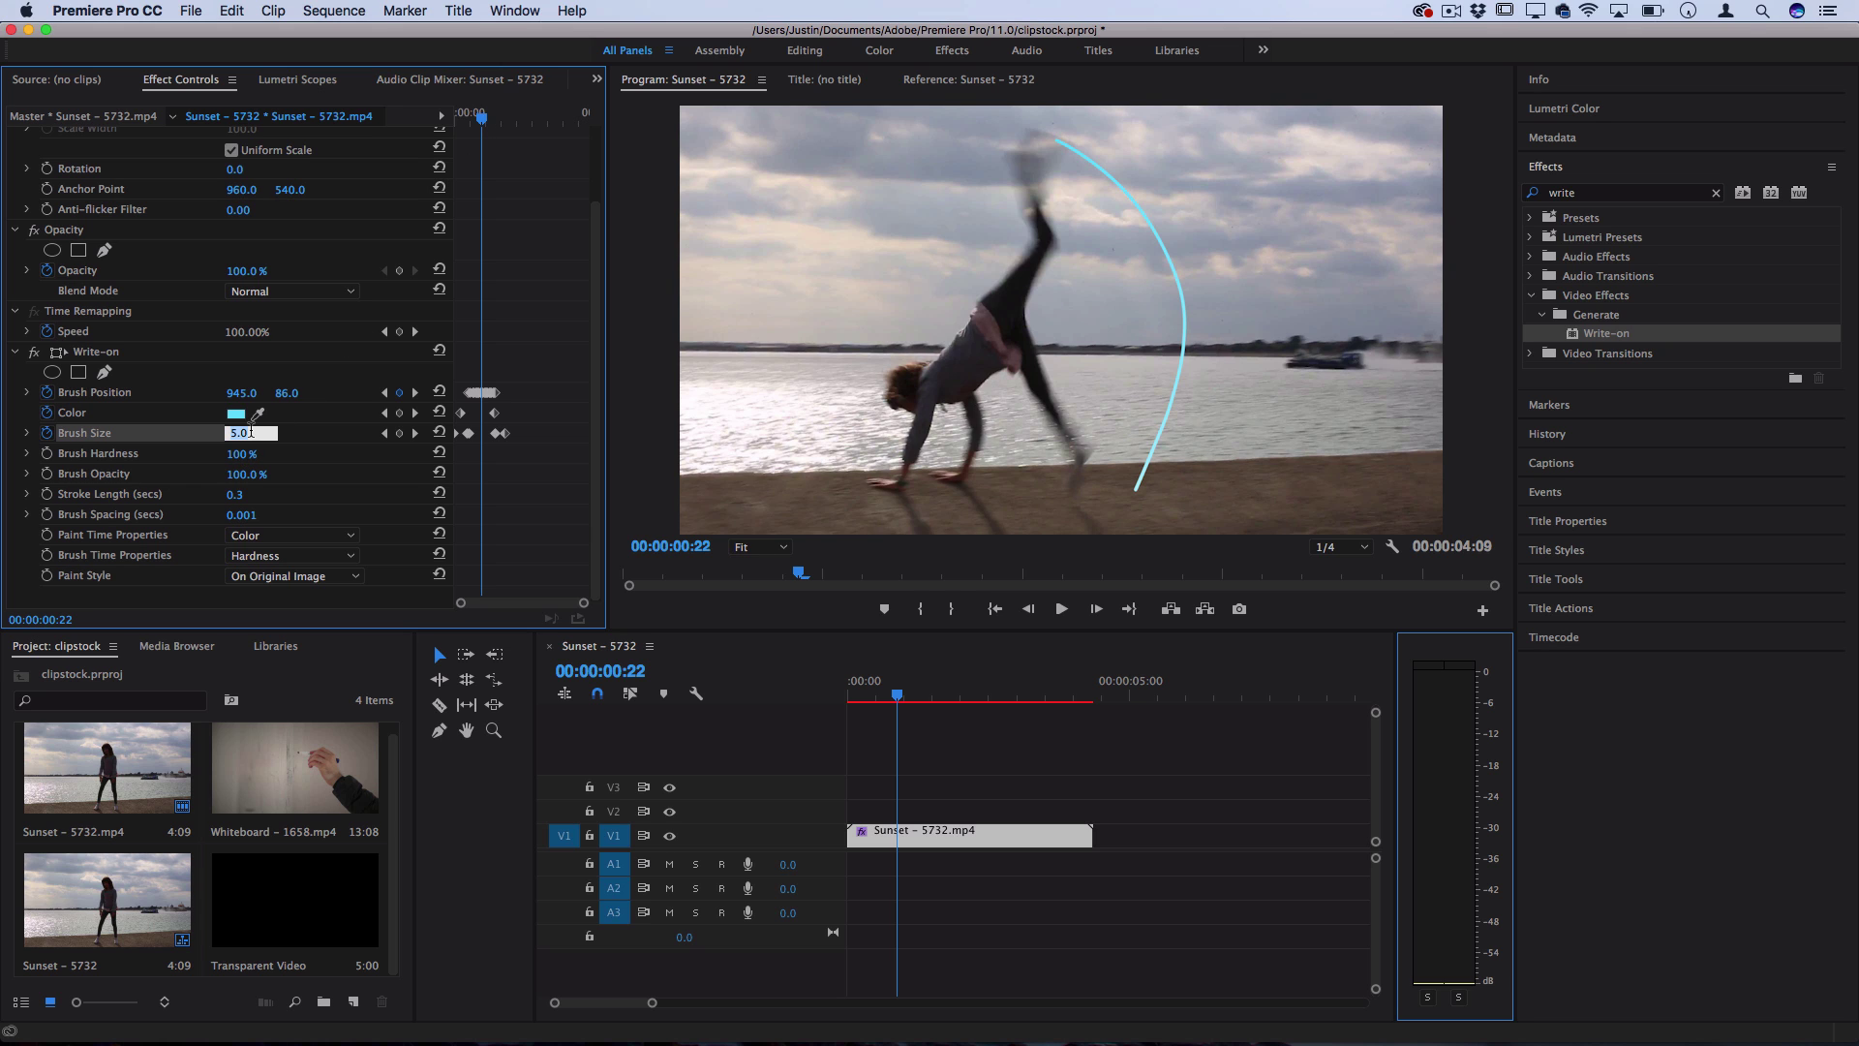
text(0)
key(Return)
click(872, 689)
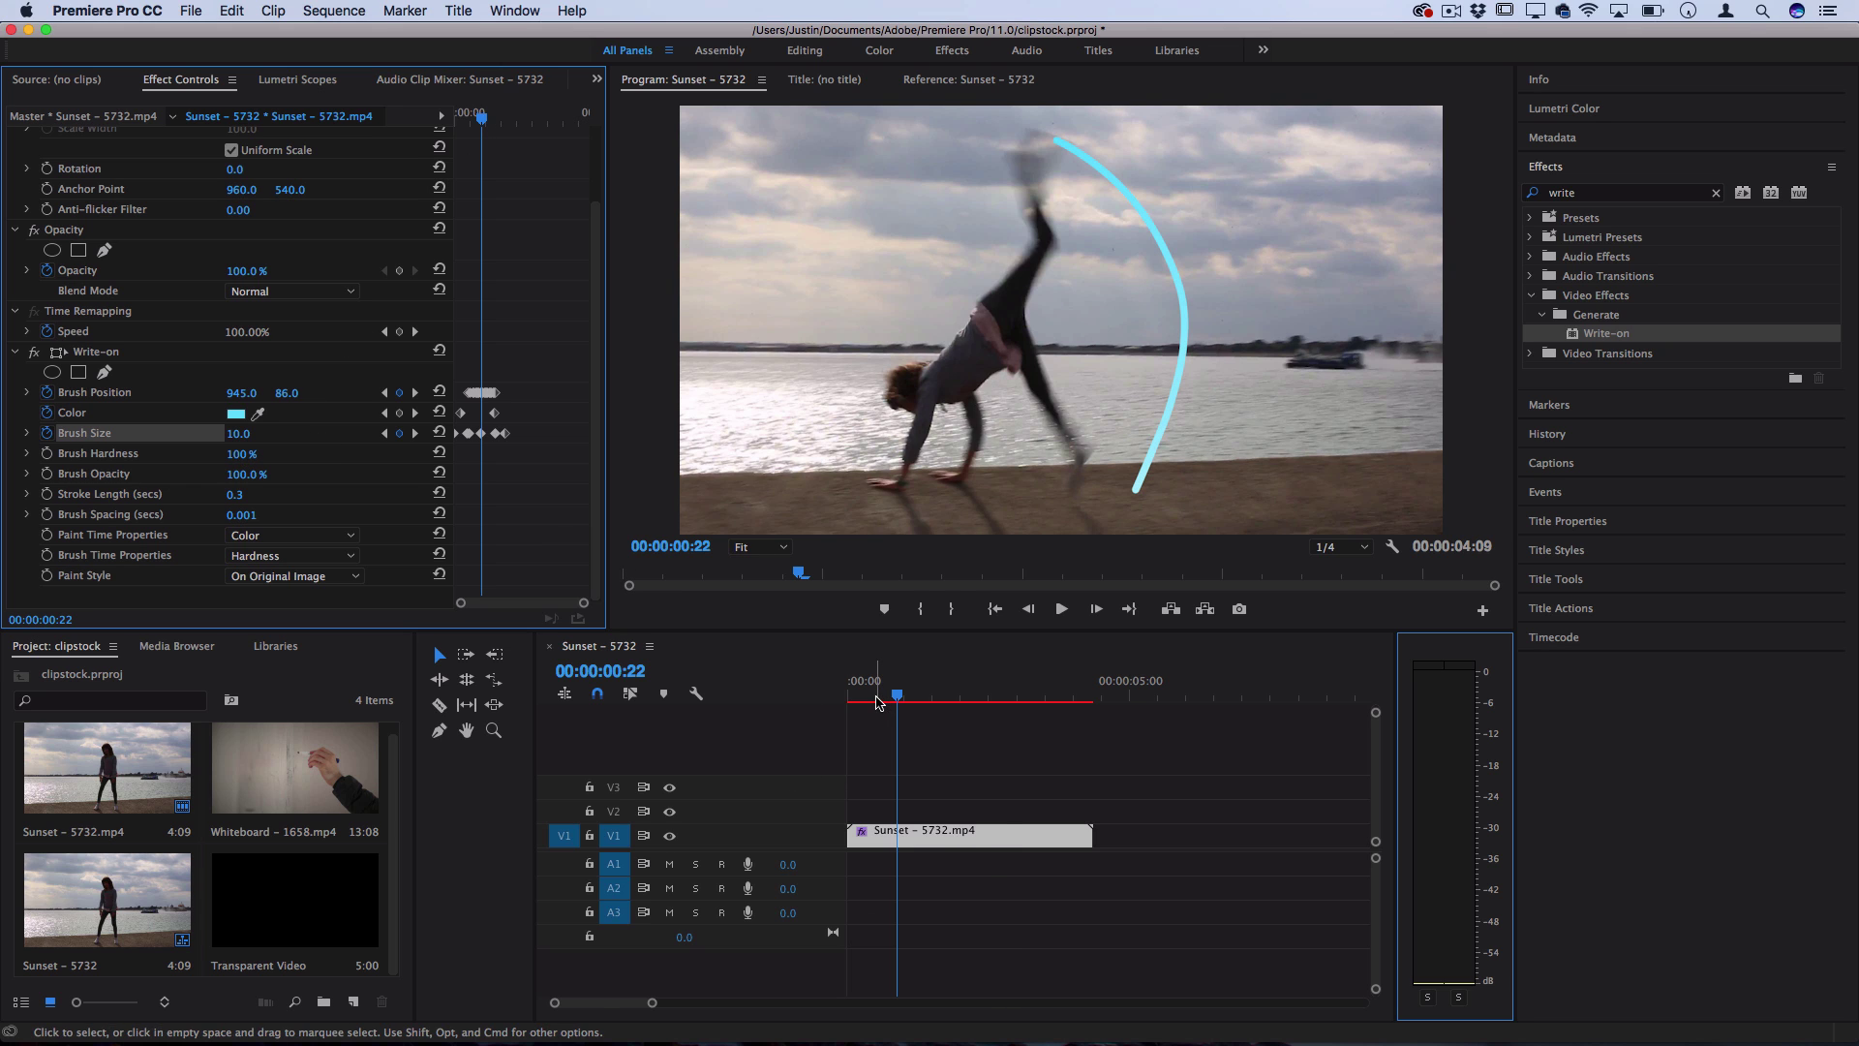
- Preview the tapering cyan stroke, then keyframe Stroke Length at 0.3 at 00:00:01:10
key(space)
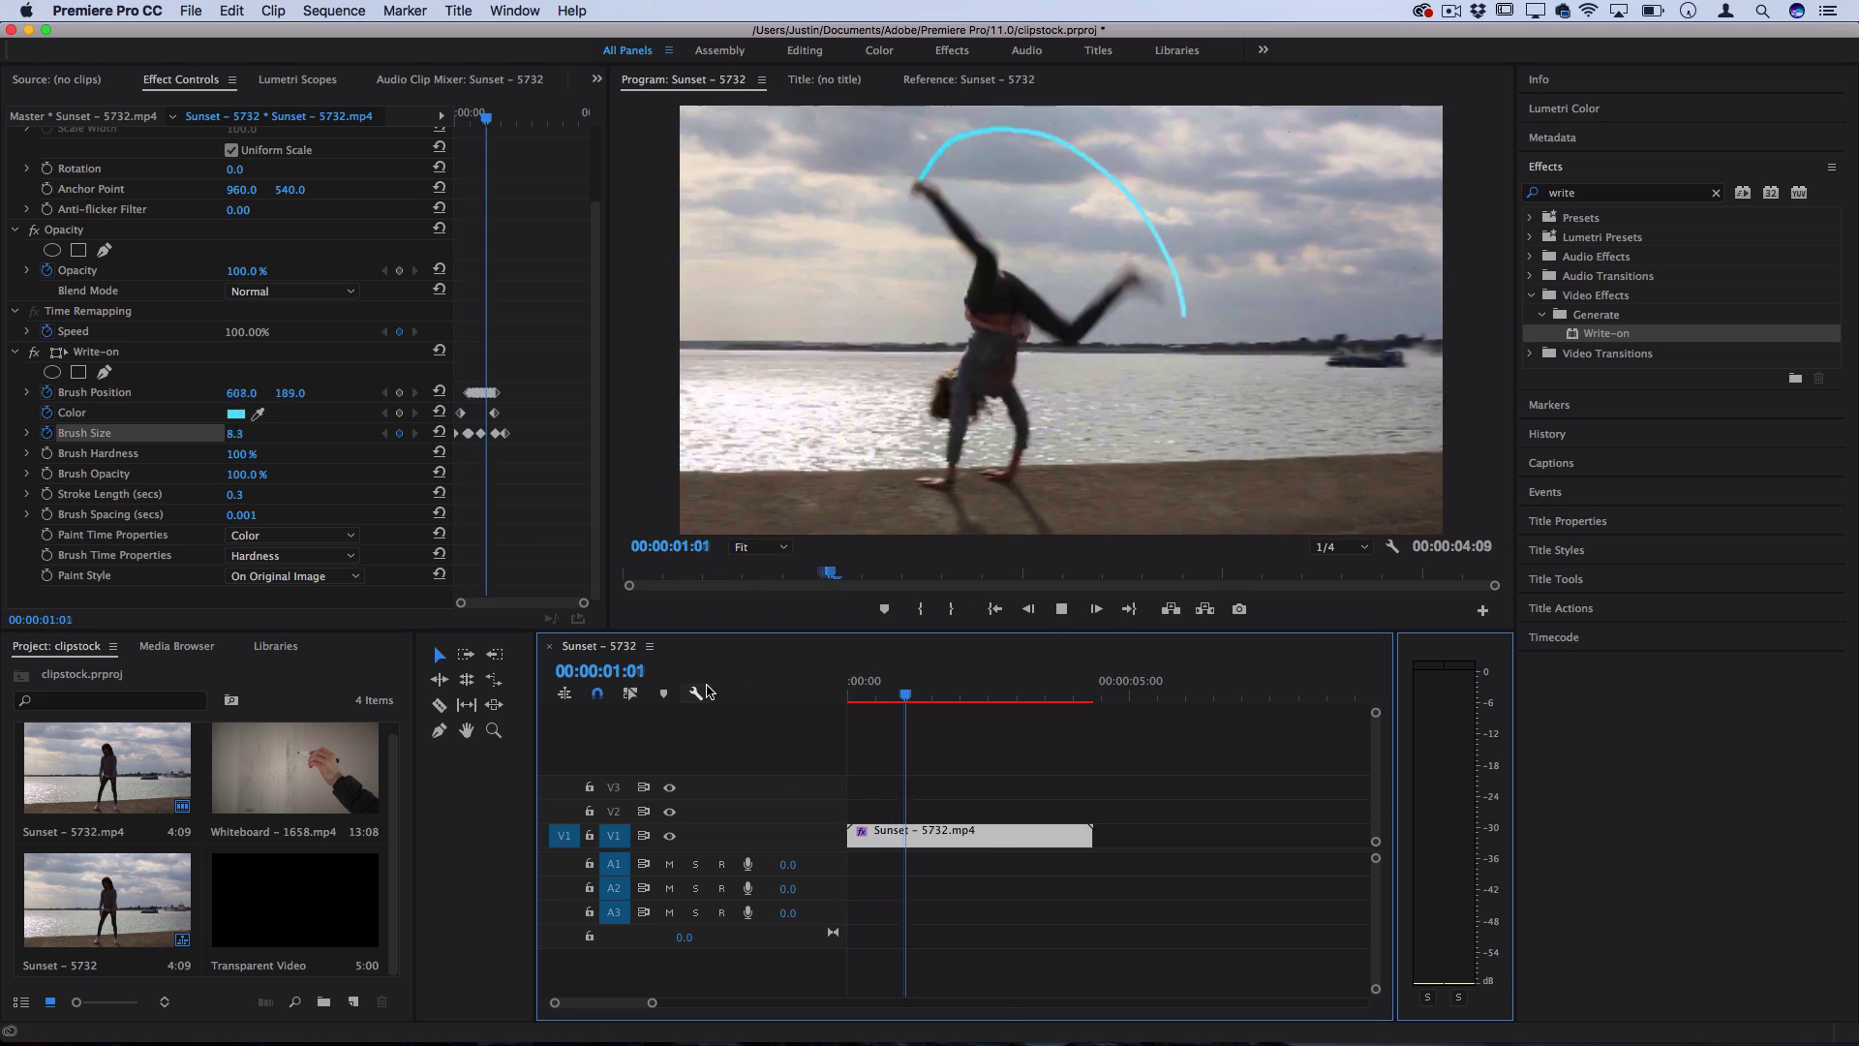
key(space)
key(Home)
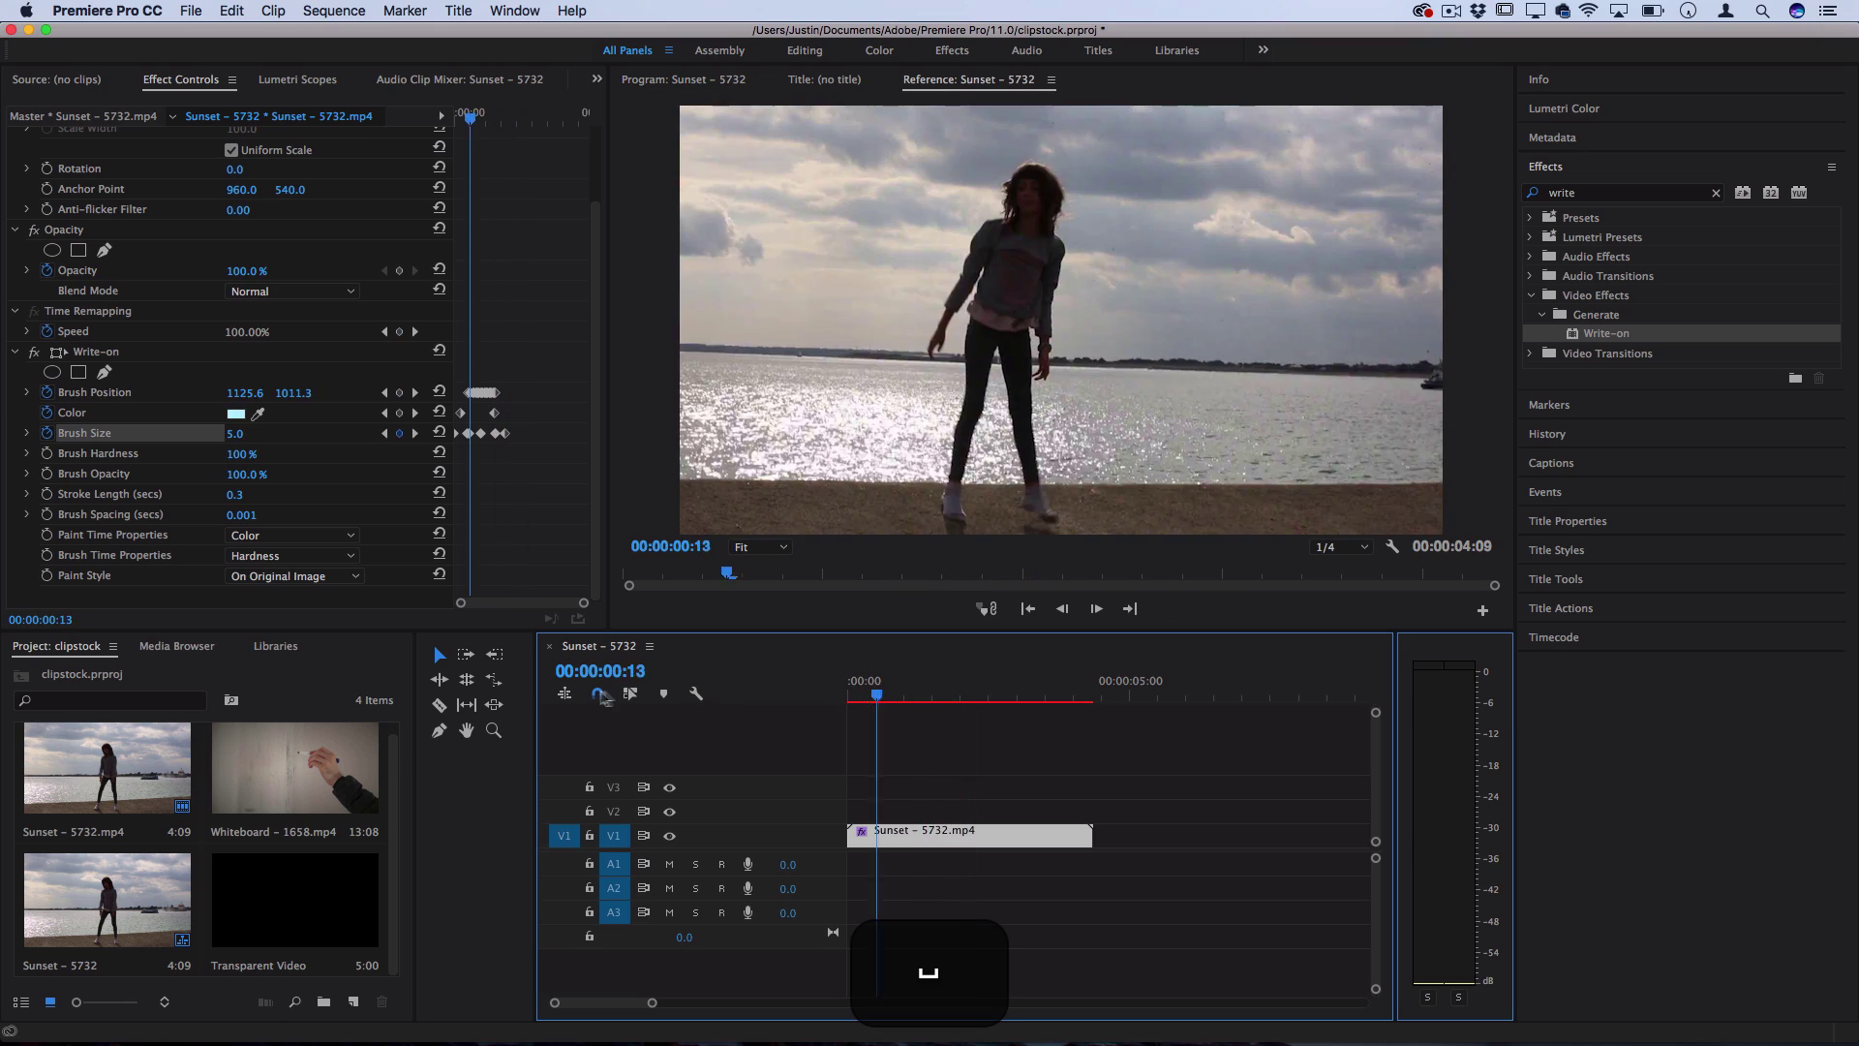
key(space)
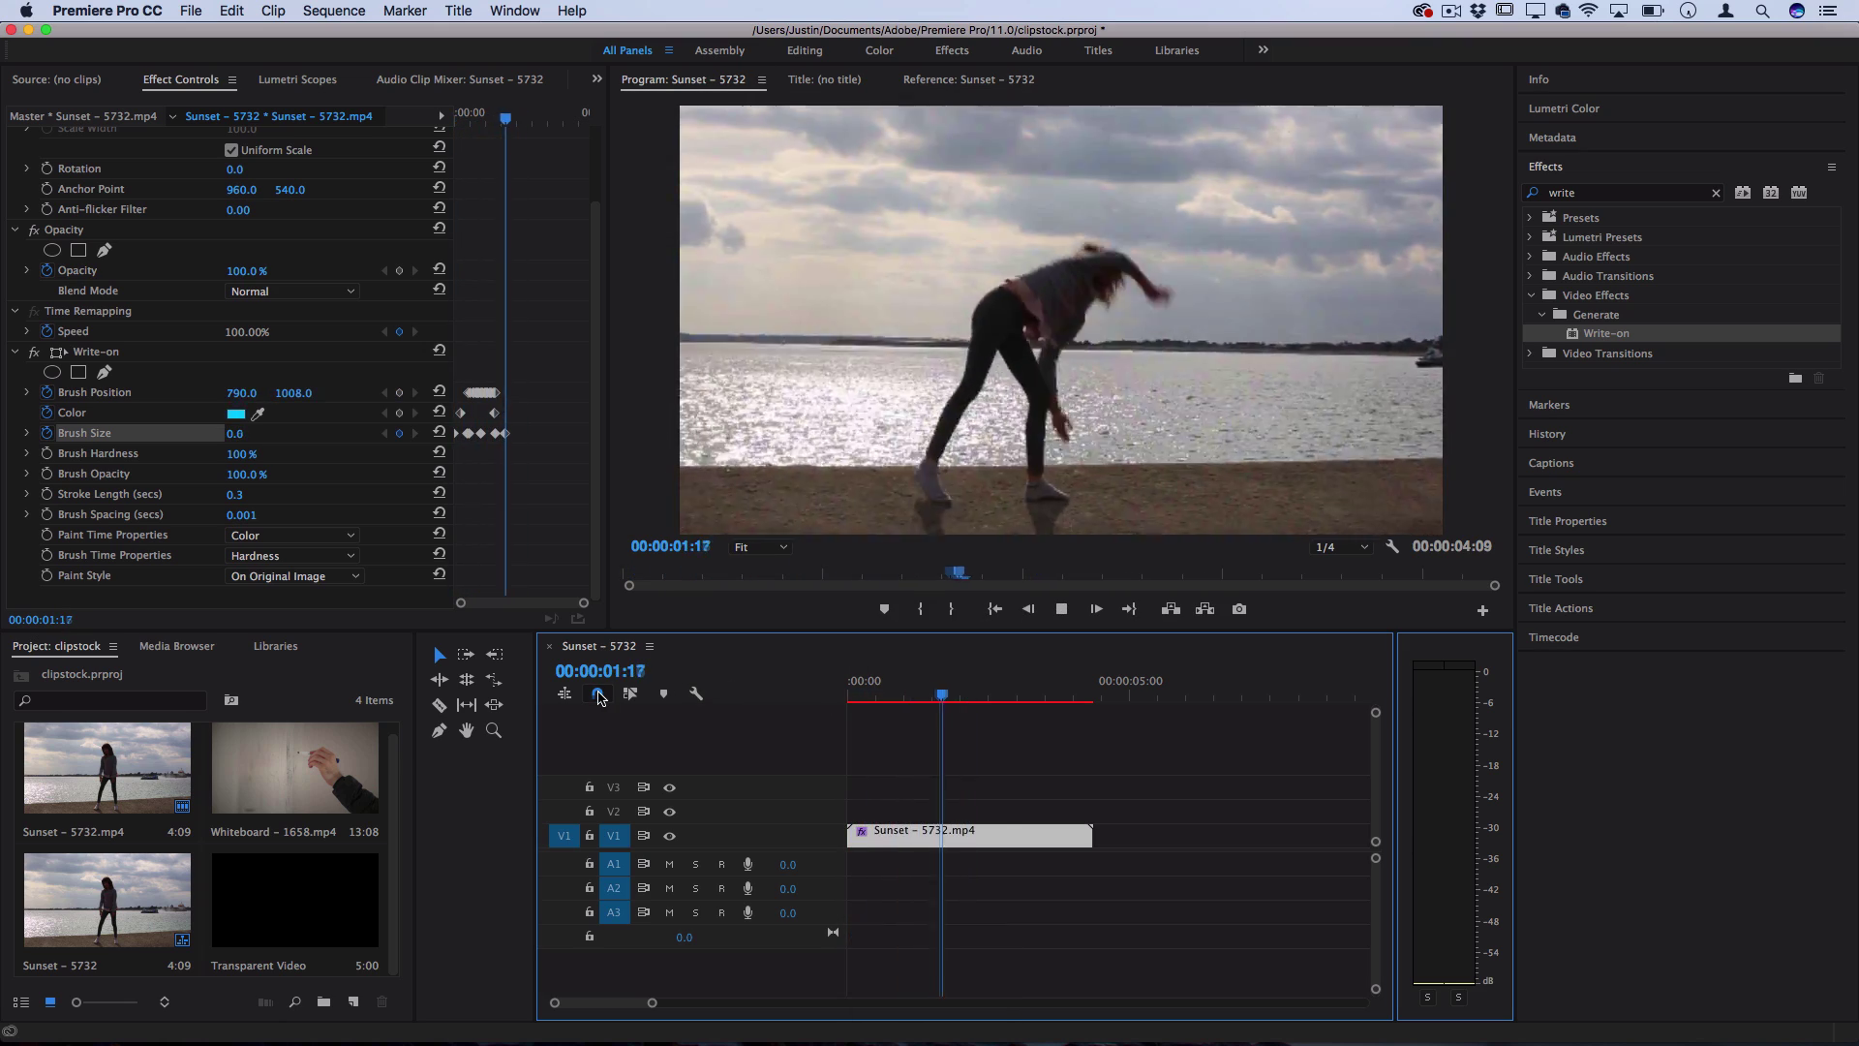
drag(876, 696, 699, 699)
key(space)
key(space)
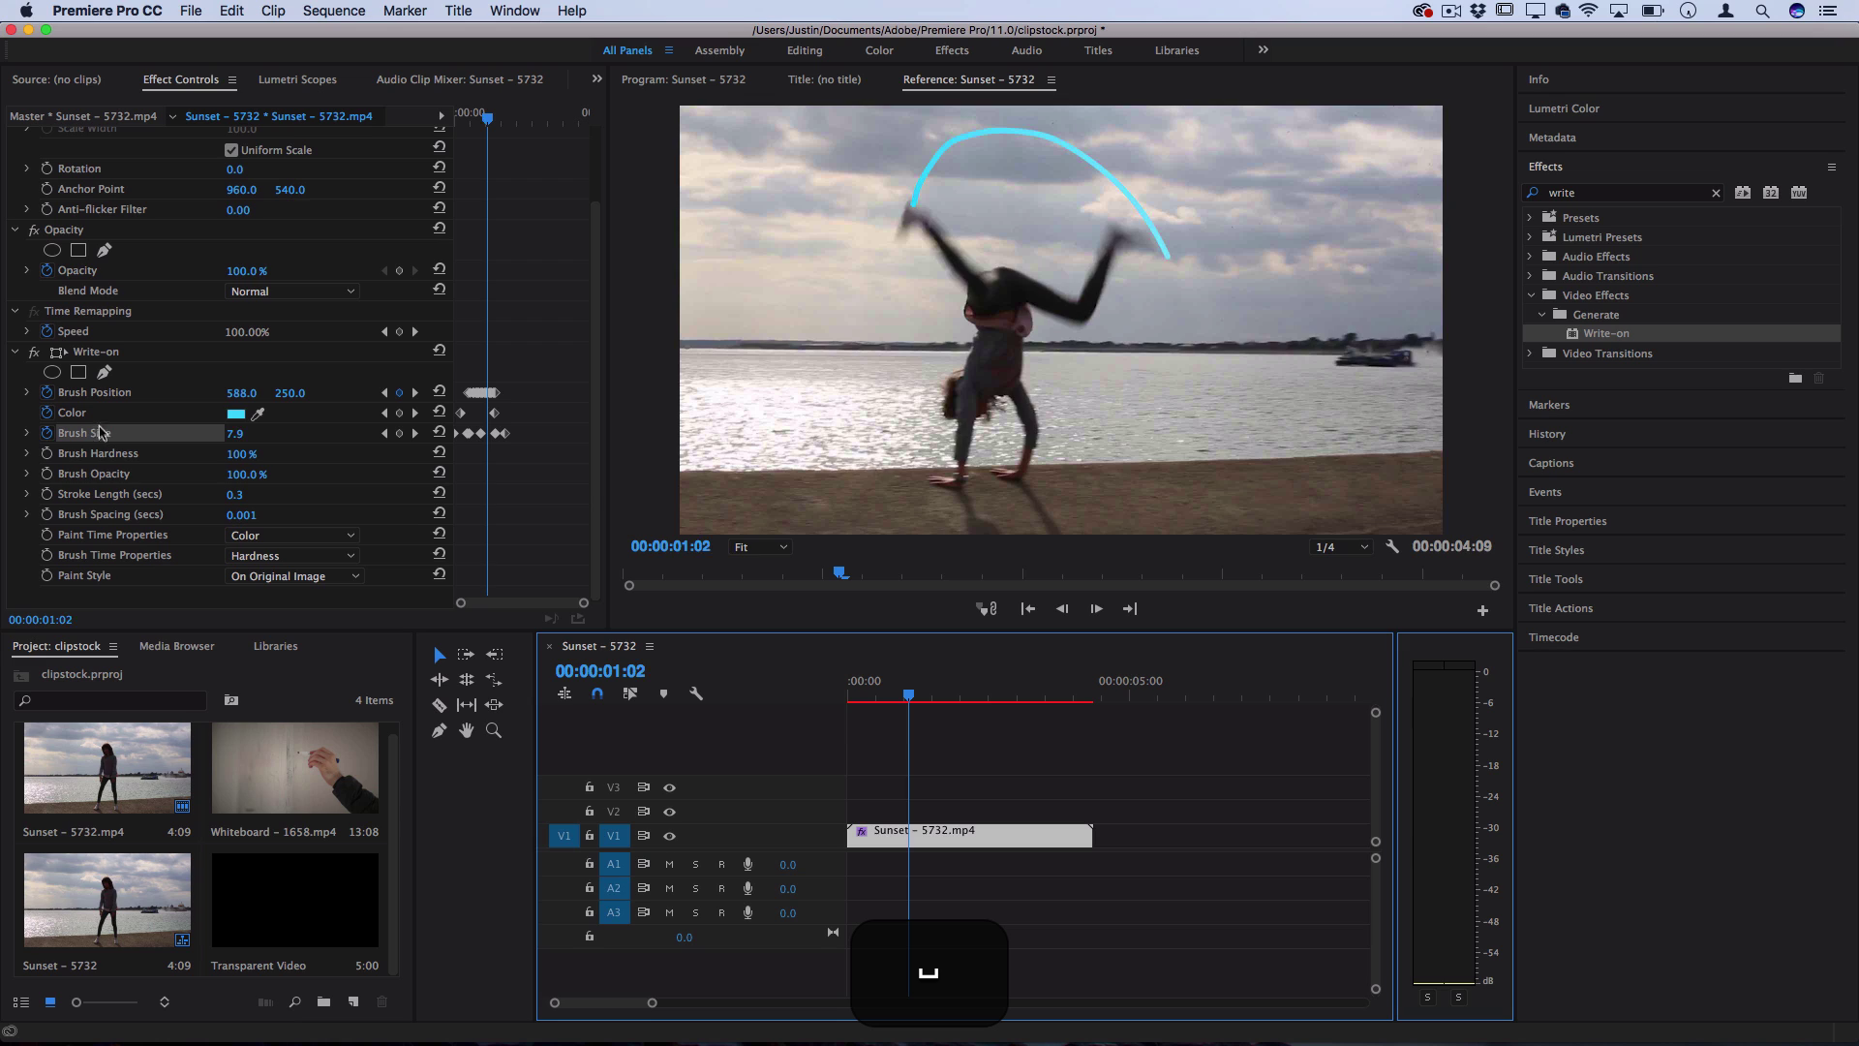
key(space)
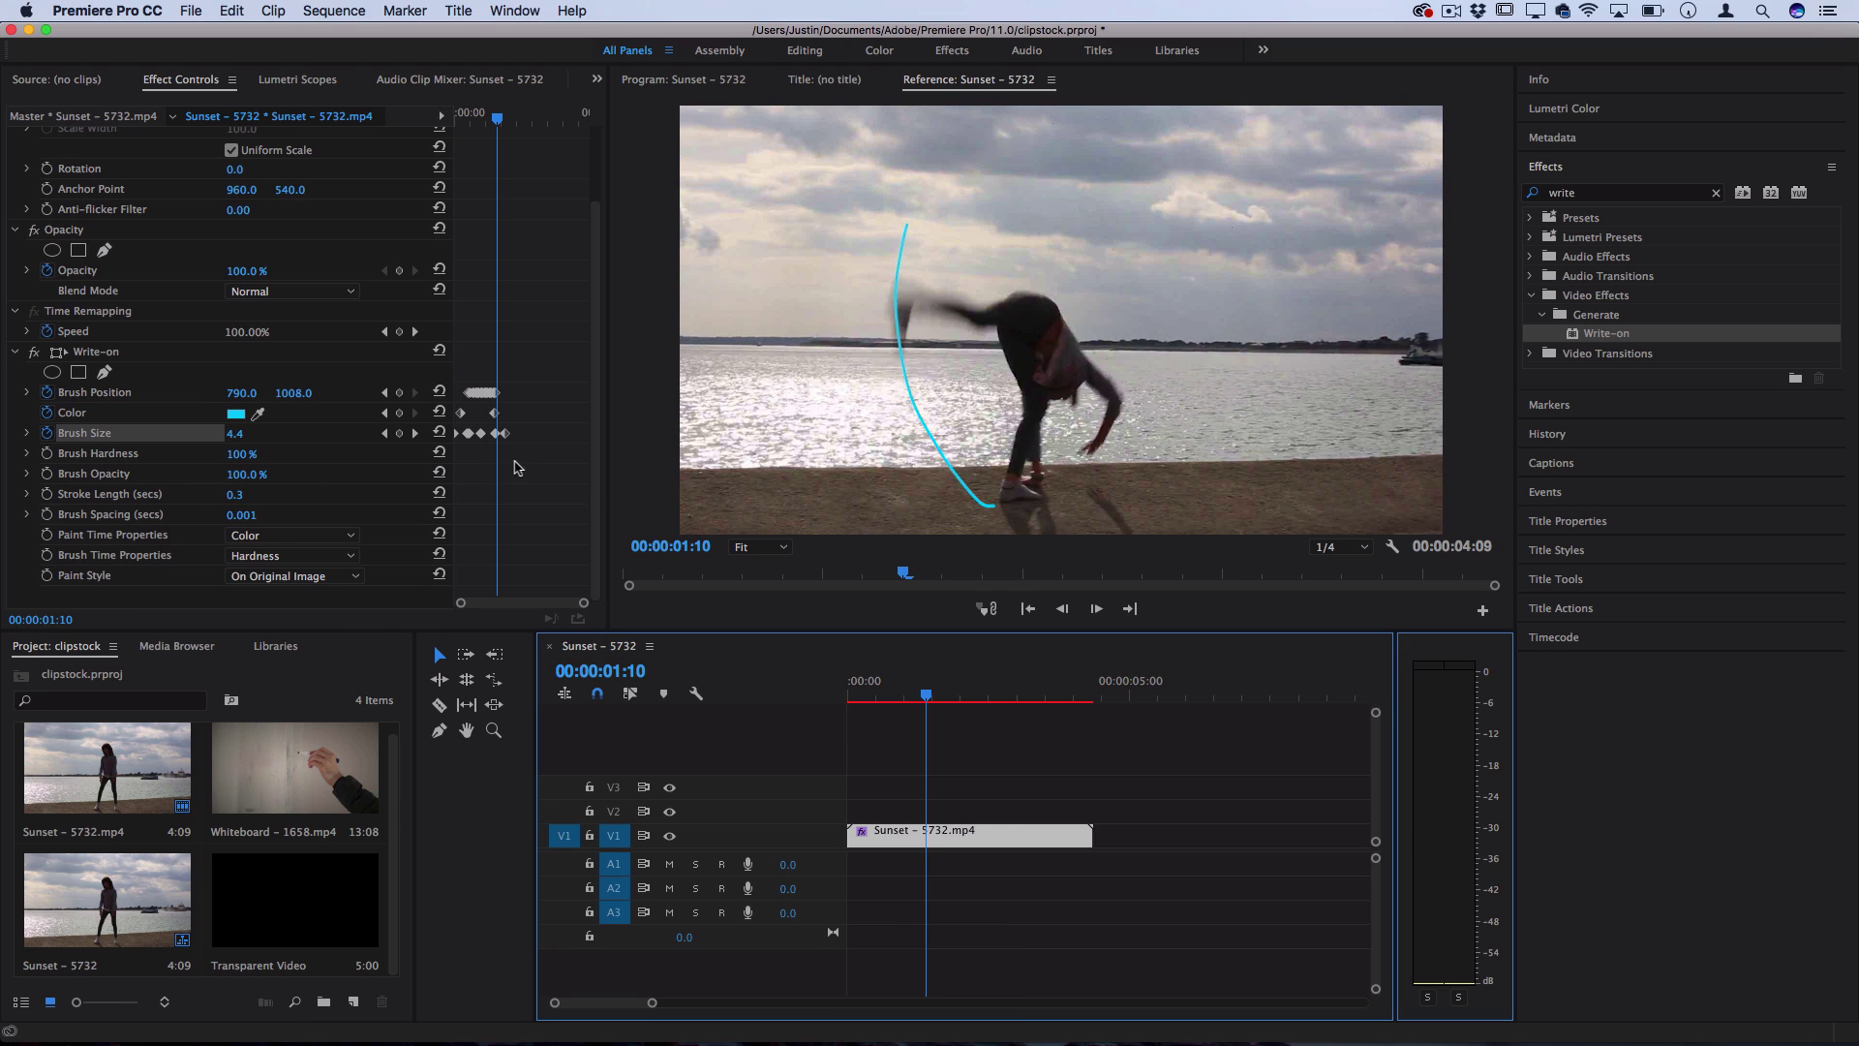
click(48, 495)
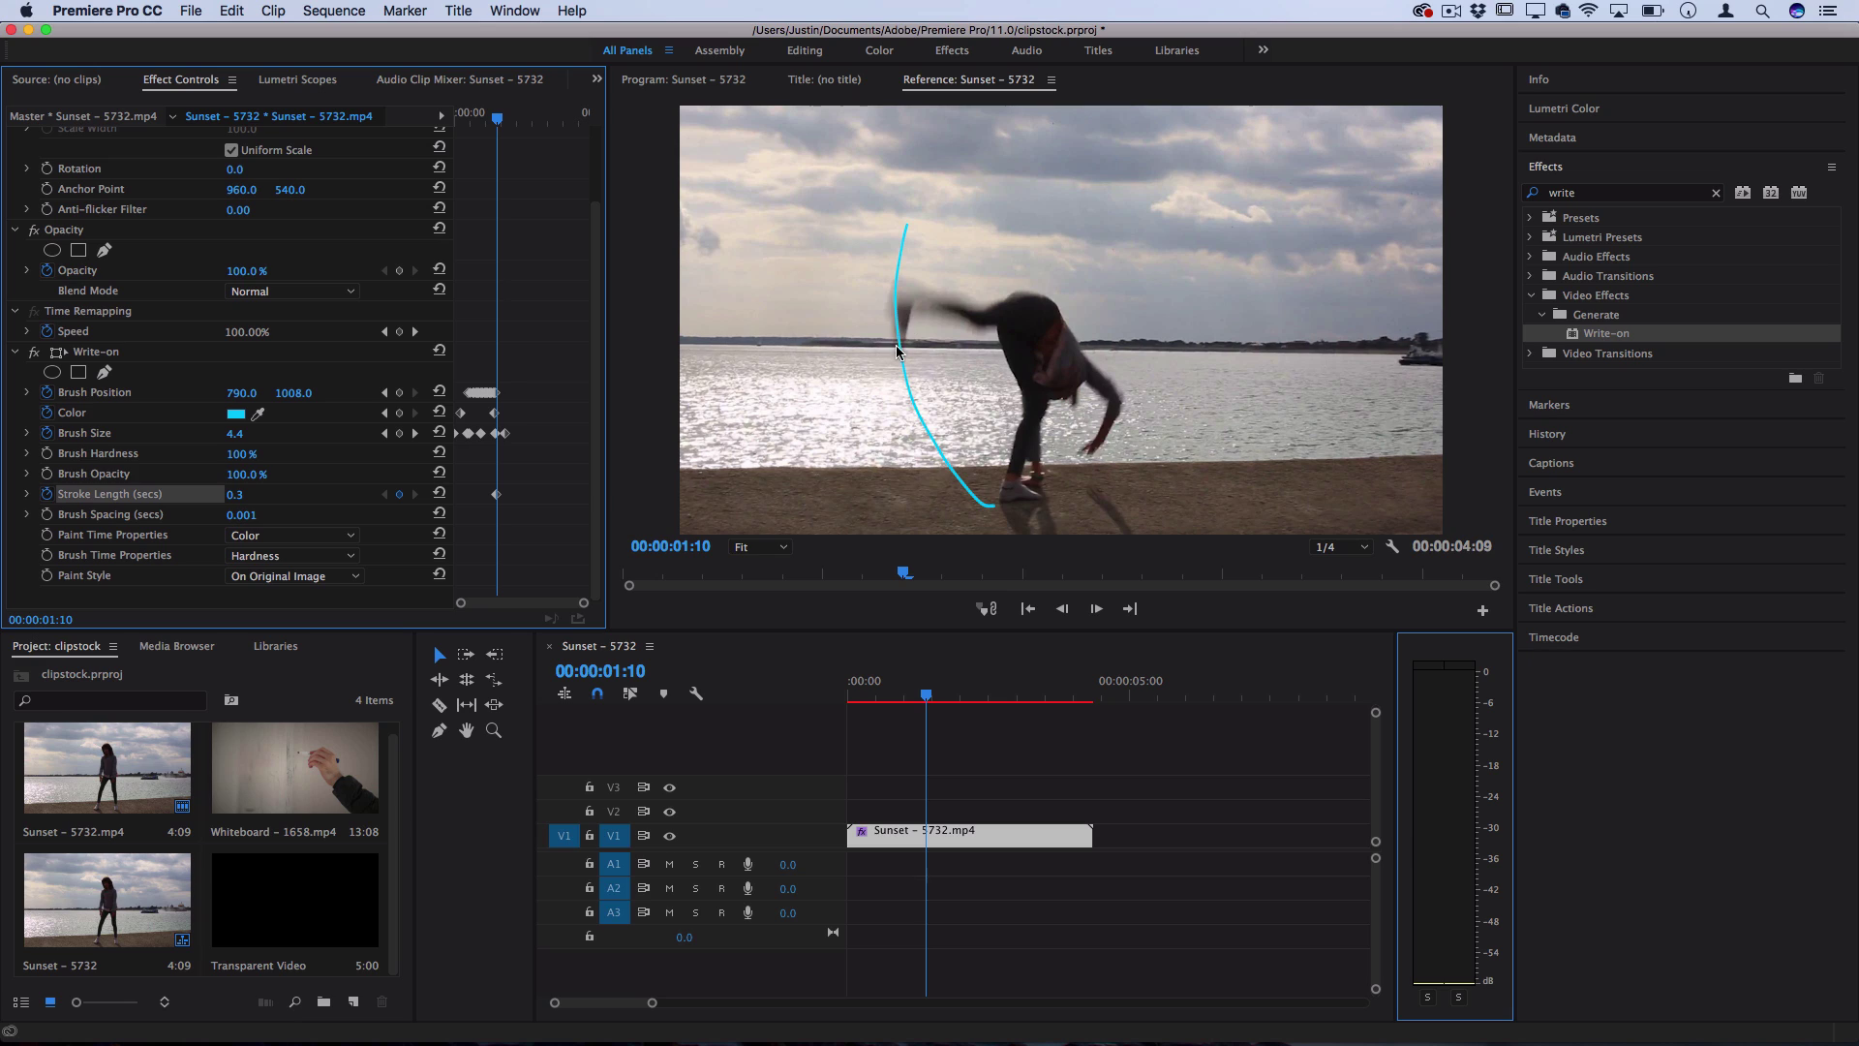
- Add a Stroke Length keyframe of 0.3 at the very start of the clip
click(459, 124)
click(236, 495)
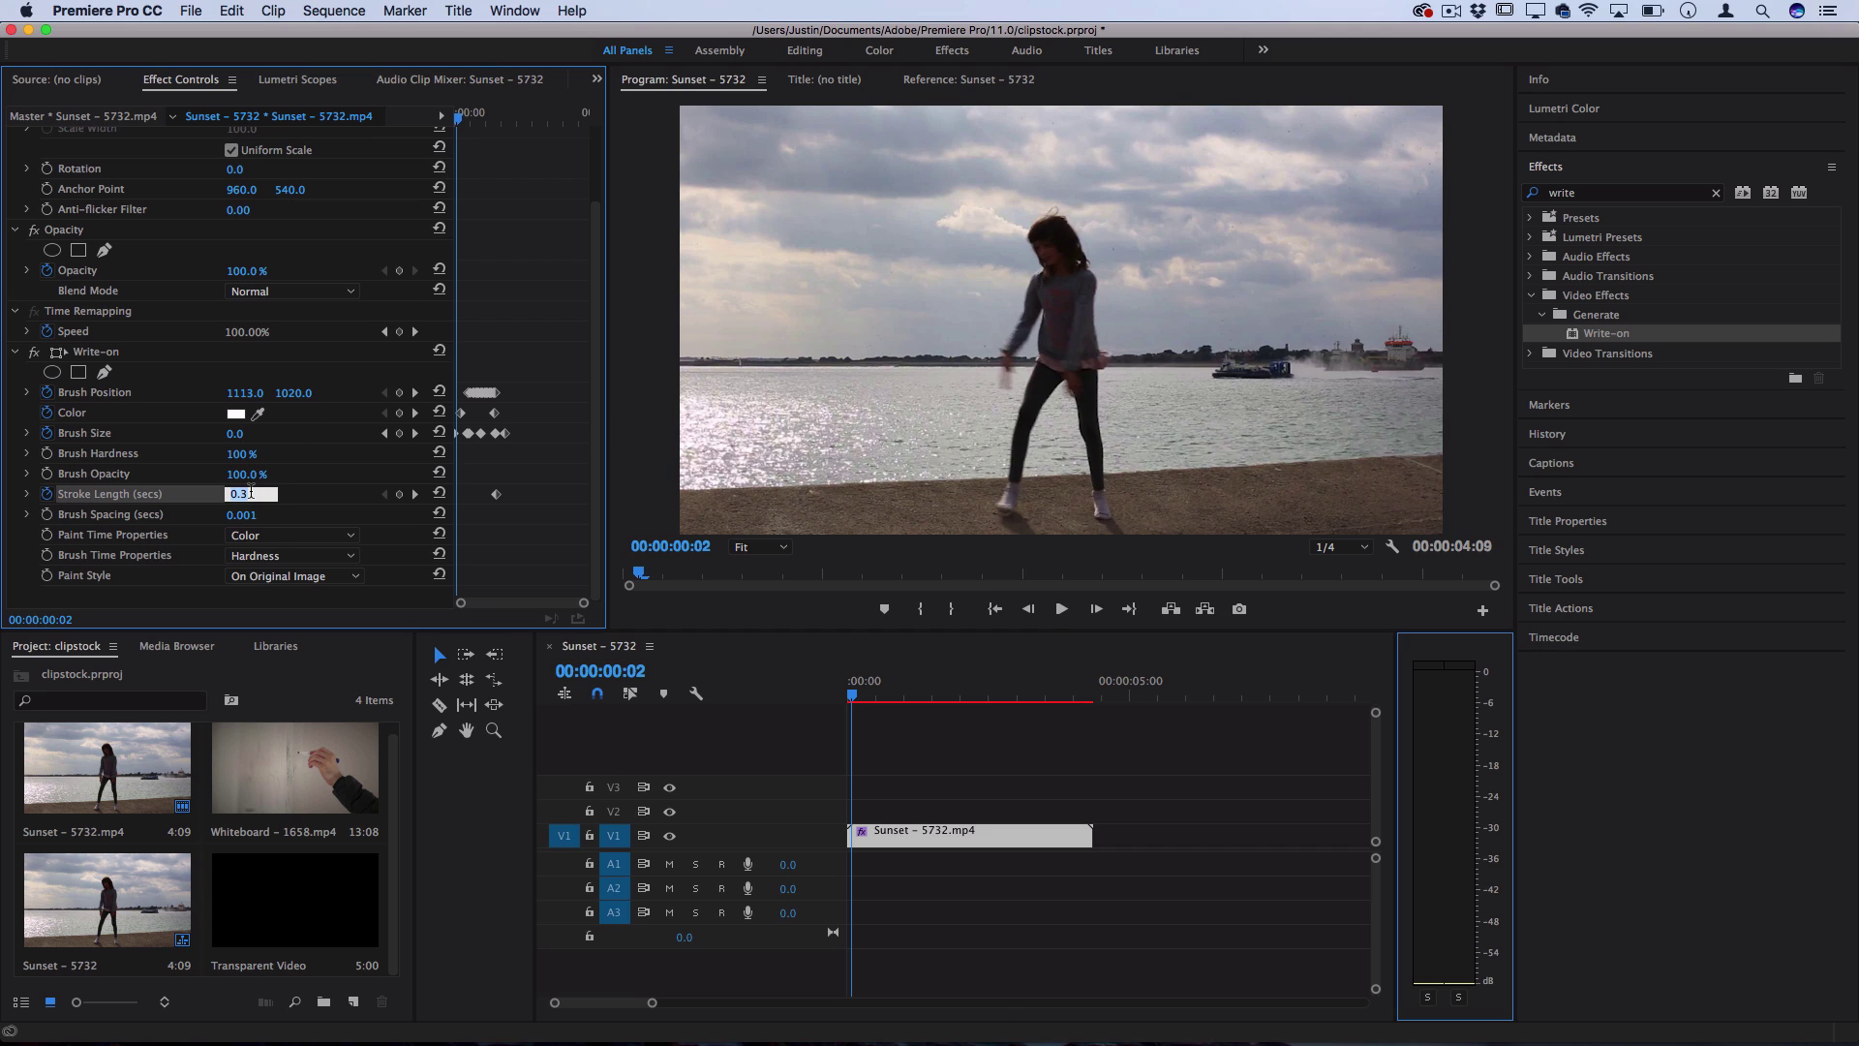
key(Return)
key(space)
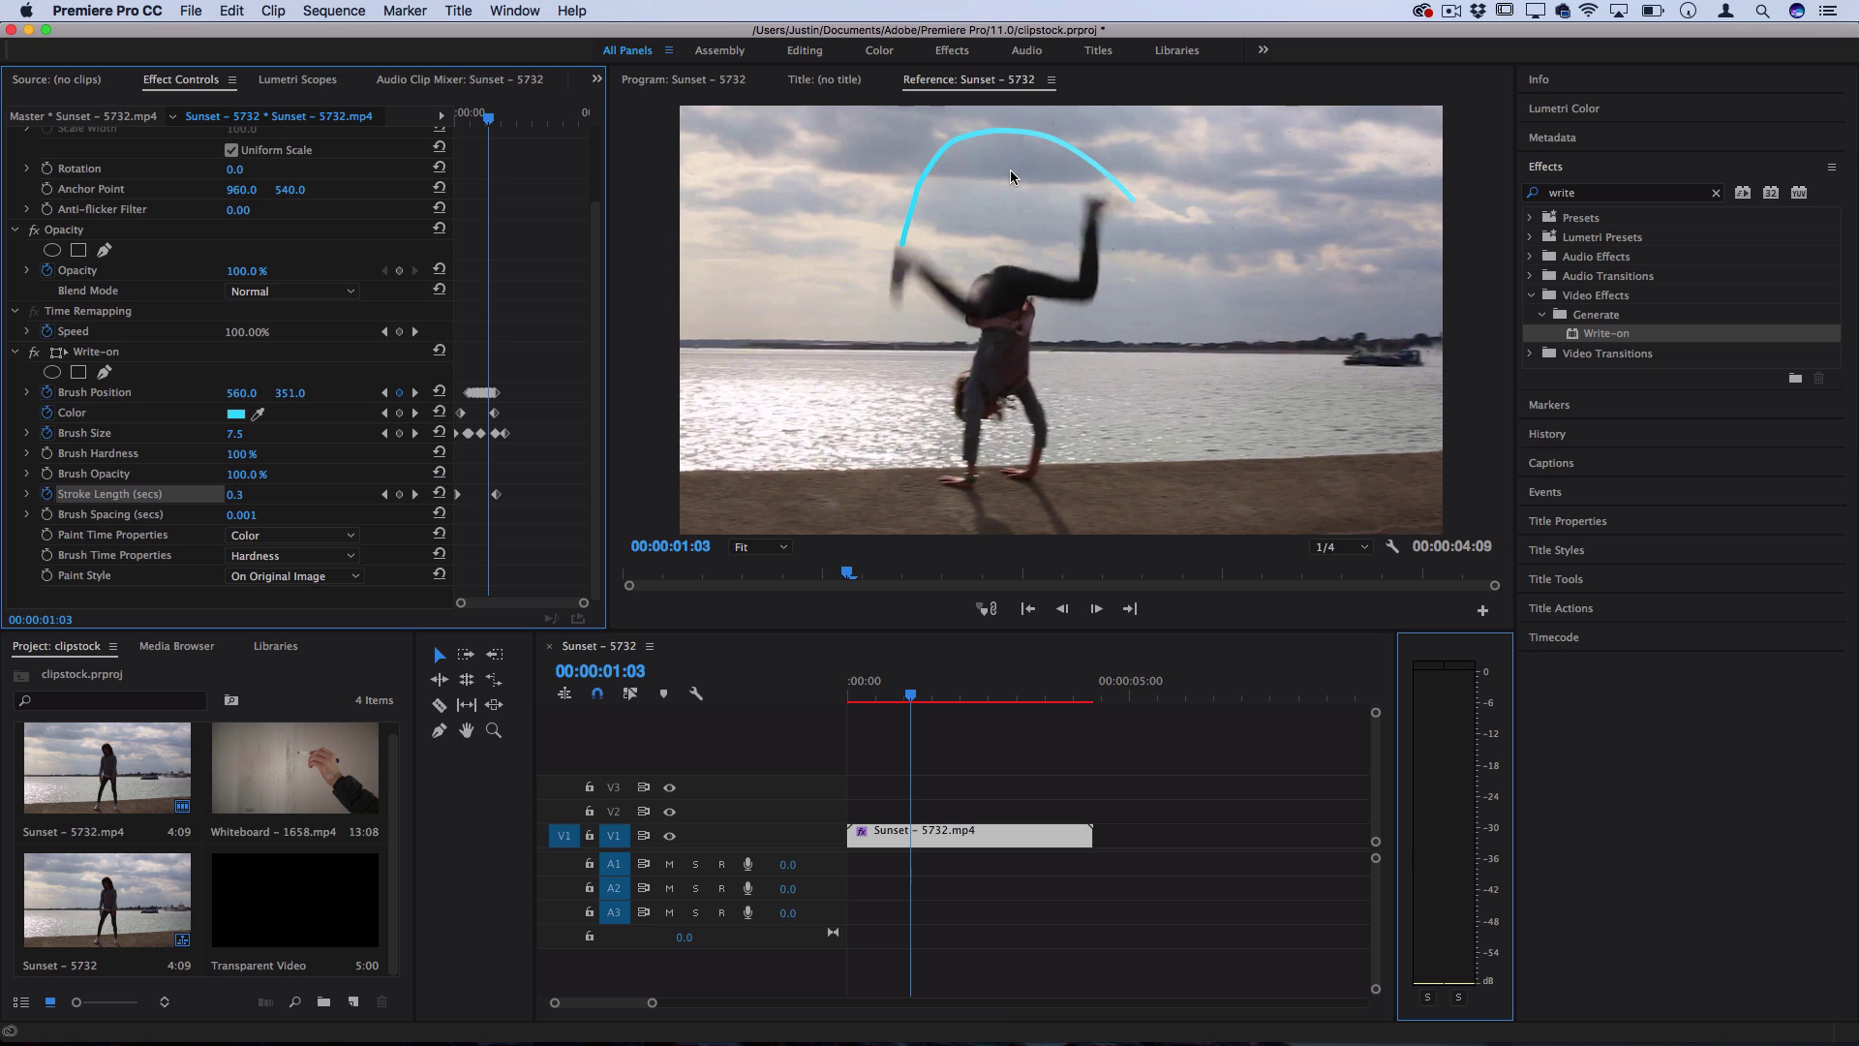
- Set Stroke Length to 0.2 at 00:00:01:10
key(Right)
key(Right)
key(Right)
key(Right)
key(Right)
key(Right)
key(Right)
click(250, 492)
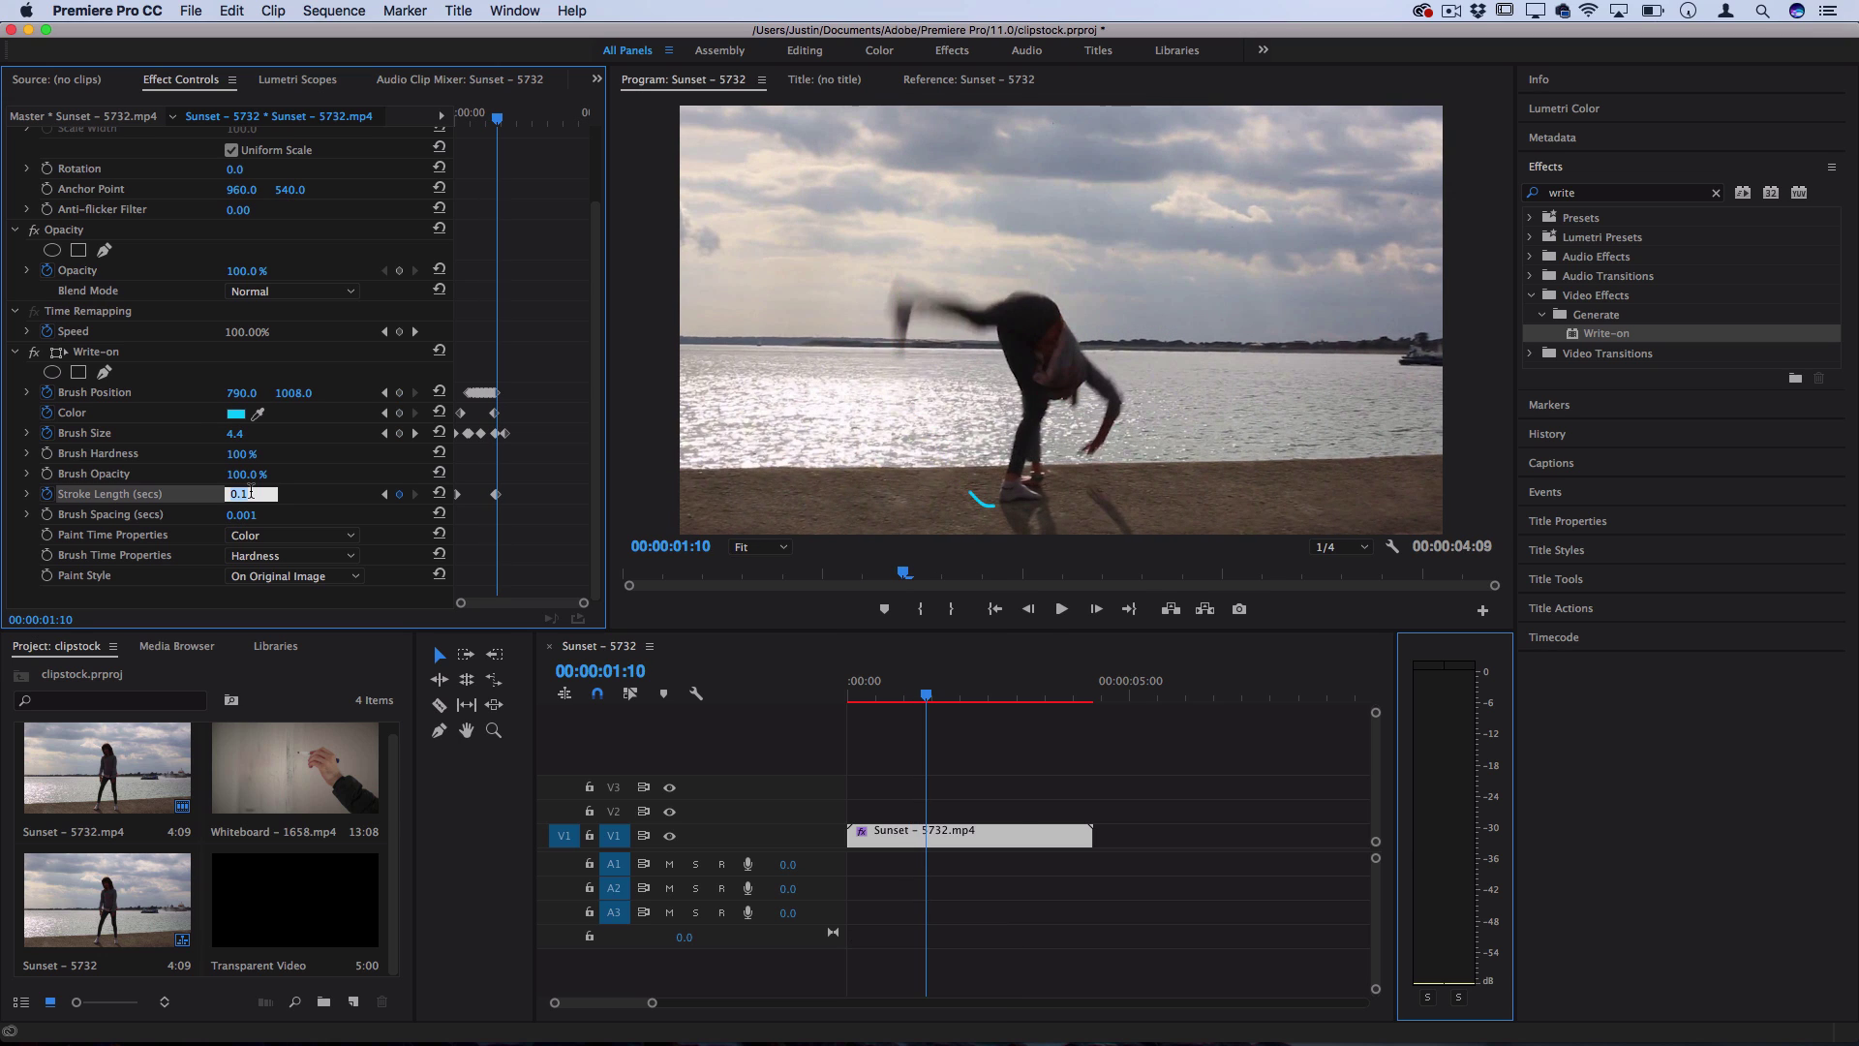
text(0.2)
key(Return)
- Move the 0.2 Stroke Length keyframe slightly later and replay from 00:00:01:08 to check
drag(521, 495, 535, 494)
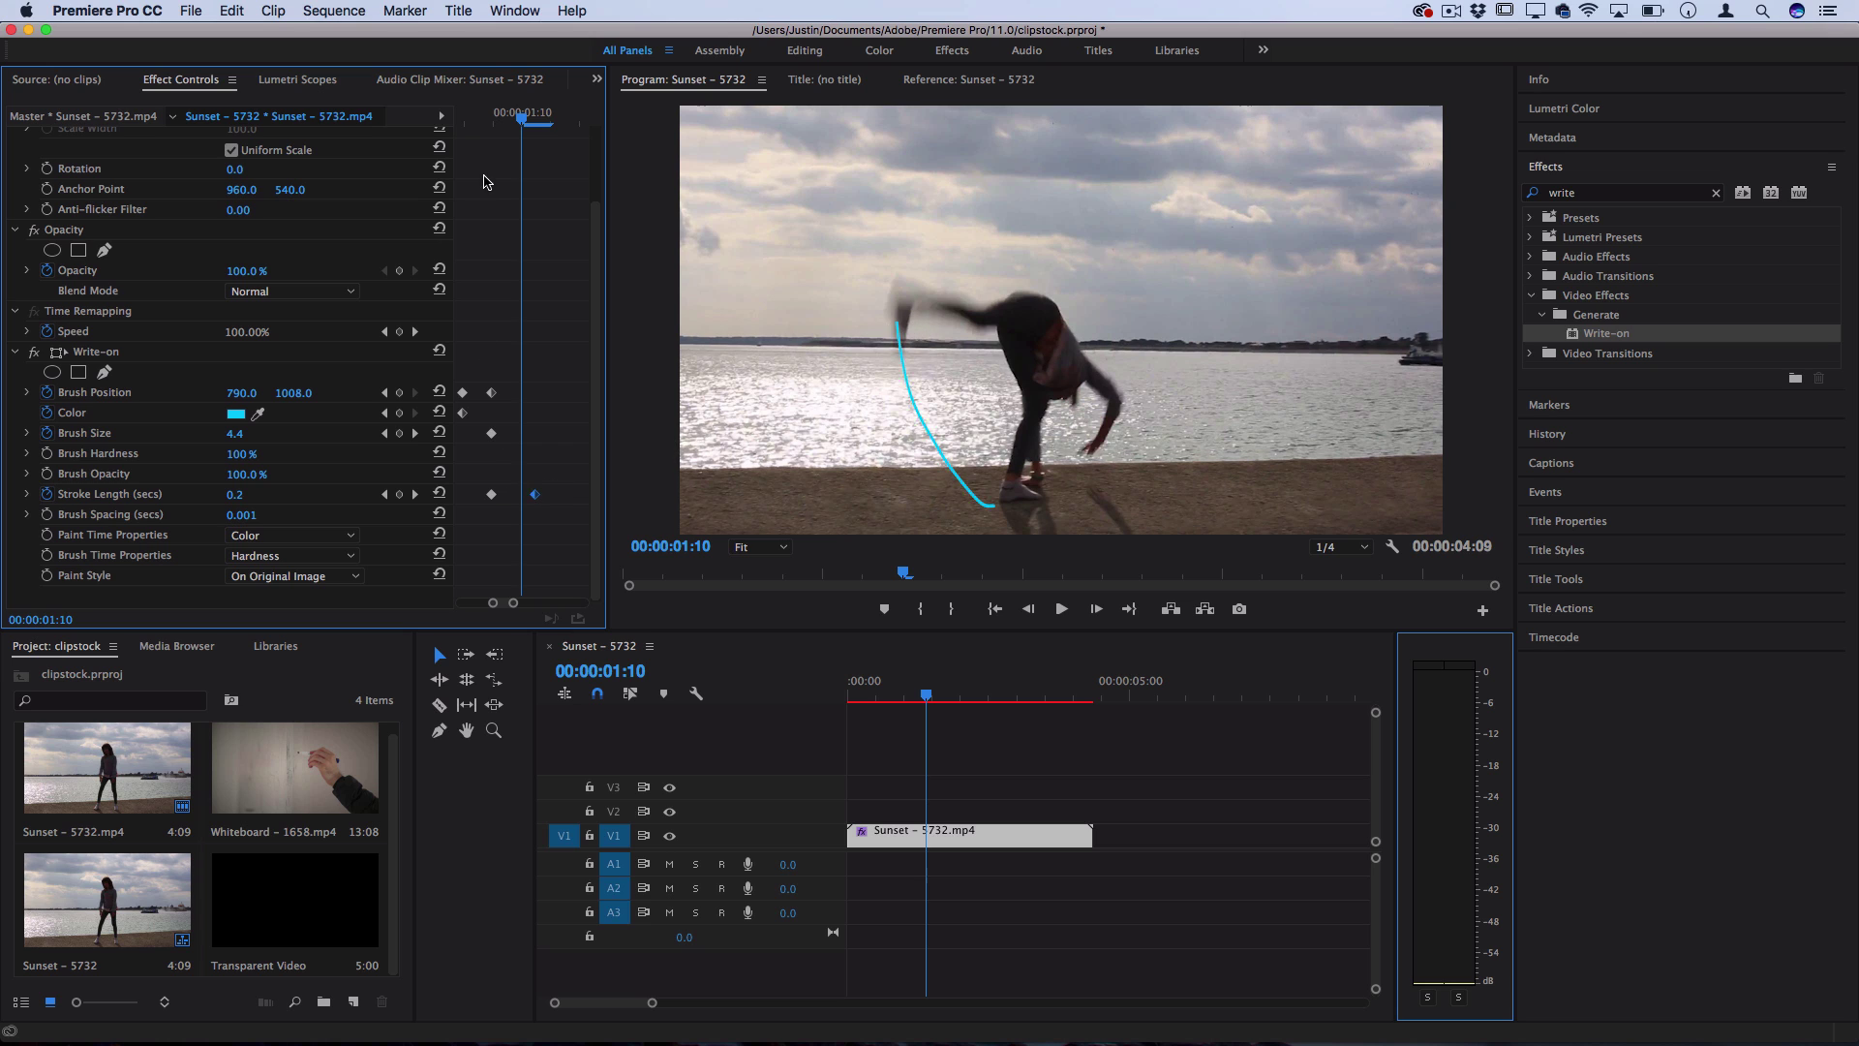
click(468, 112)
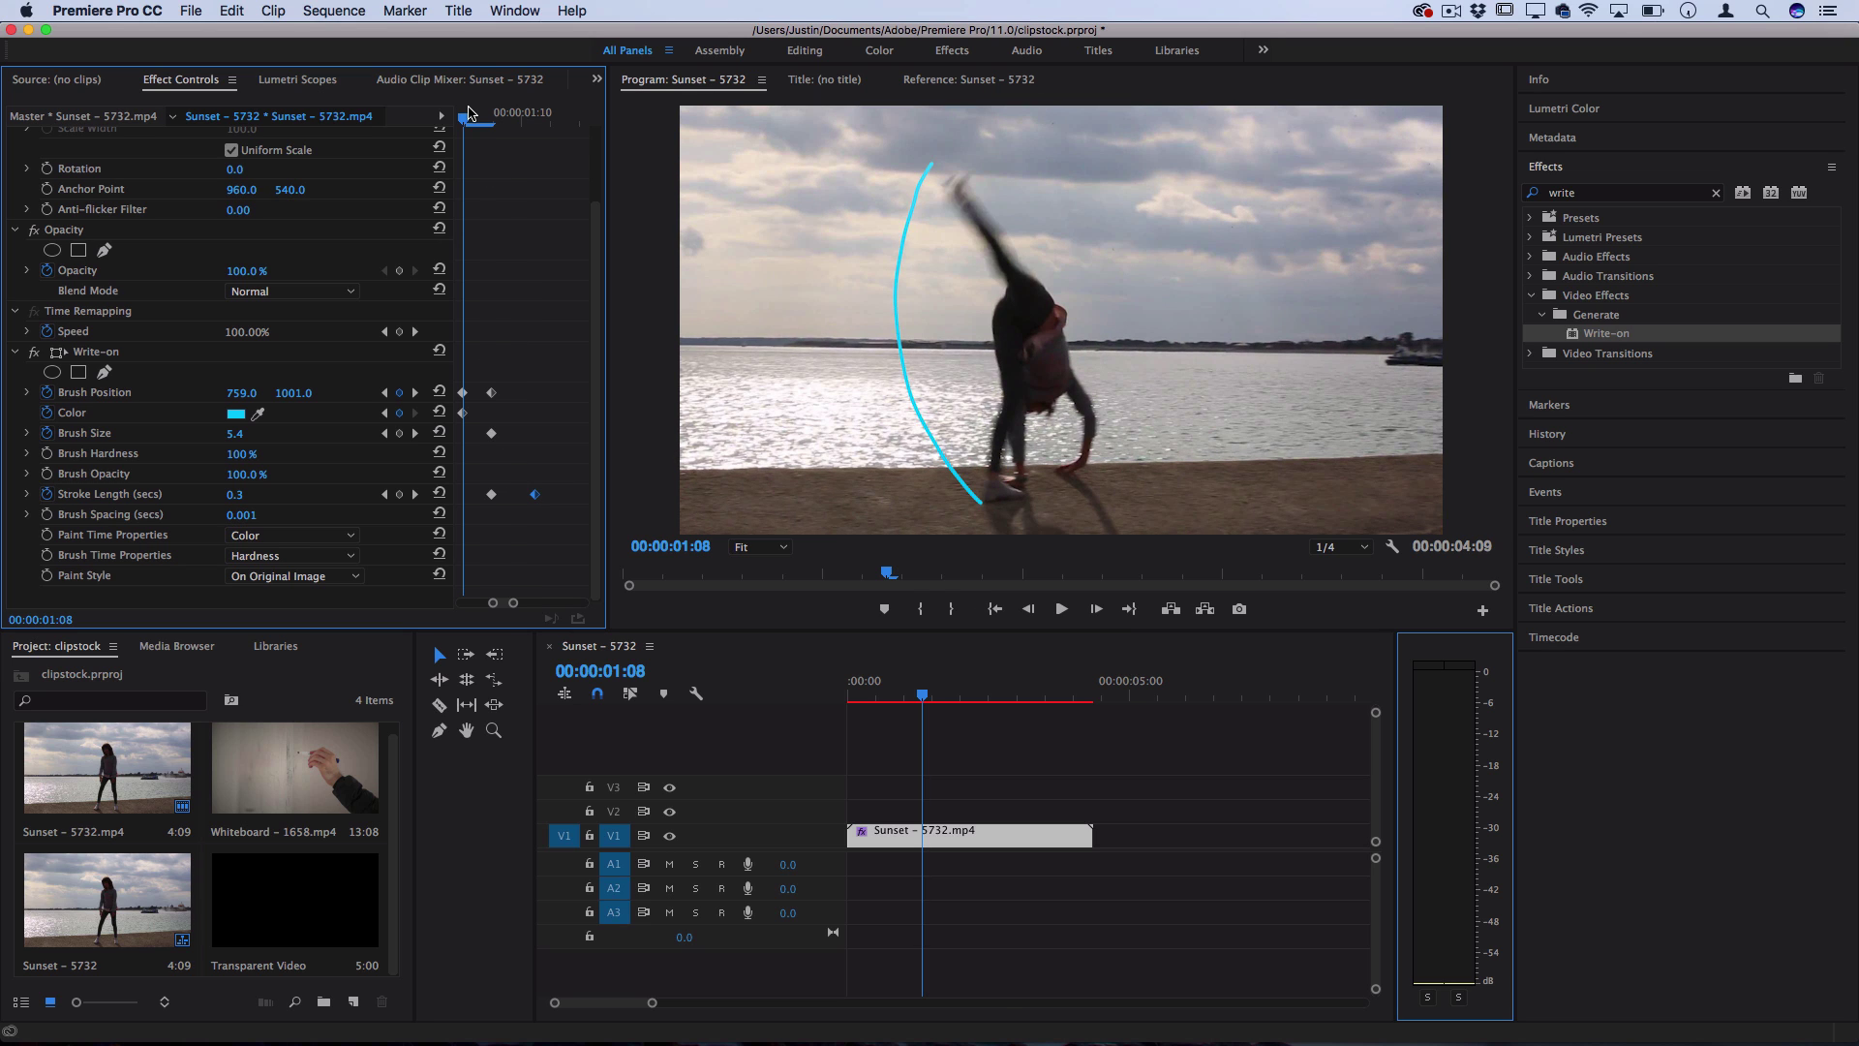
key(space)
key(space)
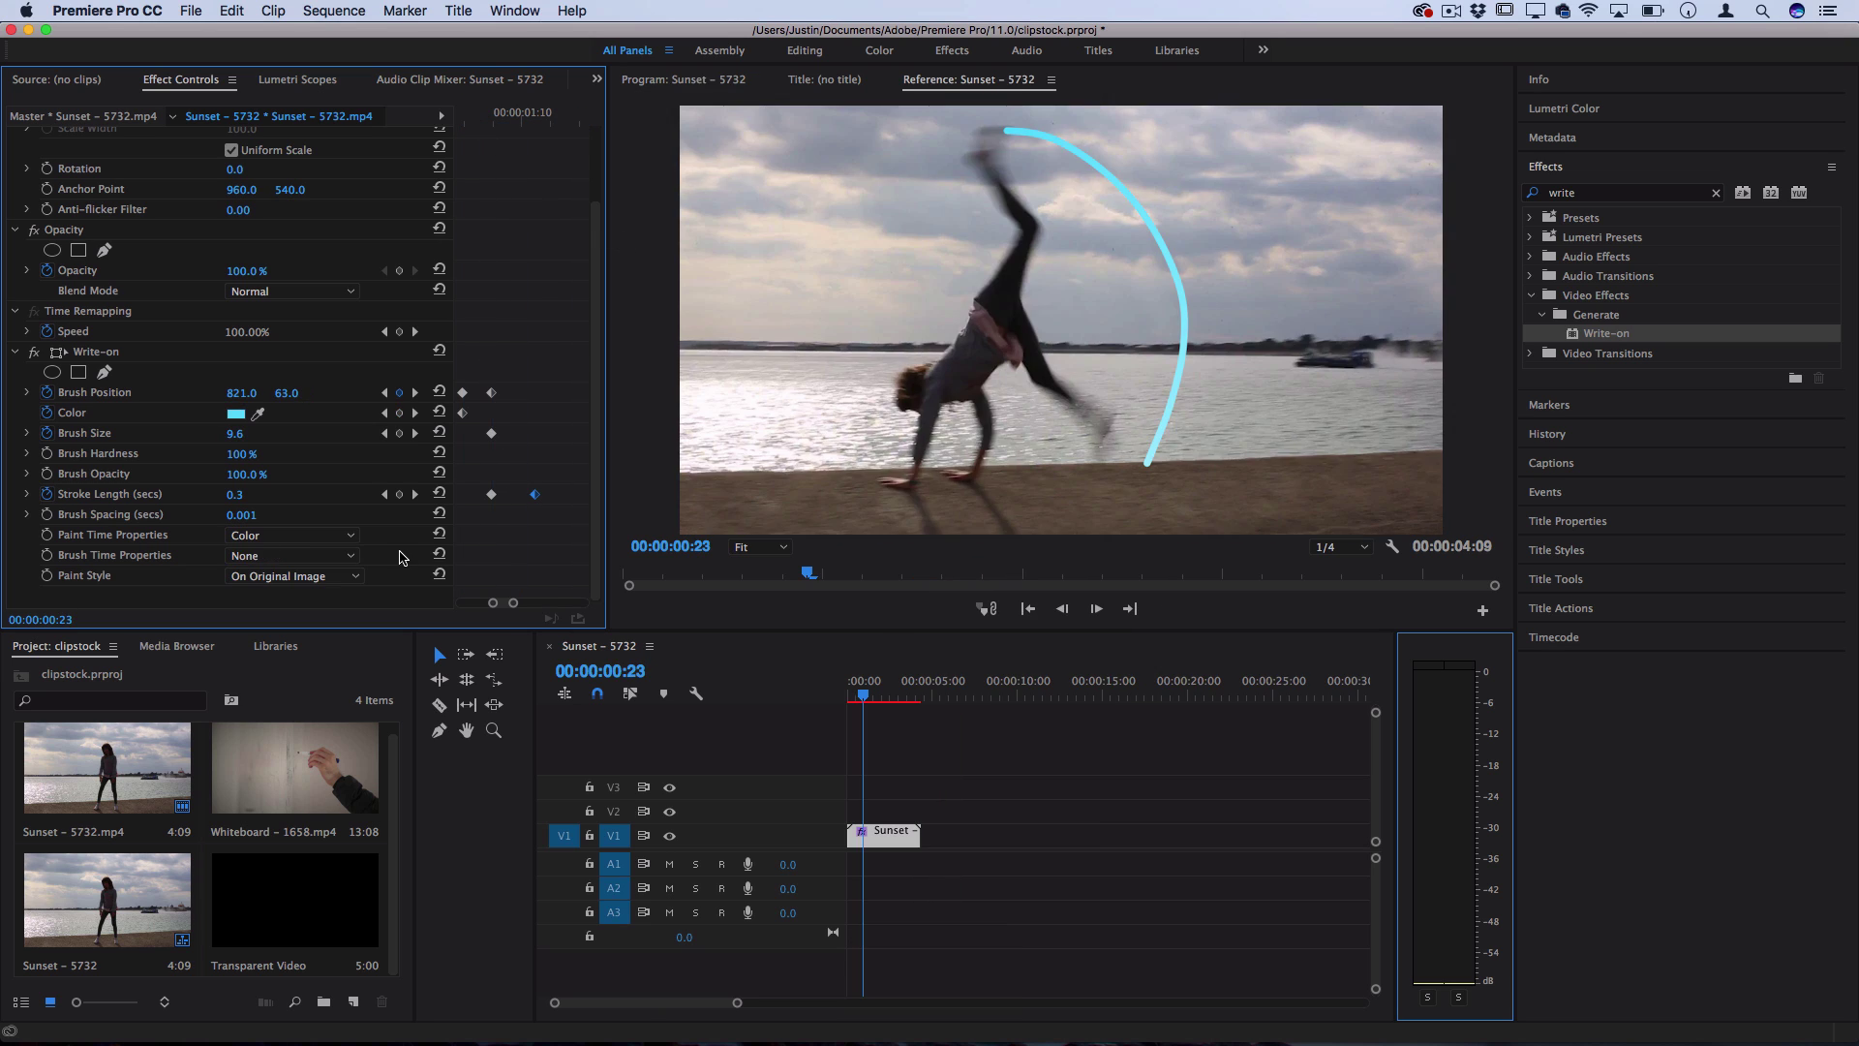
- Change Write-on's Brush Time Properties from None to Size, leaving Paint Time Properties on Color
click(298, 557)
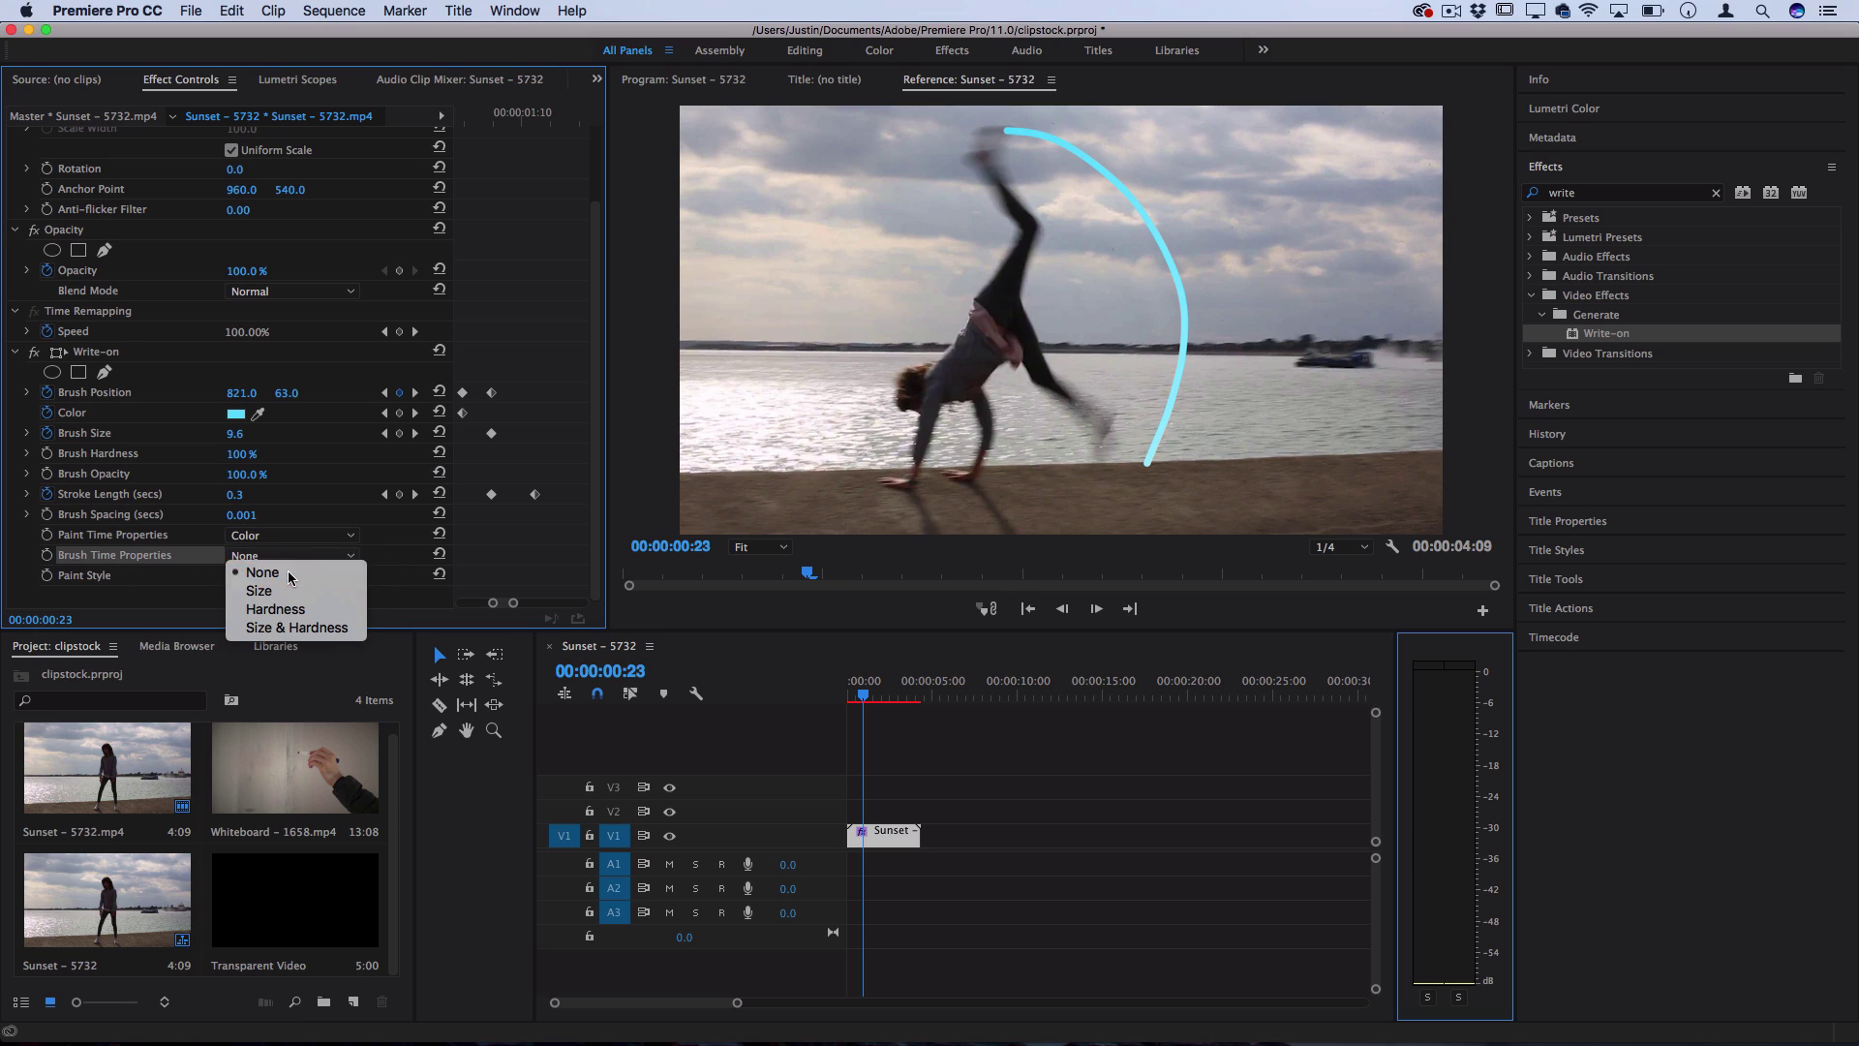
click(290, 572)
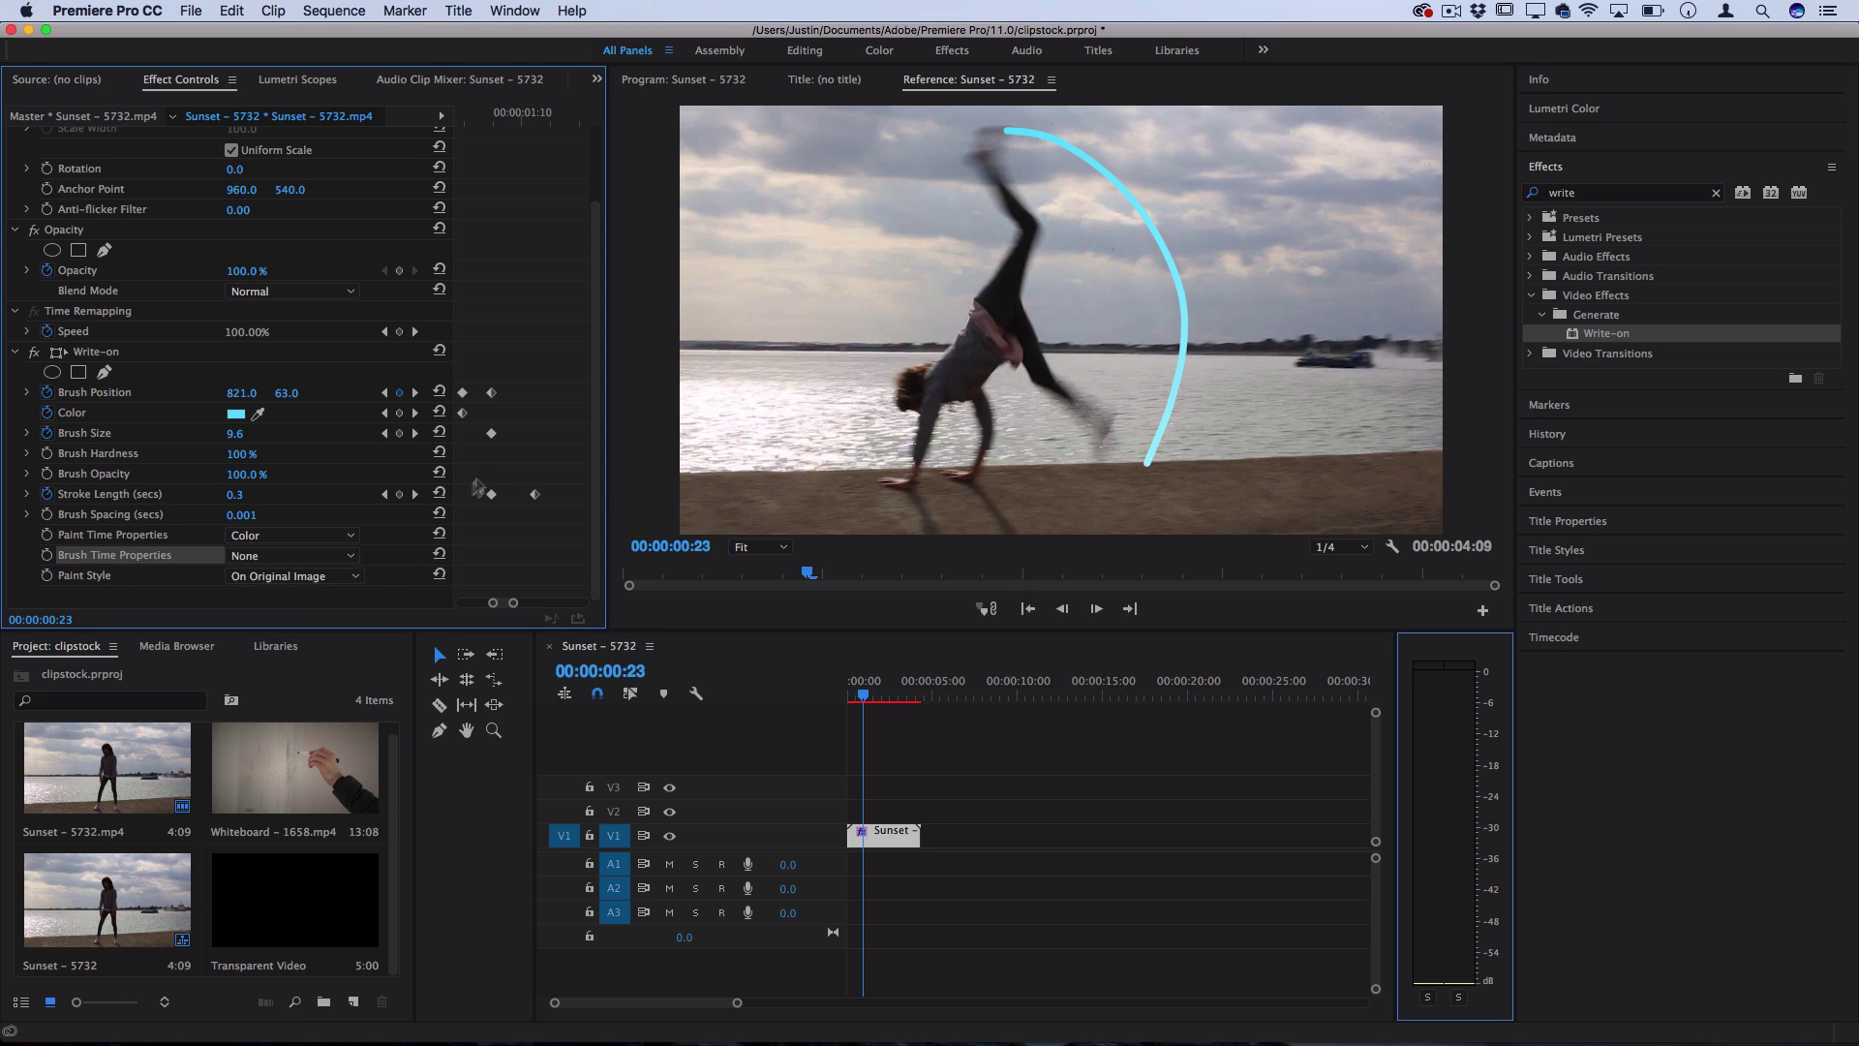
click(330, 556)
click(297, 592)
click(100, 576)
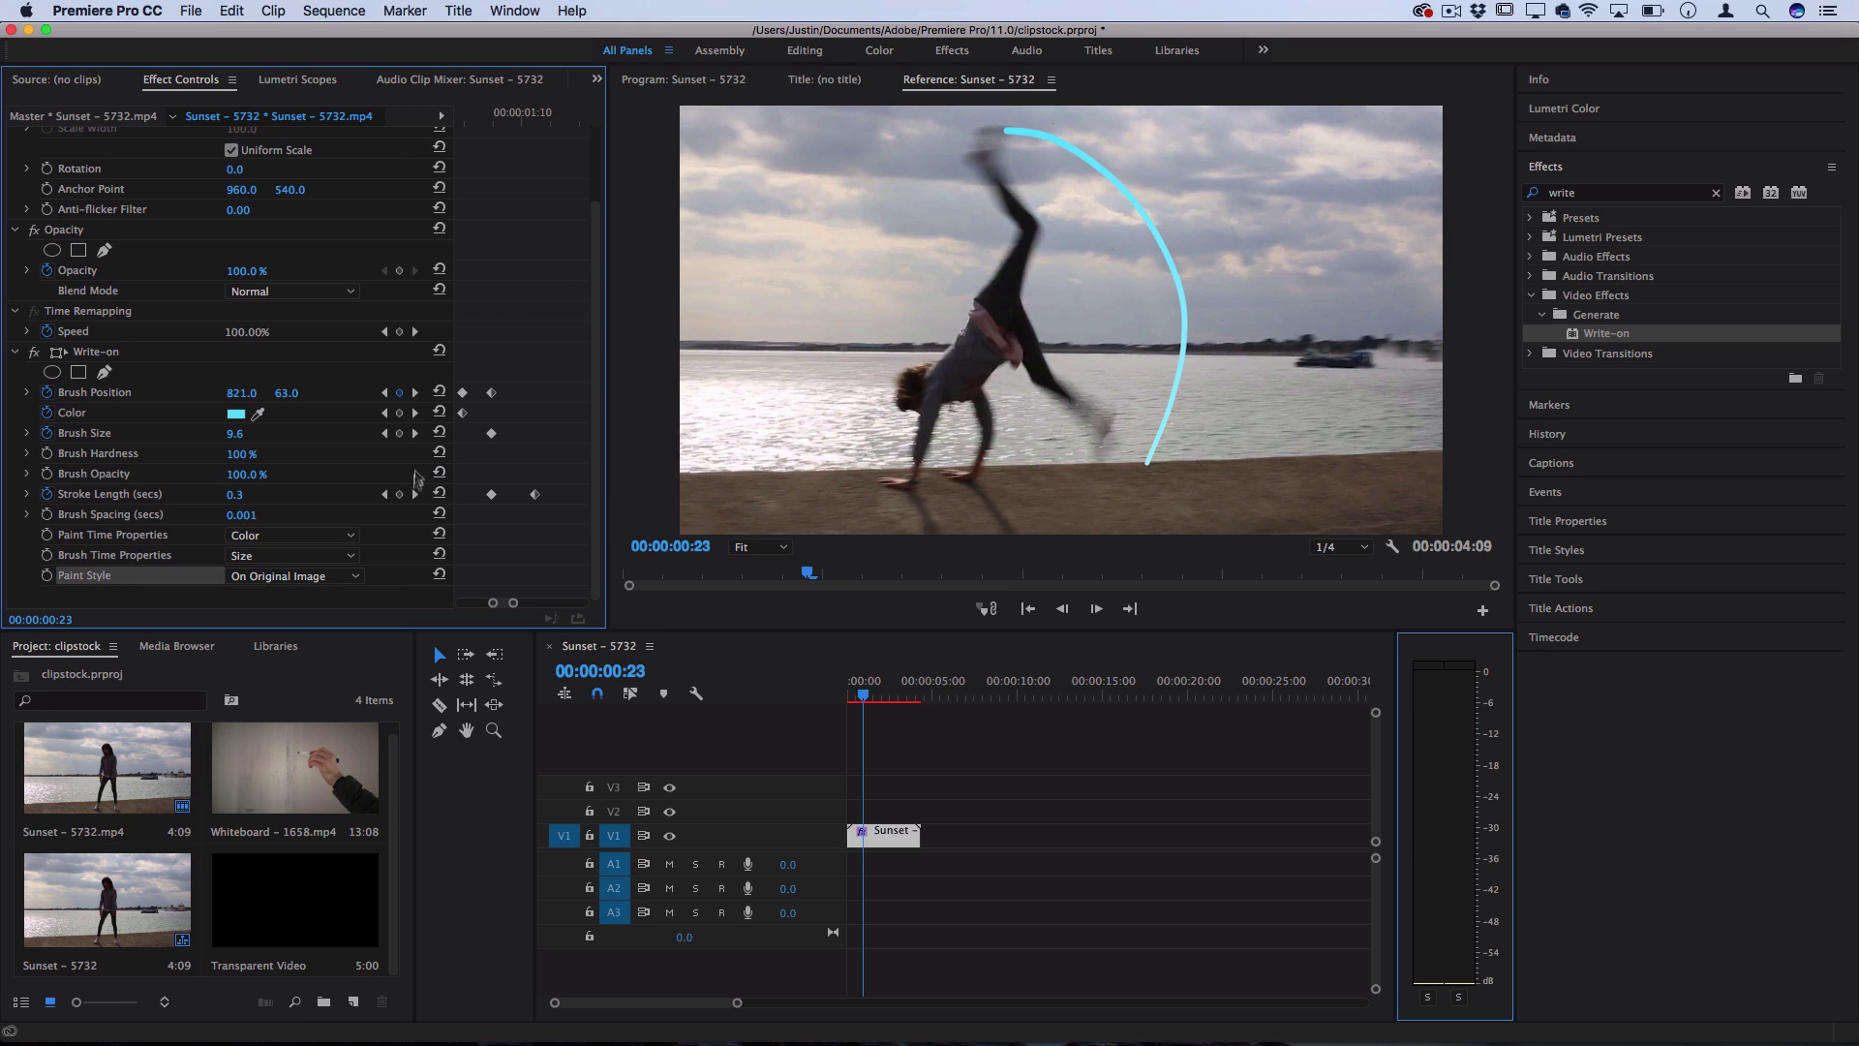
click(293, 578)
click(294, 610)
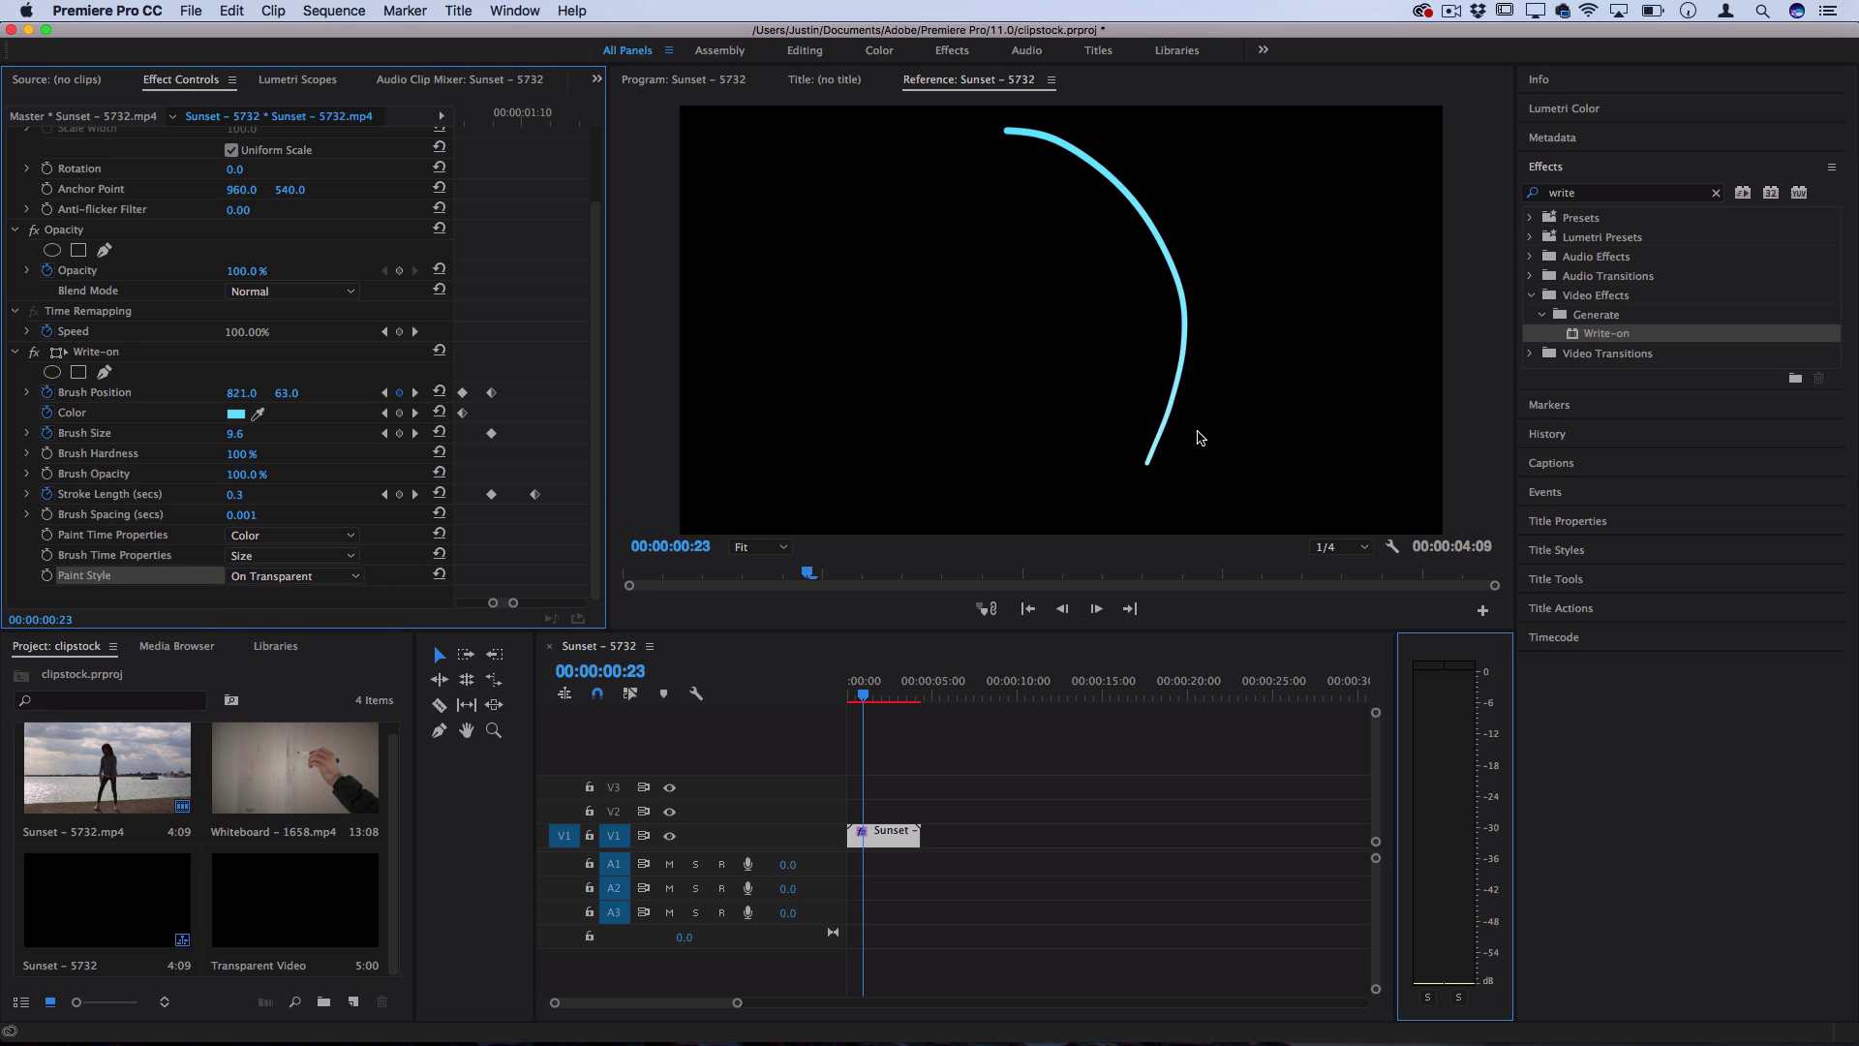
click(295, 576)
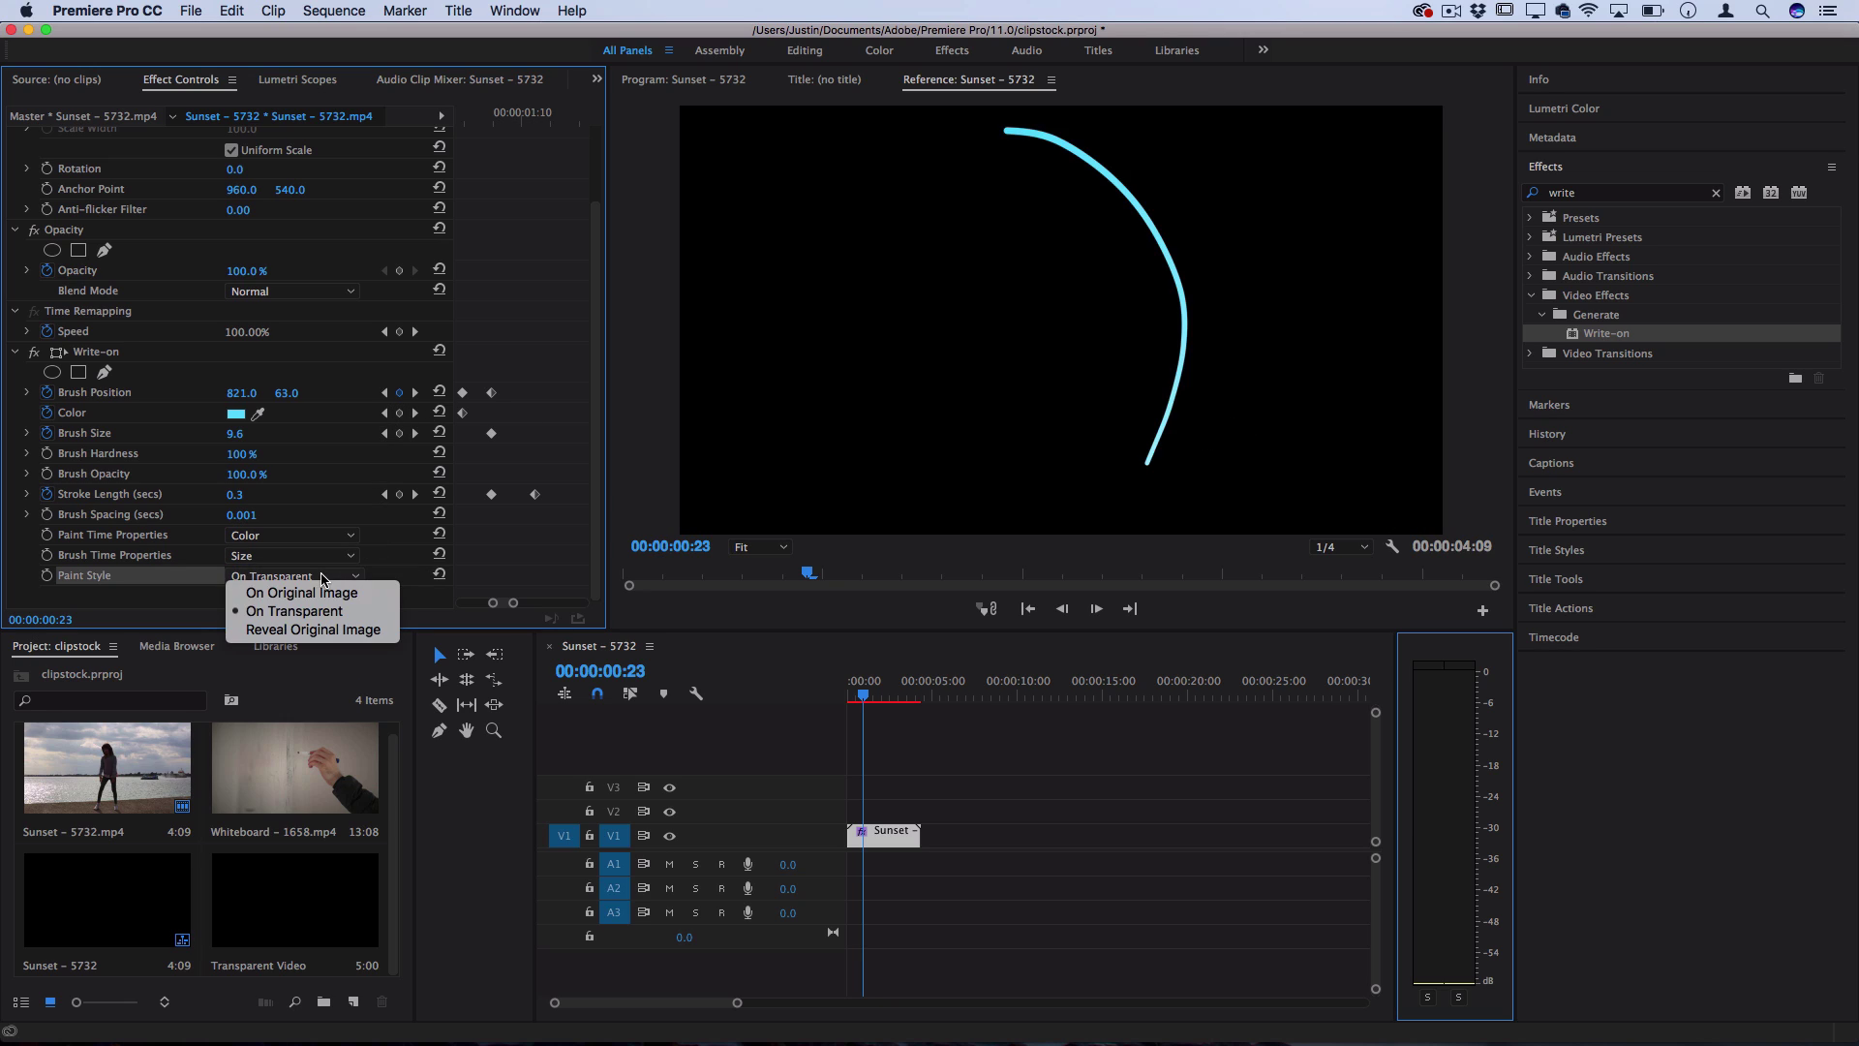
click(317, 632)
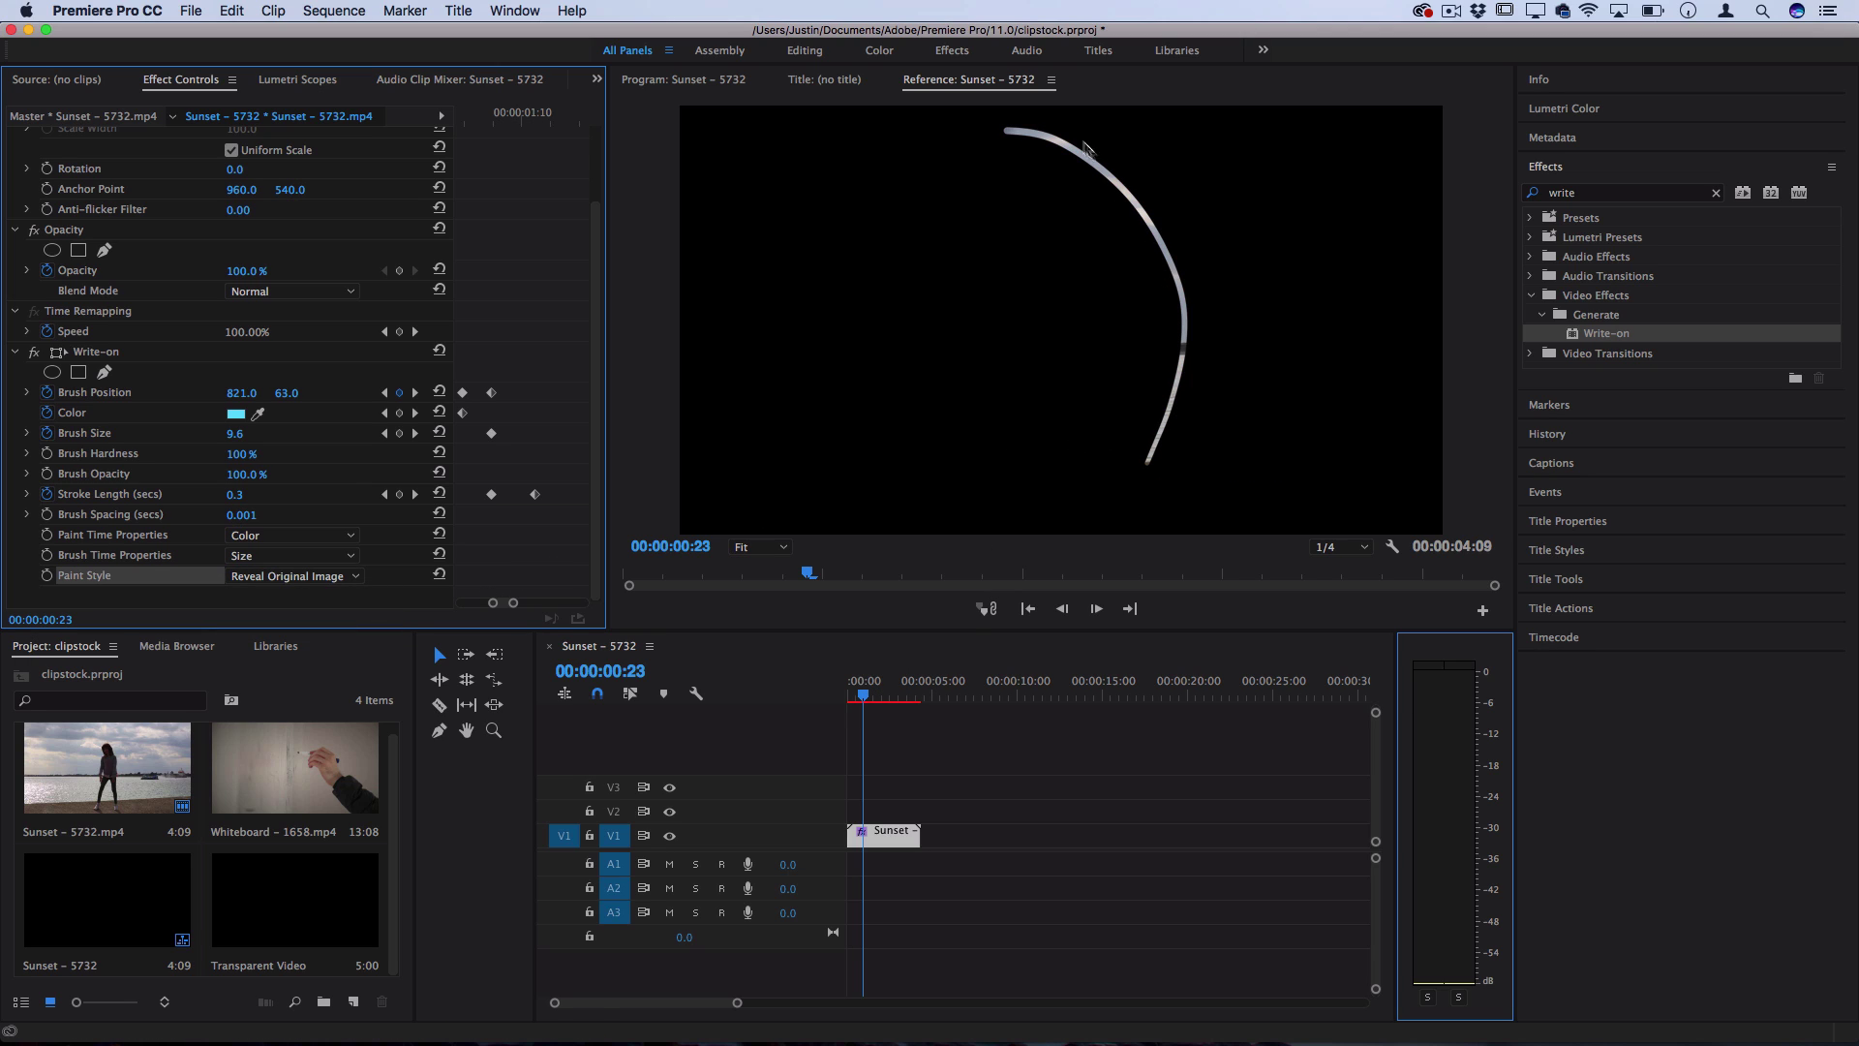
click(852, 695)
key(space)
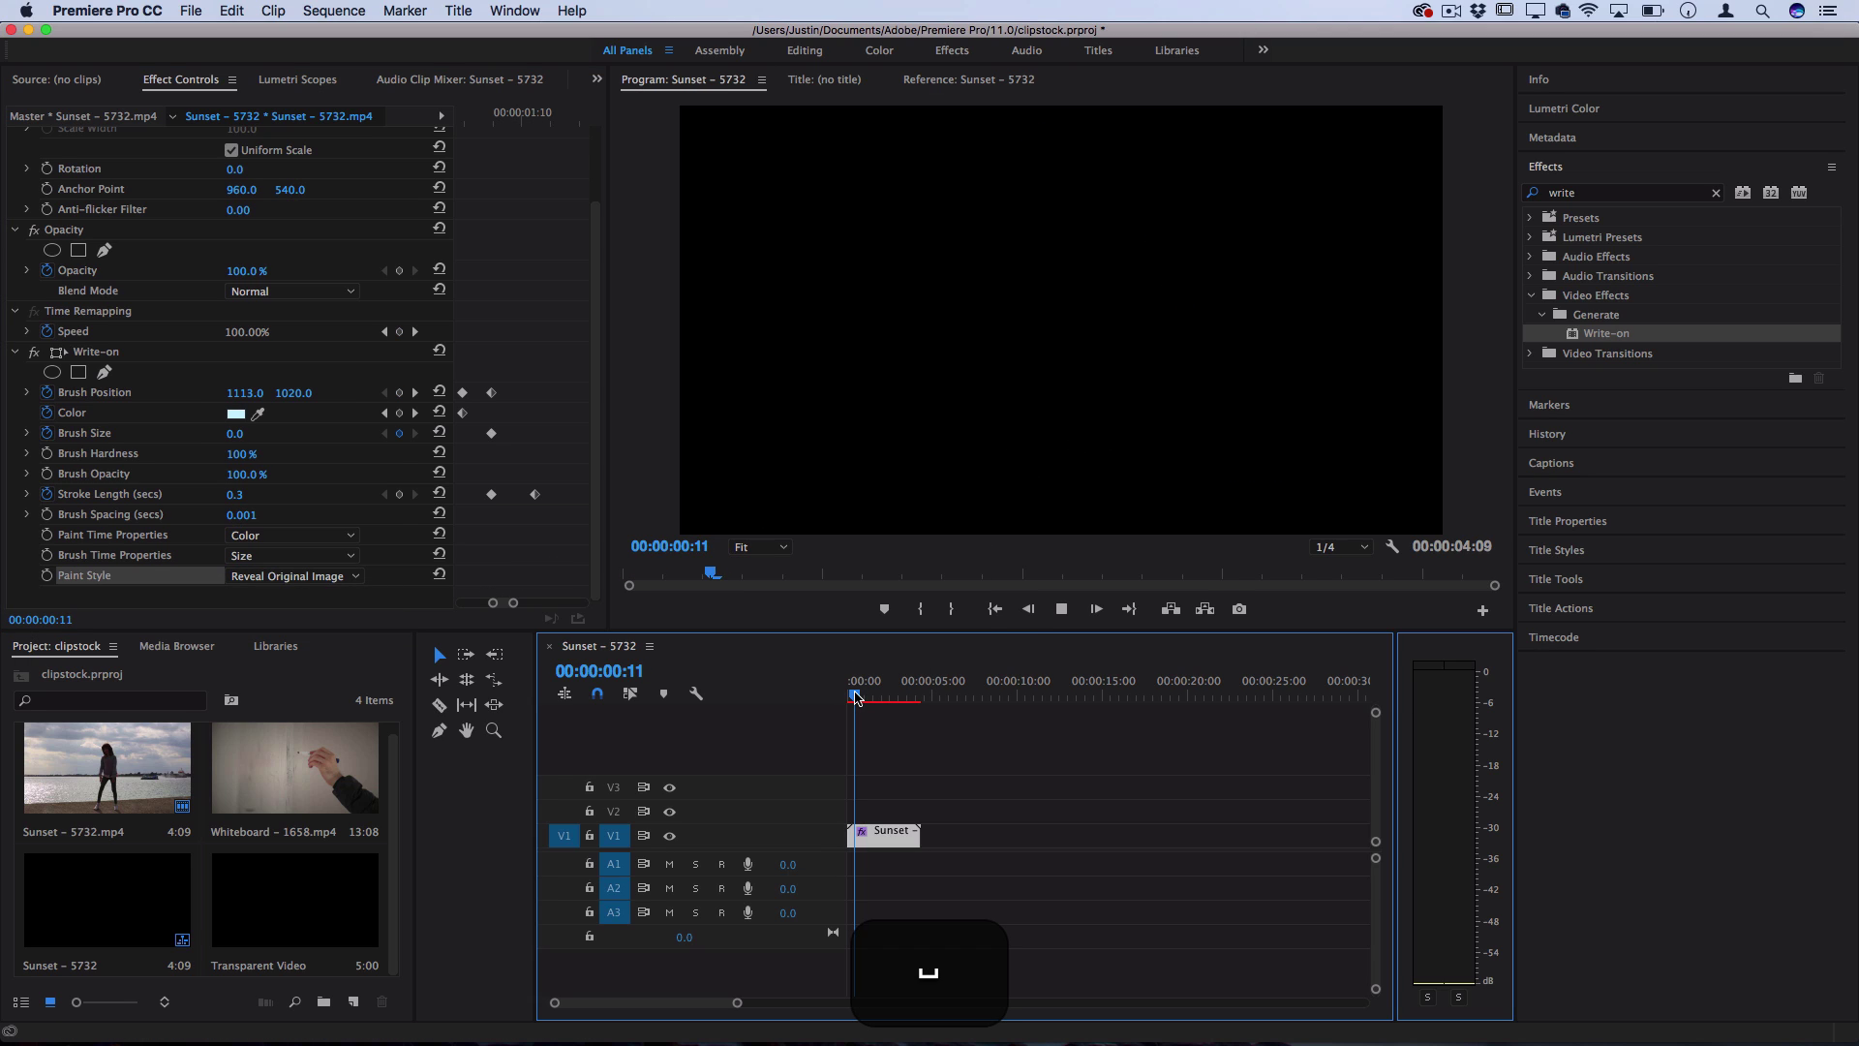
key(space)
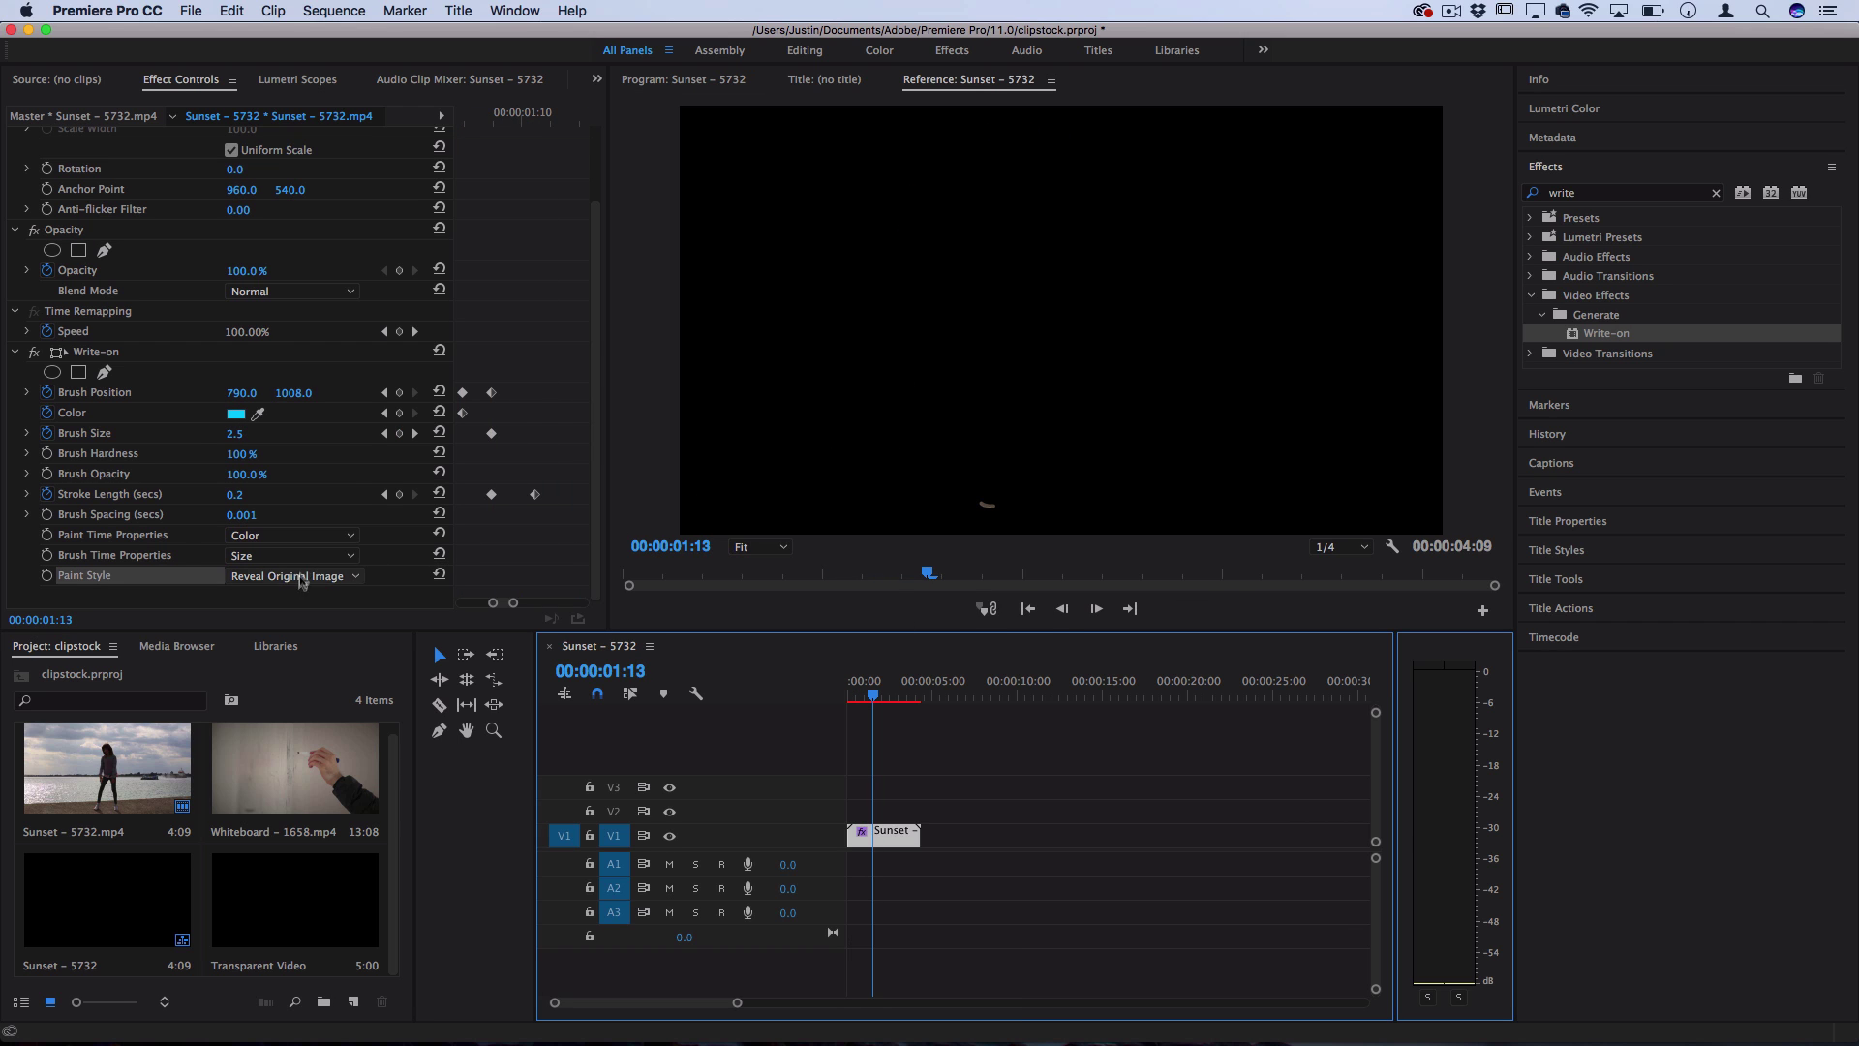
click(851, 695)
key(space)
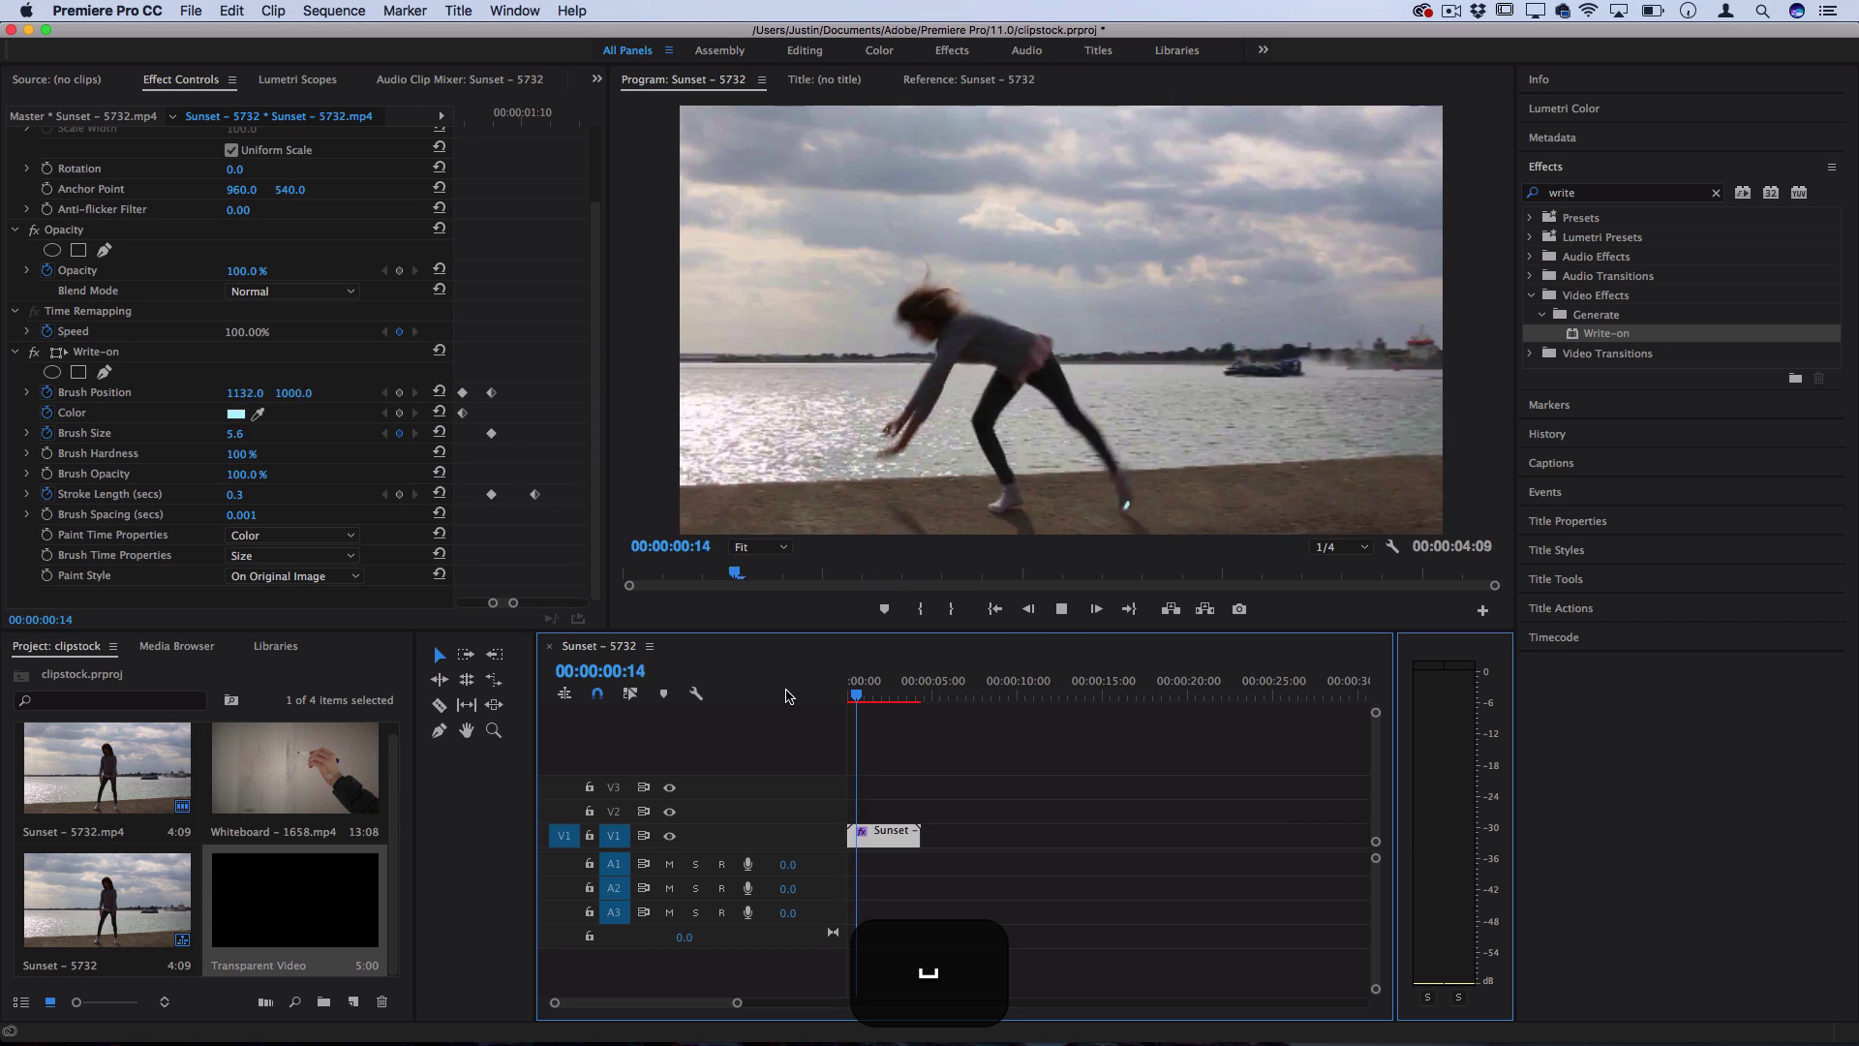
key(space)
key(space)
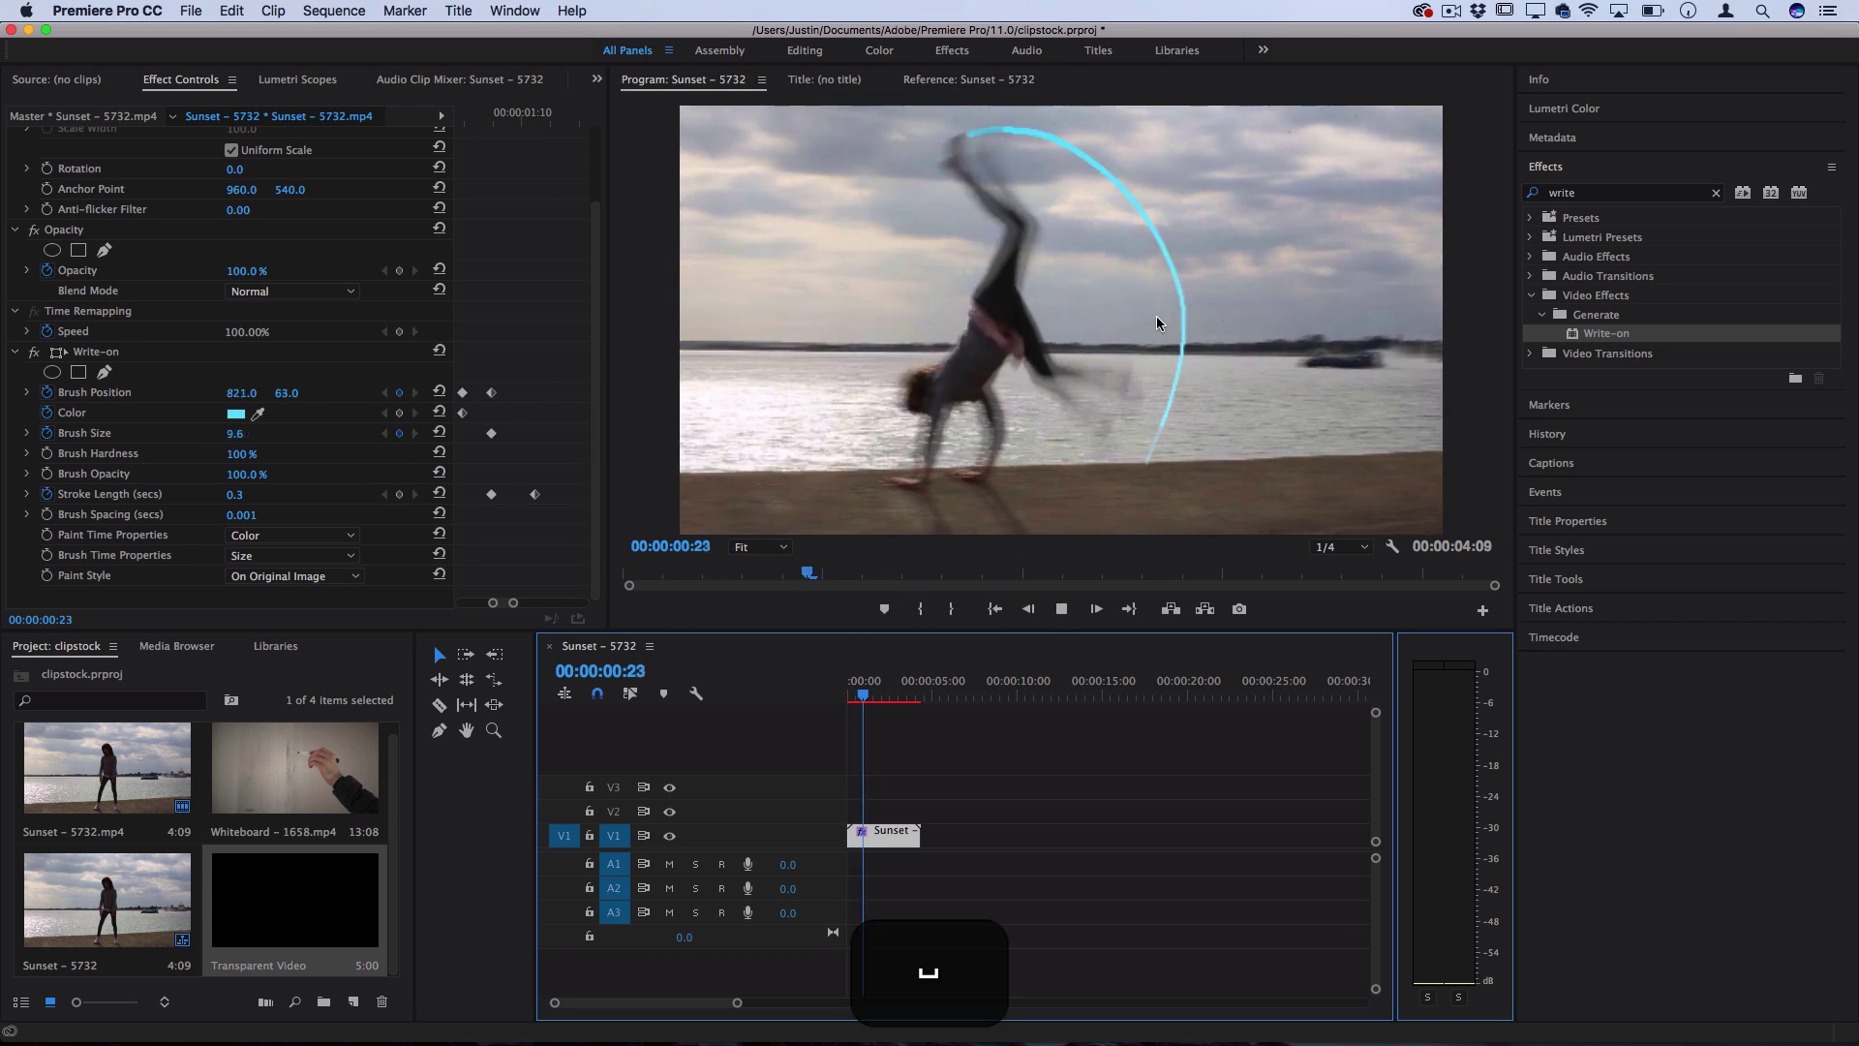